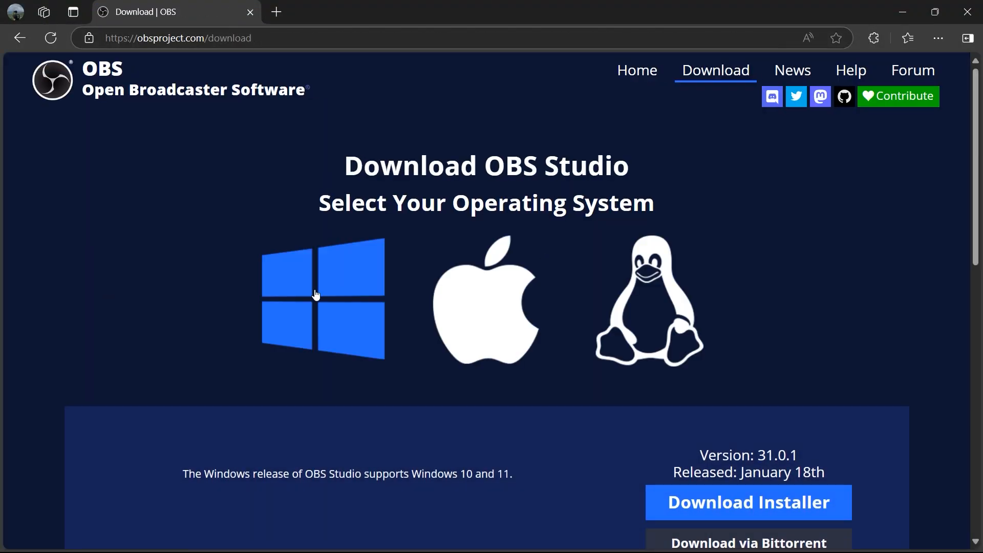
Check the macOS and Linux download options, and download the OBS Studio 31.0.1 installer for Windows
click(448, 301)
scroll(575, 318, down, 5)
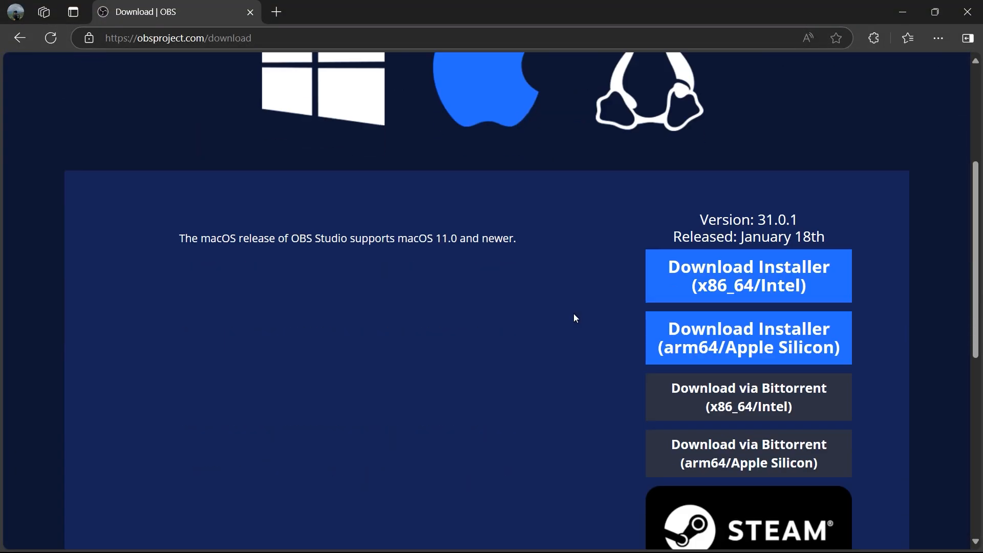
scroll(575, 319, up, 5)
click(679, 314)
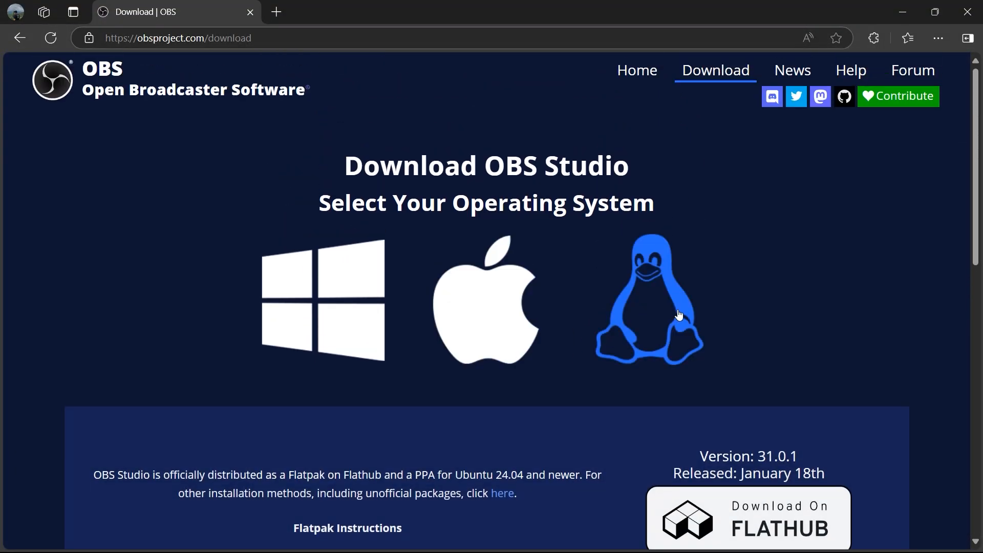
scroll(680, 315, down, 4)
scroll(368, 325, up, 4)
click(368, 324)
scroll(418, 320, down, 4)
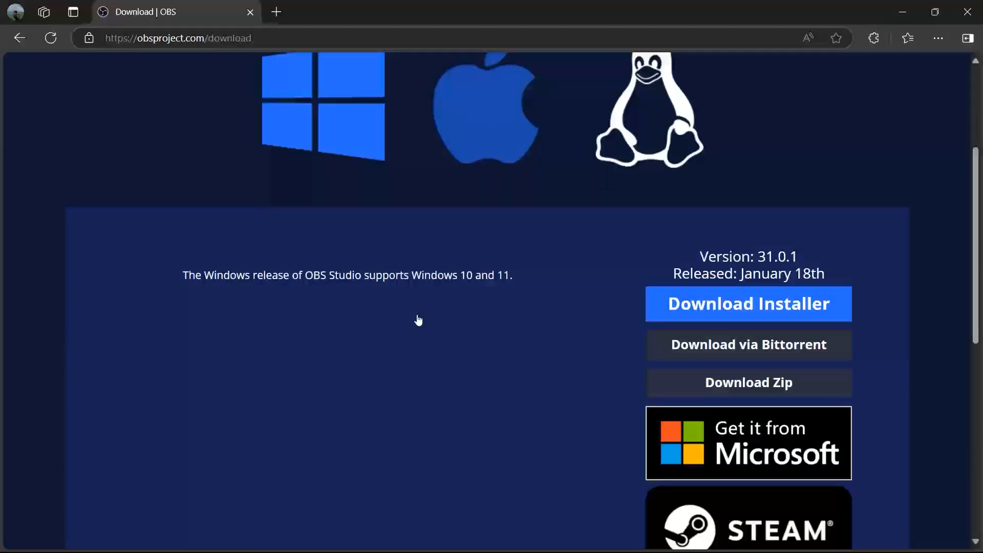
click(748, 298)
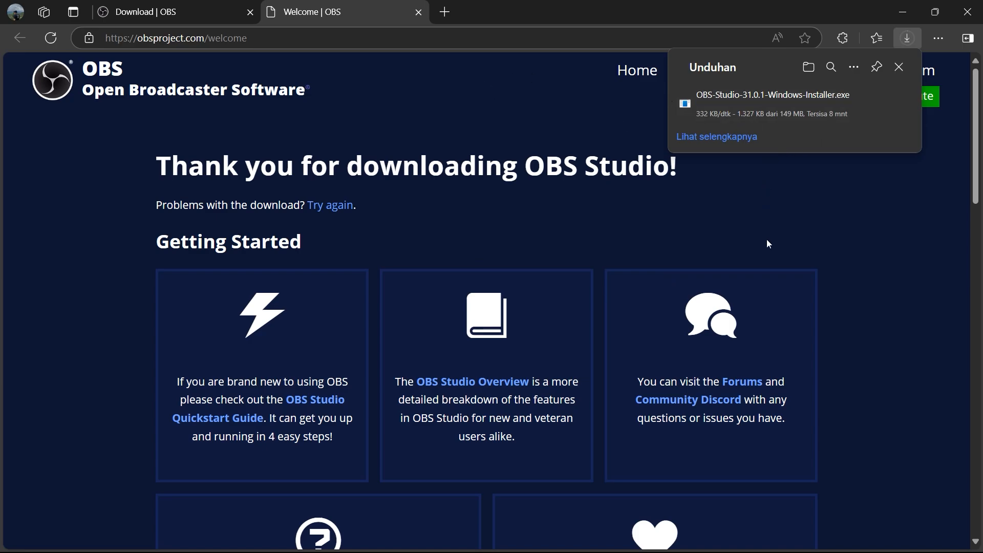
Run OBS-Studio-31.0.1-Windows-Installer.exe from the Downloads folder in File Explorer and allow it to make changes
mouse_move(775, 119)
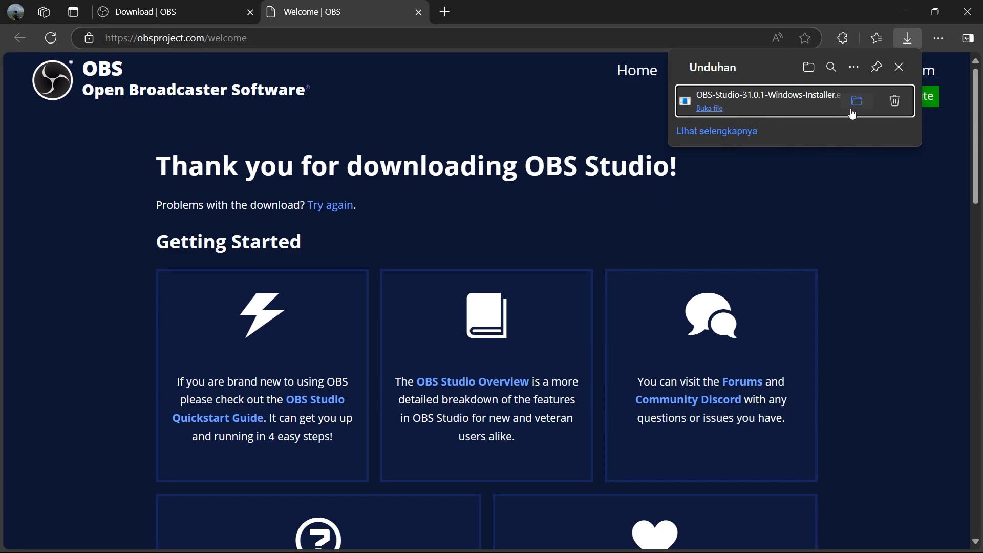
key(super+e)
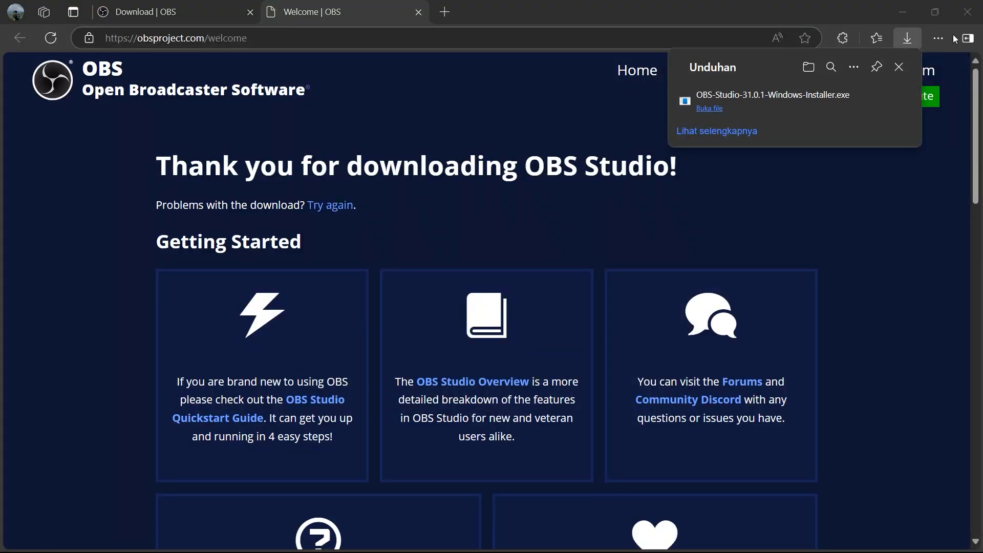
click(69, 296)
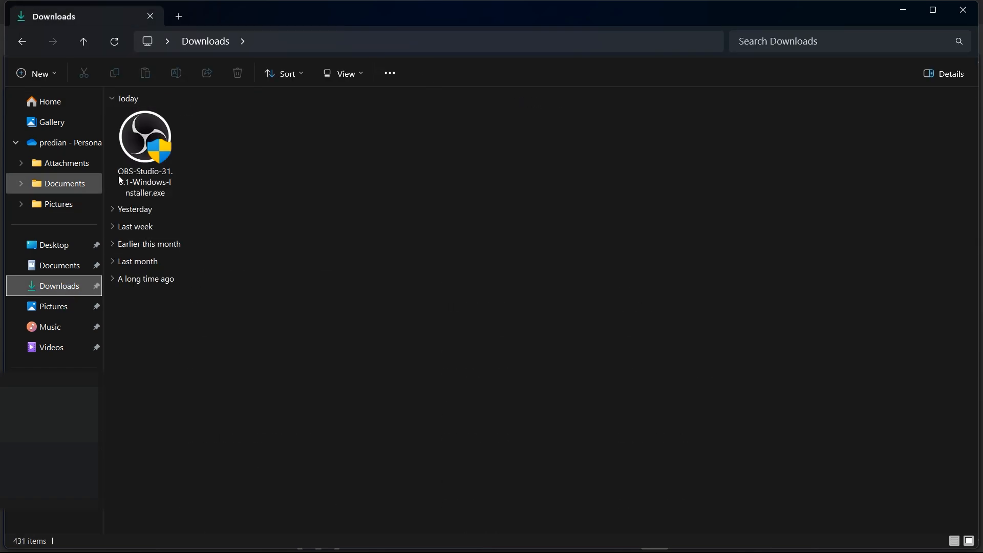
double_click(157, 157)
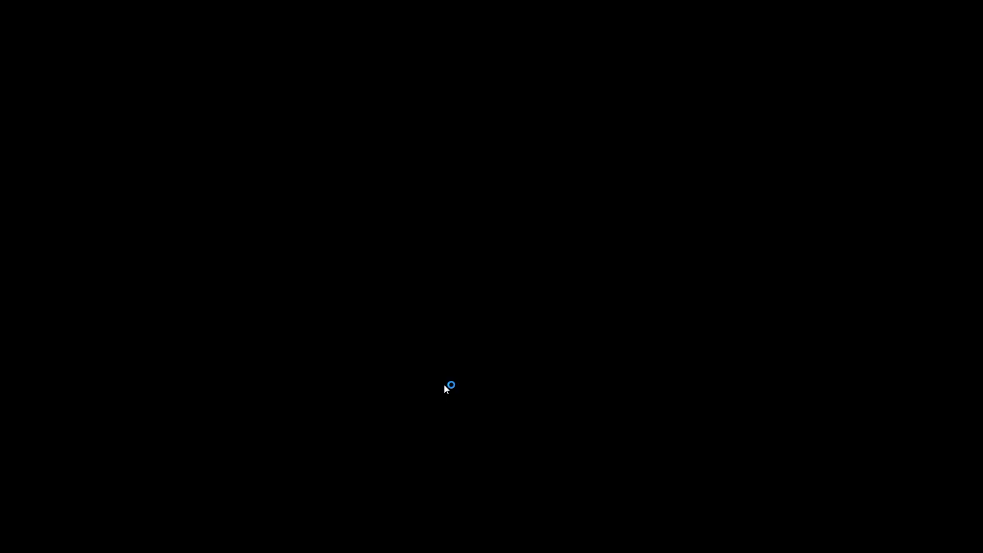
click(444, 385)
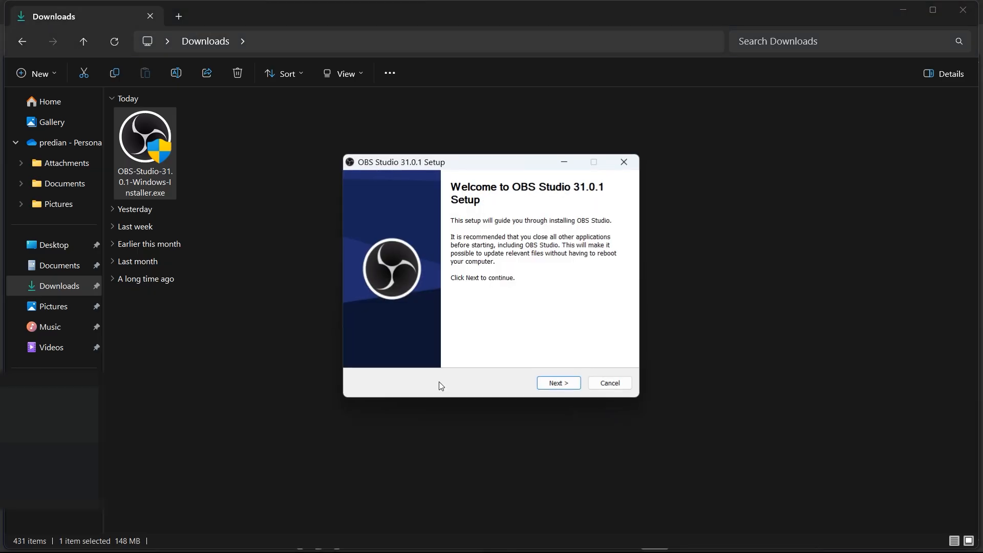
Install OBS Studio 31.0.1 into C:\Program Files\obs-studio and launch it when setup finishes
click(555, 384)
click(555, 384)
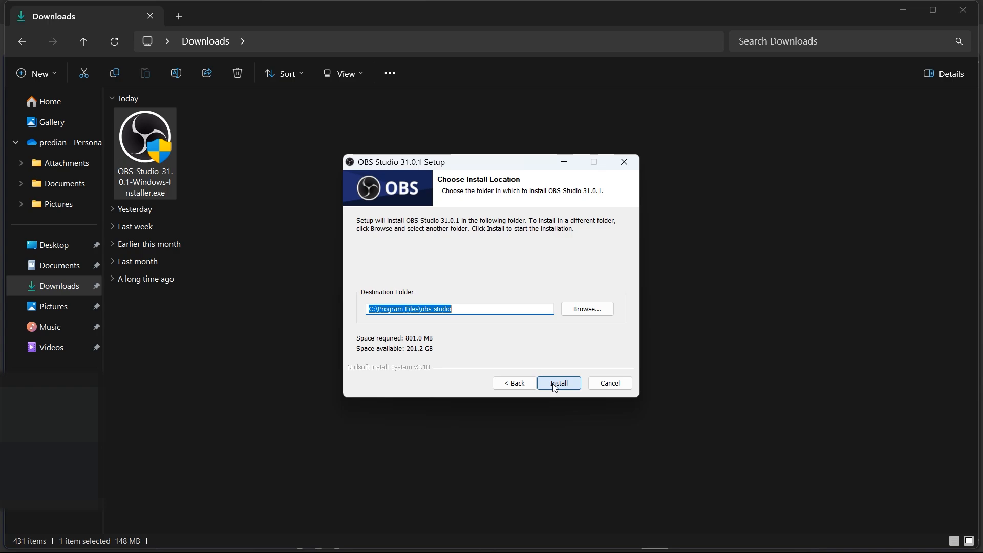
click(555, 384)
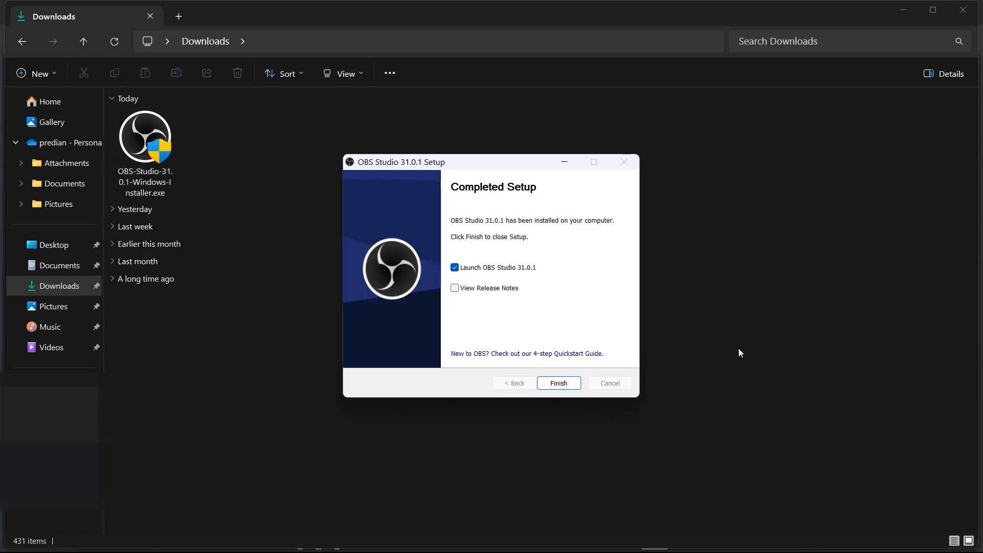
click(561, 385)
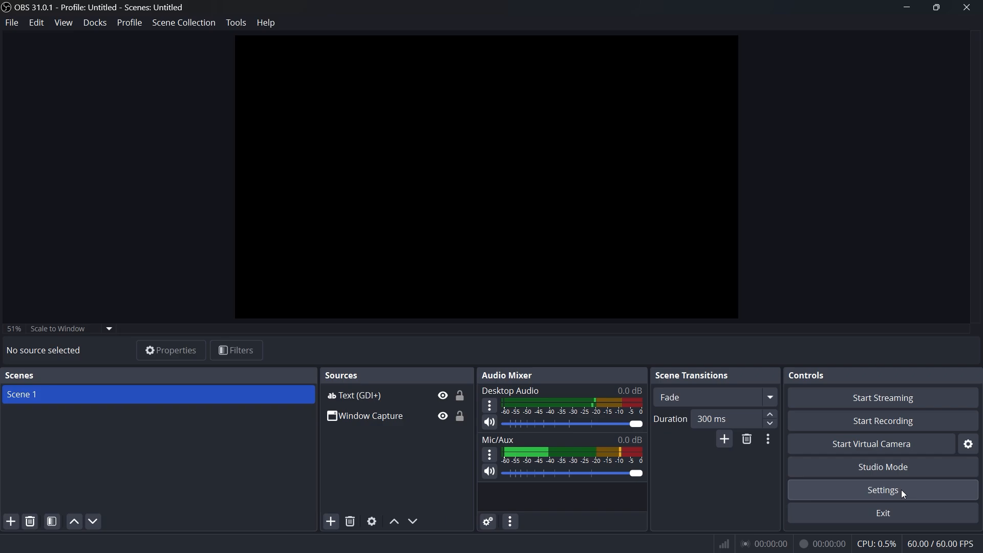
Set the output mode to Advanced in the output settings
click(805, 495)
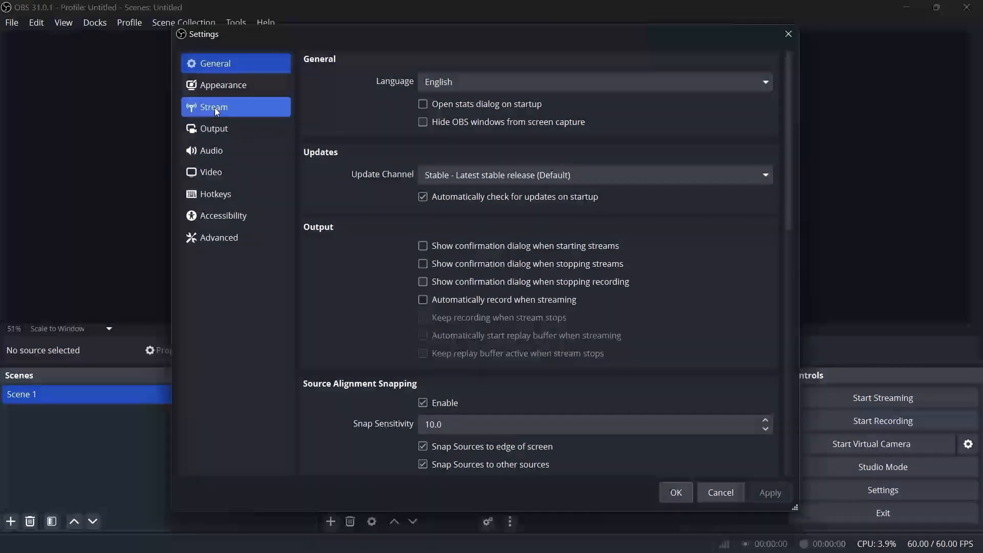
click(214, 108)
click(235, 129)
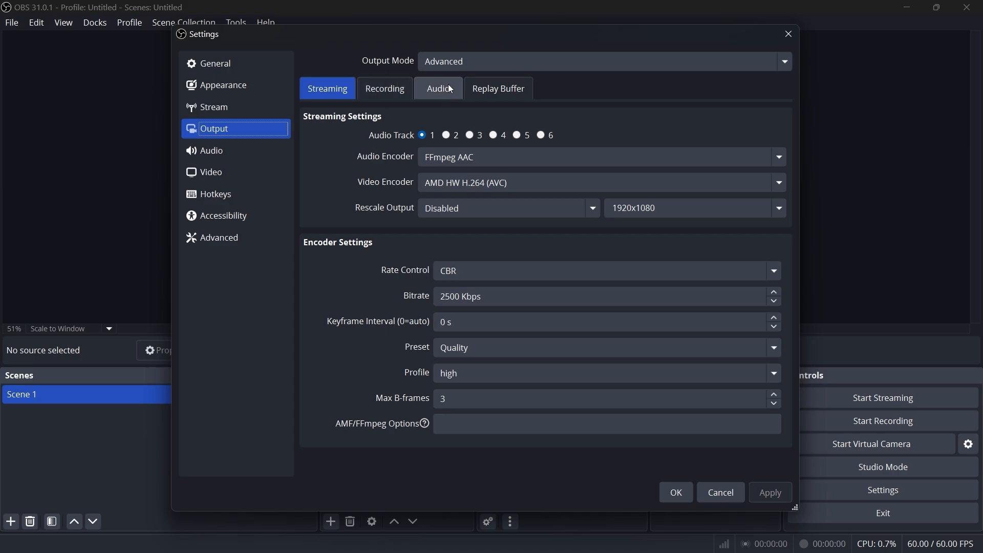
click(484, 66)
click(480, 92)
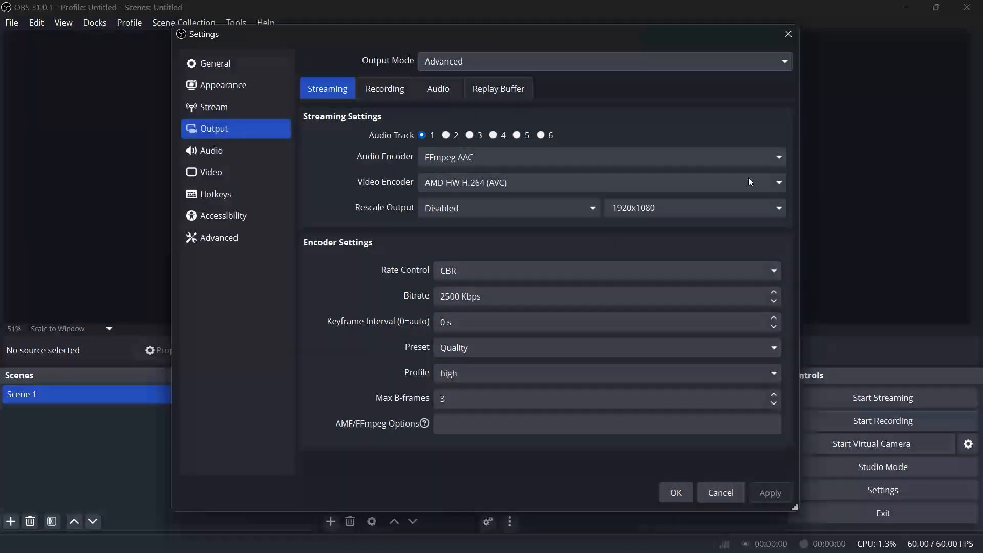
Set streaming to the FFmpeg AAC audio encoder and AMD HW H.264 (AVC) video encoder, with Rescale Output disabled
click(717, 163)
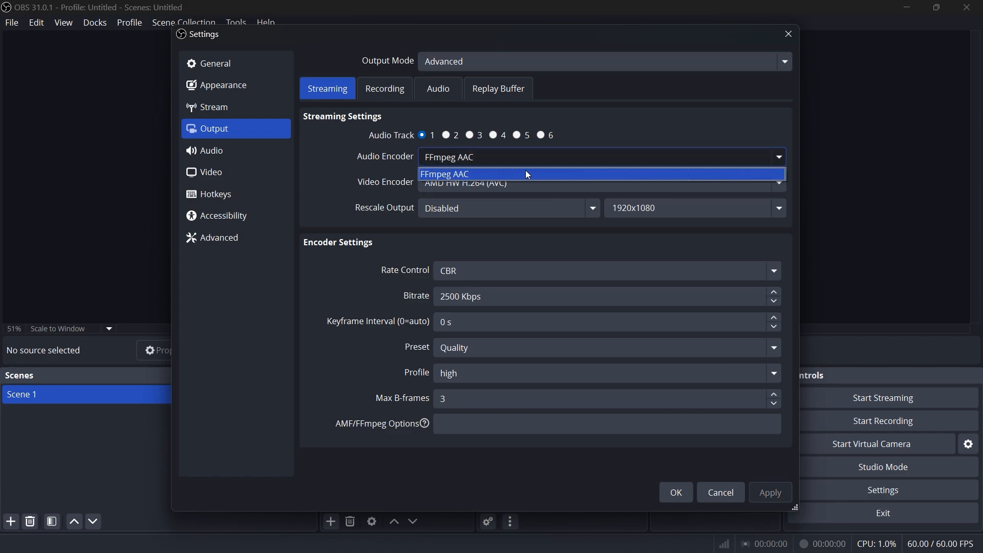
click(526, 171)
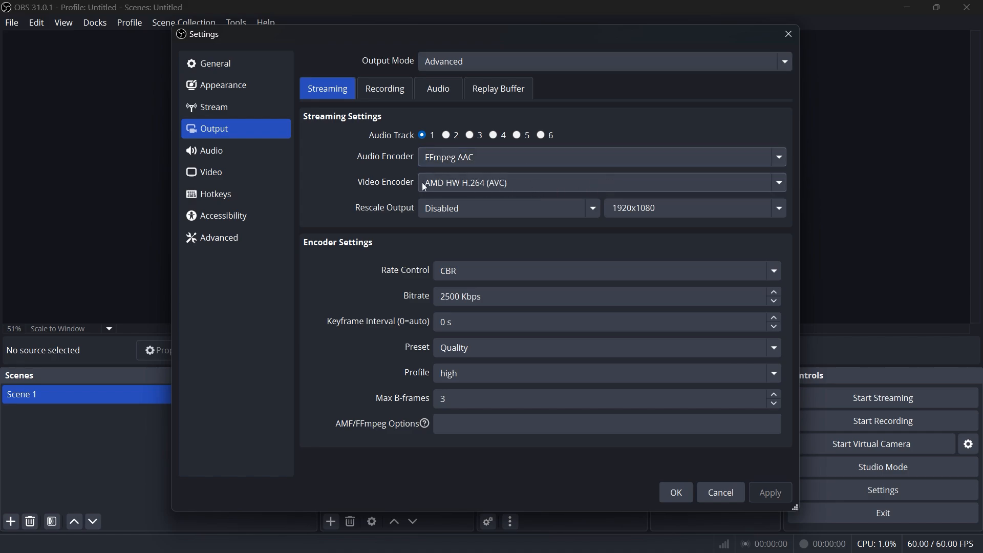
click(548, 185)
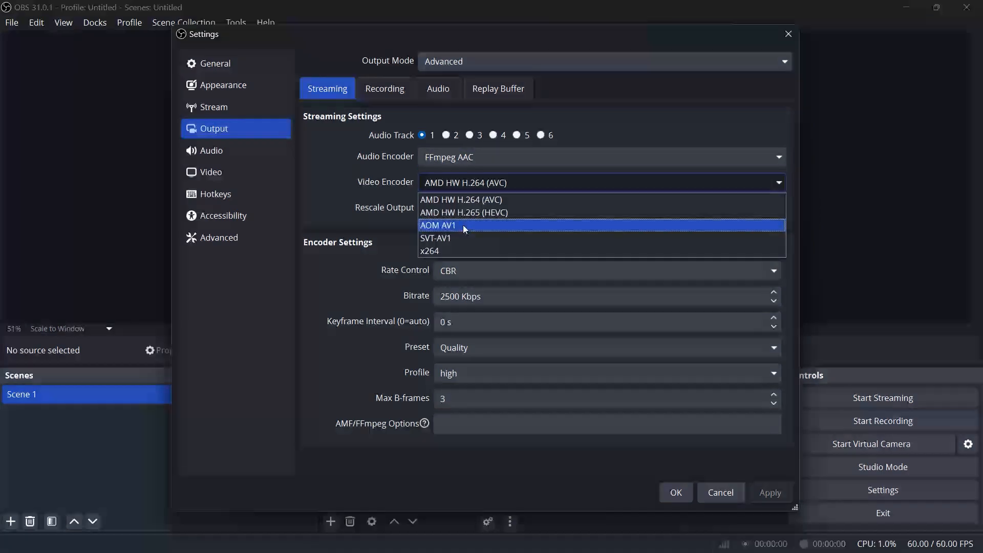
click(488, 201)
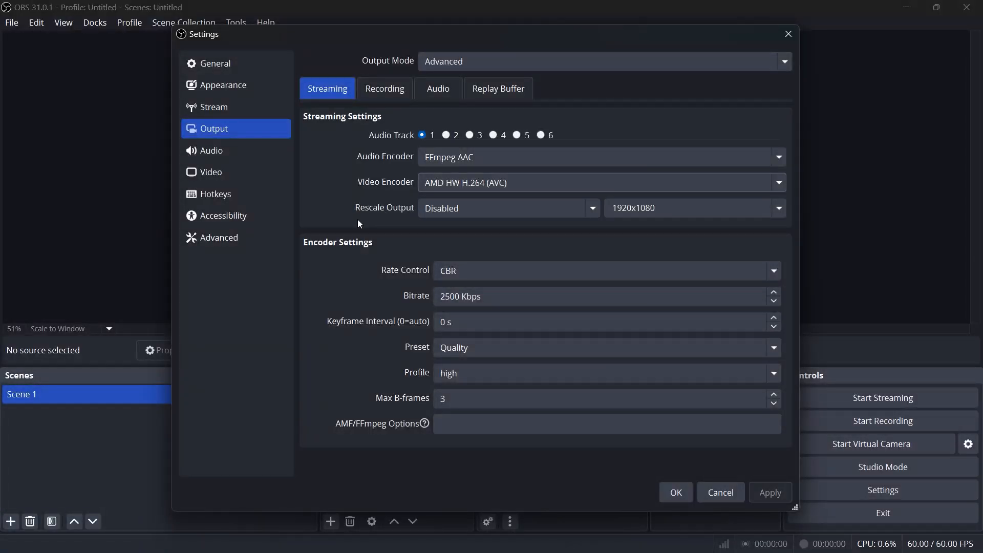
click(514, 215)
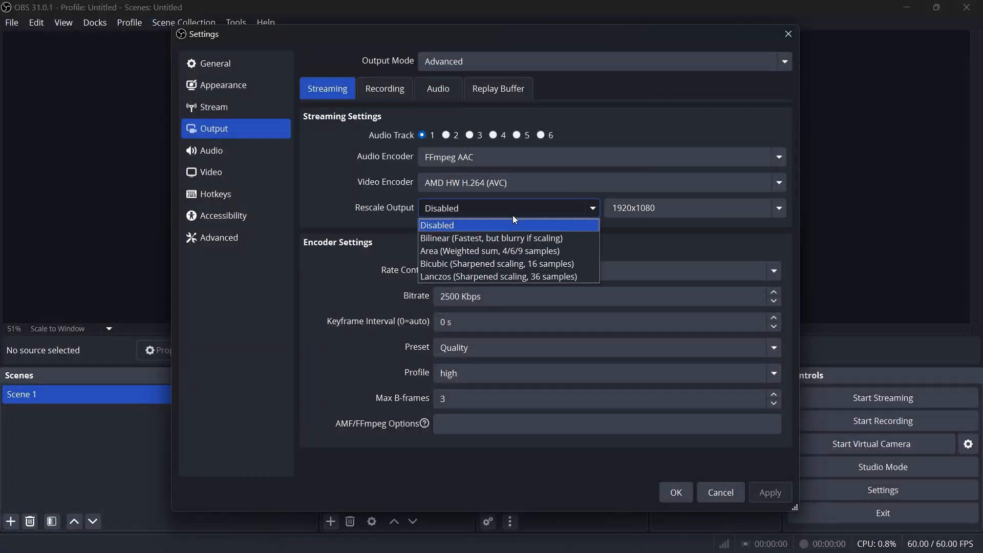
click(475, 229)
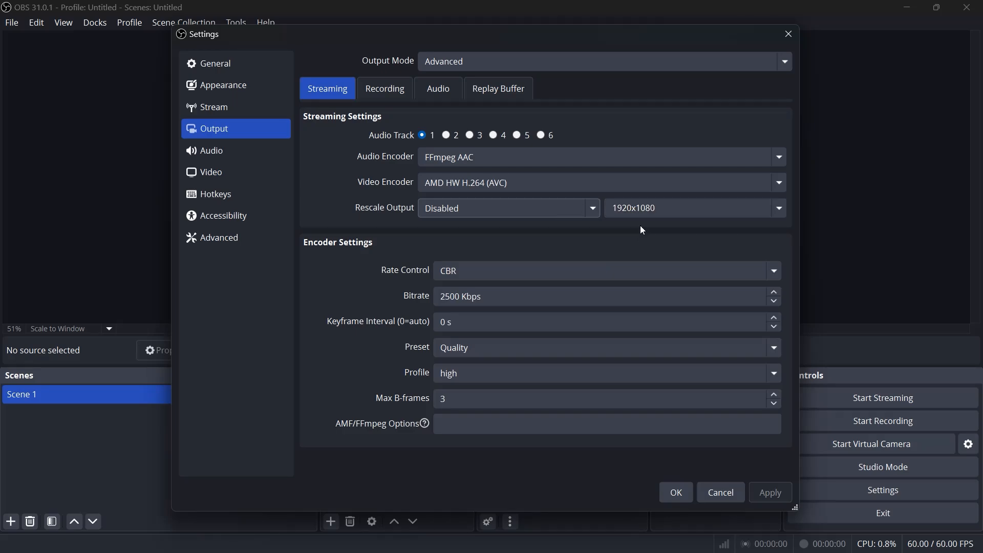
Set the streaming encoder's rate control to CBR and its bitrate to 4000 Kbps
click(527, 273)
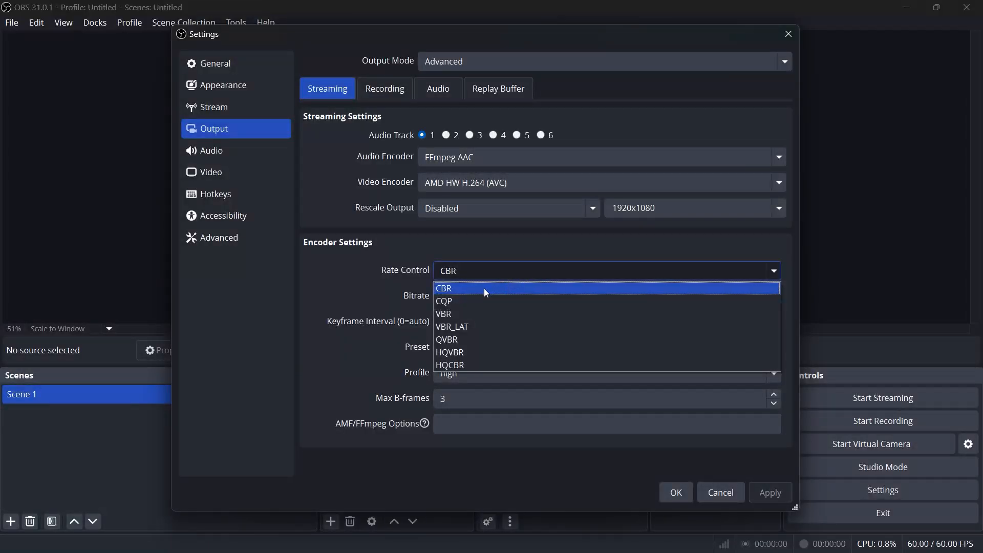
click(484, 288)
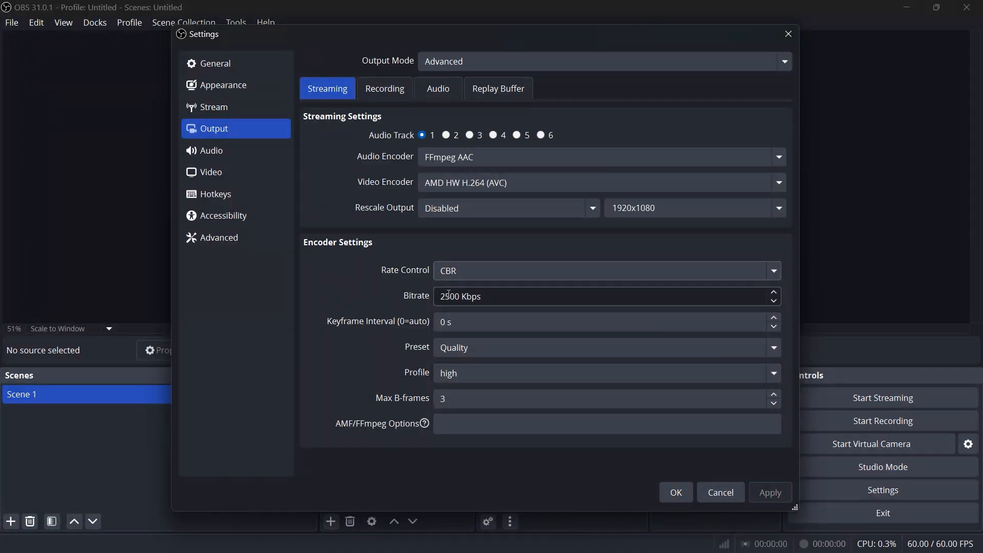
click(449, 296)
key(BackSpace)
key(BackSpace)
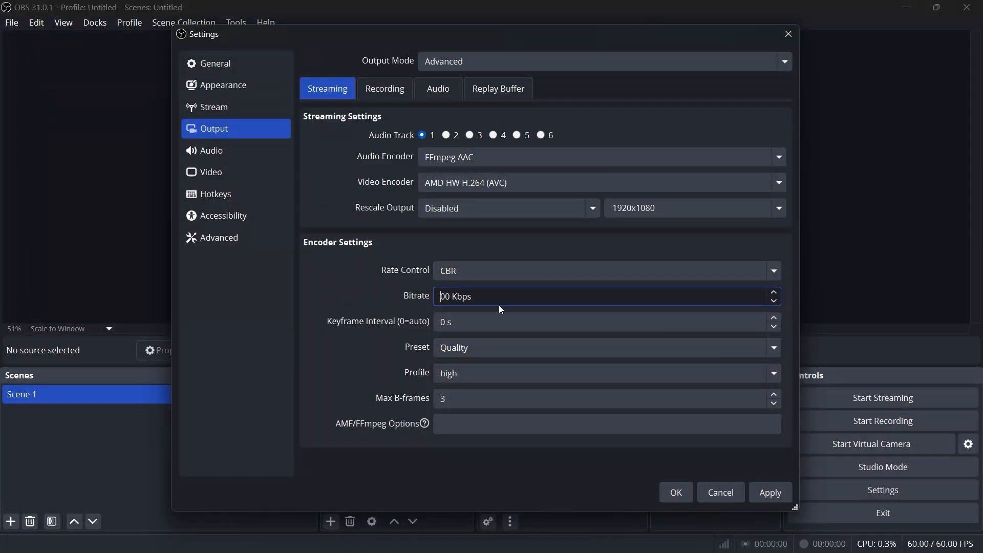
text(40)
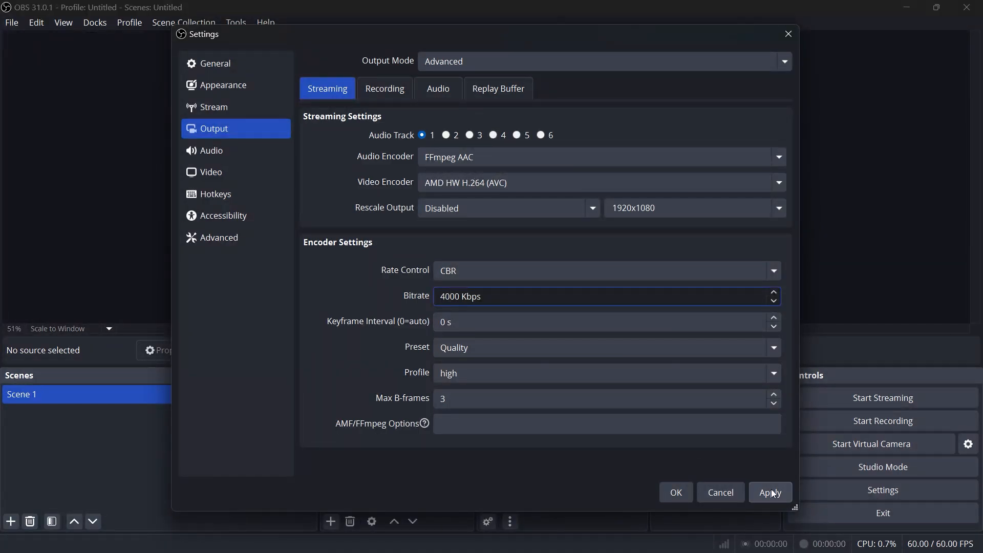
Choose the Quality preset and the high profile for the streaming encoder
click(527, 355)
click(455, 367)
click(463, 374)
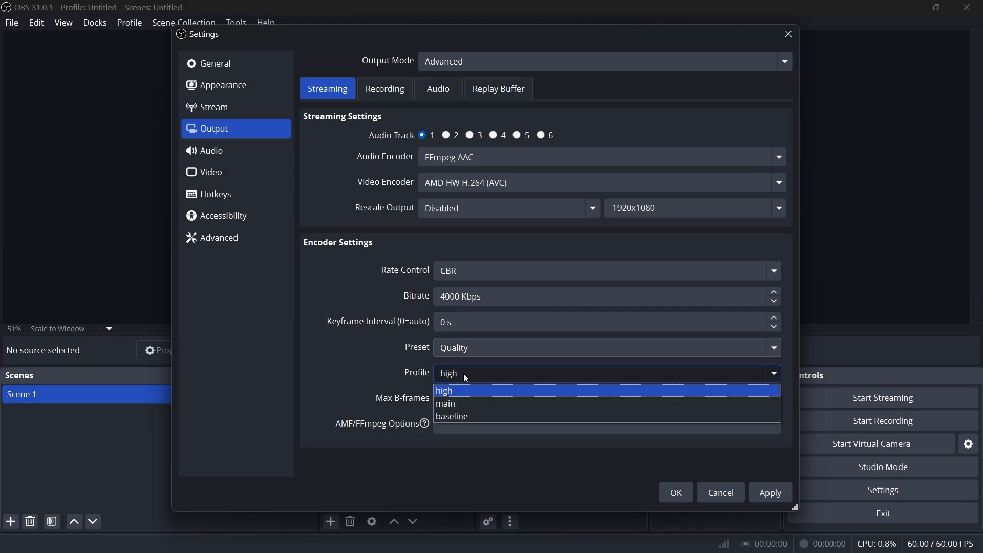
click(457, 390)
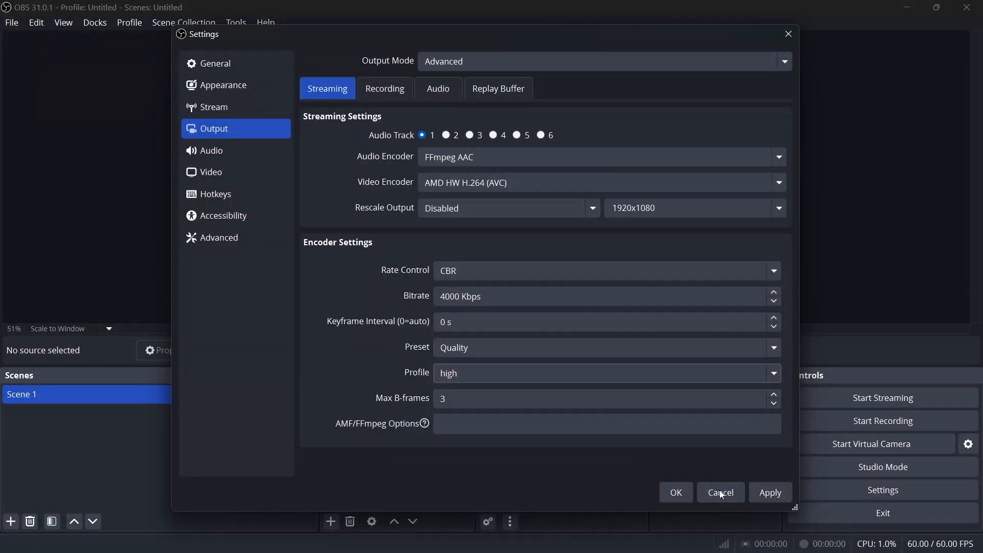
Look over the audio settings, and save the settings with the video frame rate at 60 FPS
click(236, 149)
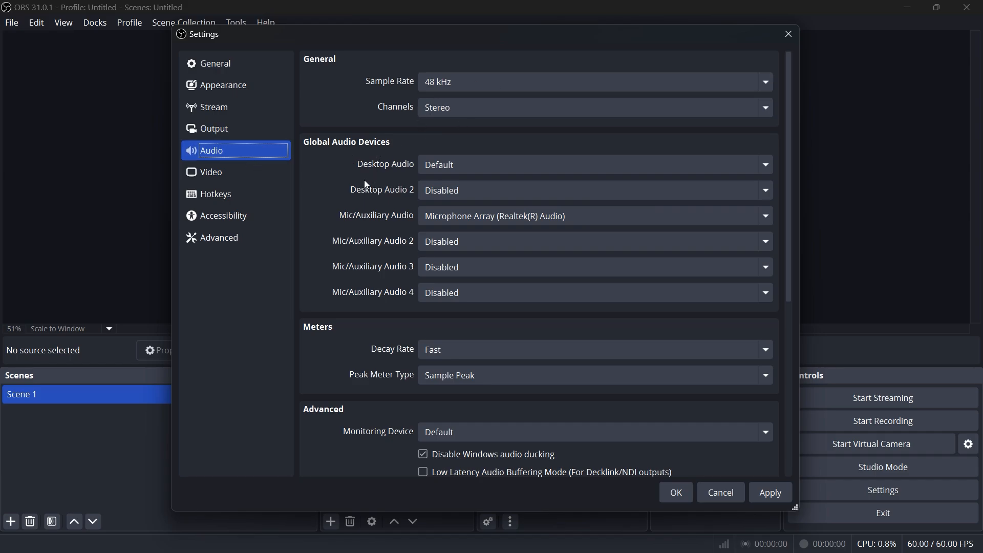
scroll(363, 182, down, 1)
scroll(363, 181, up, 1)
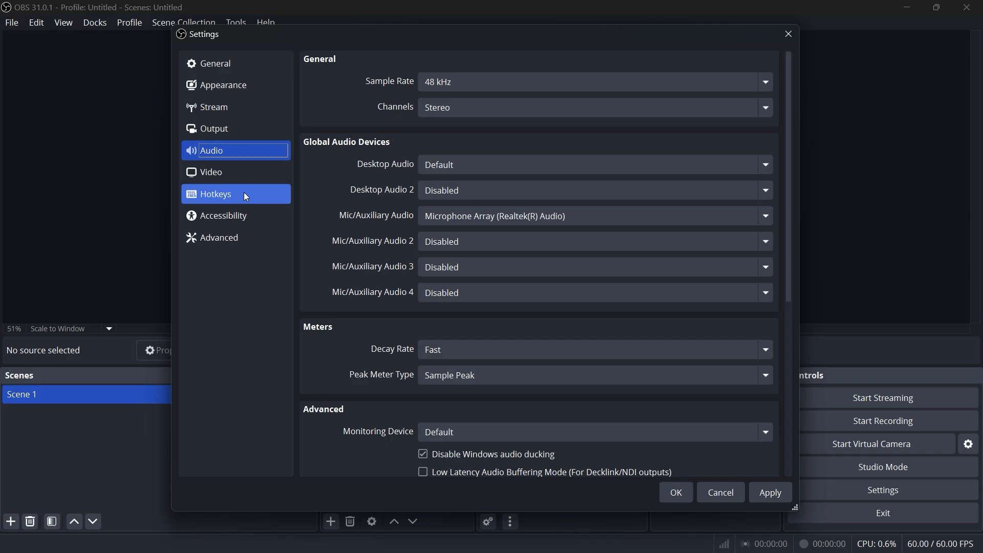
click(236, 176)
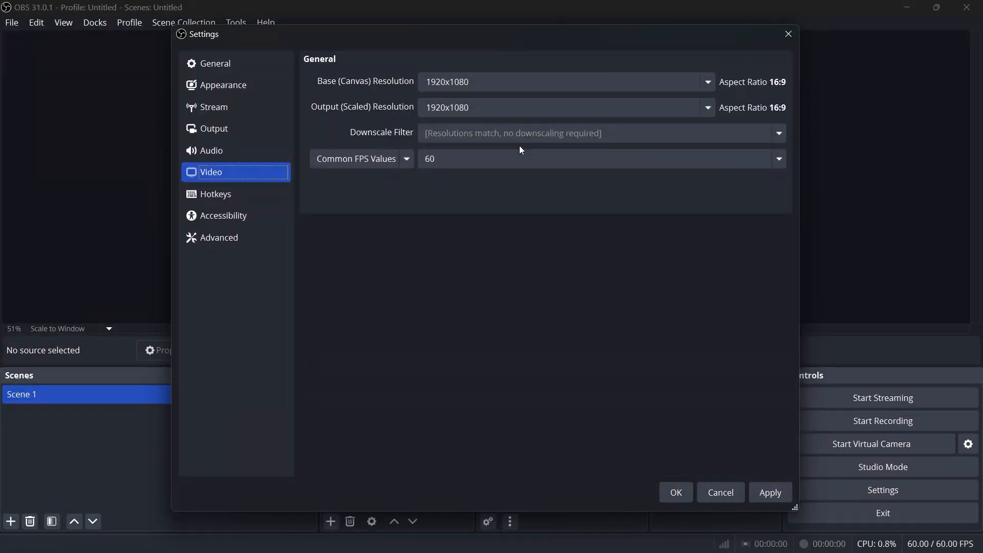
click(439, 158)
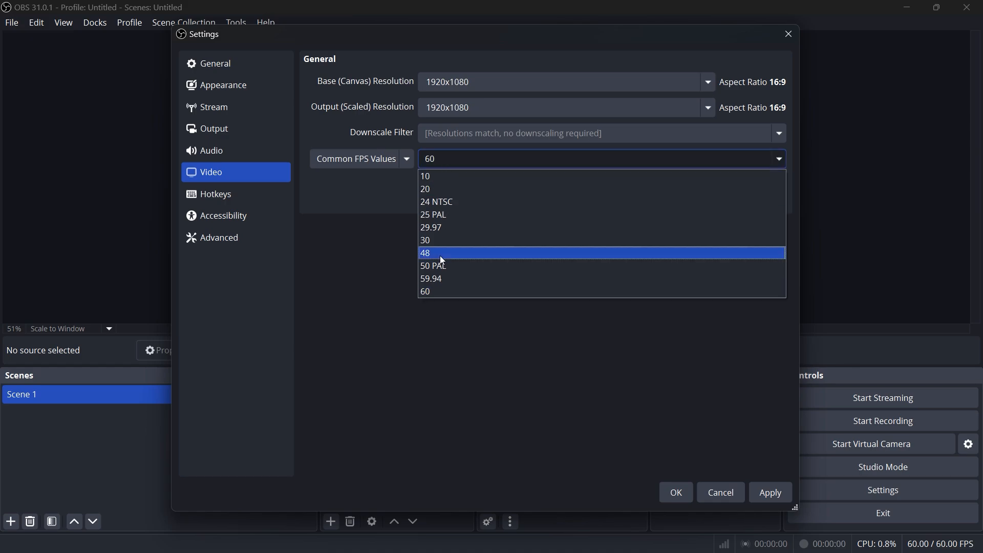
click(441, 292)
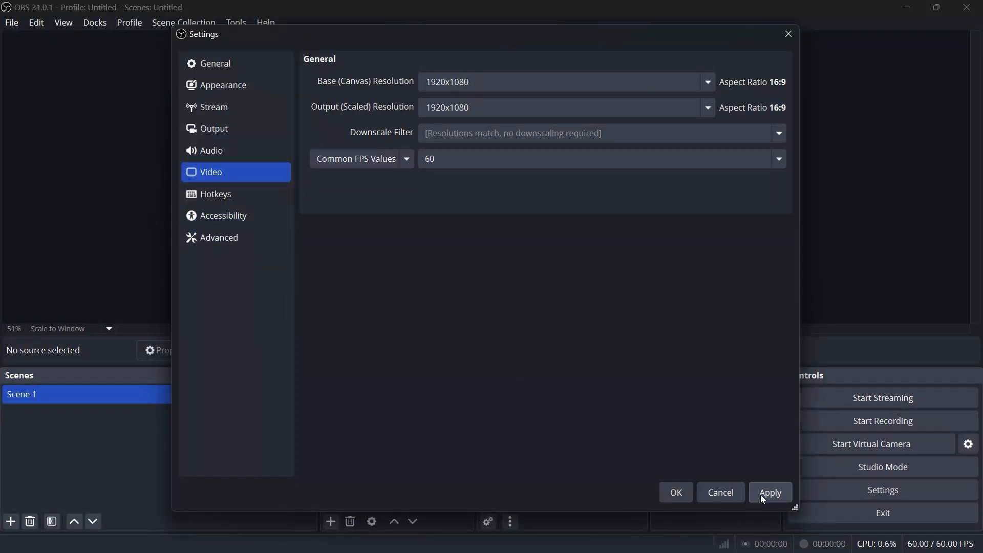
click(676, 493)
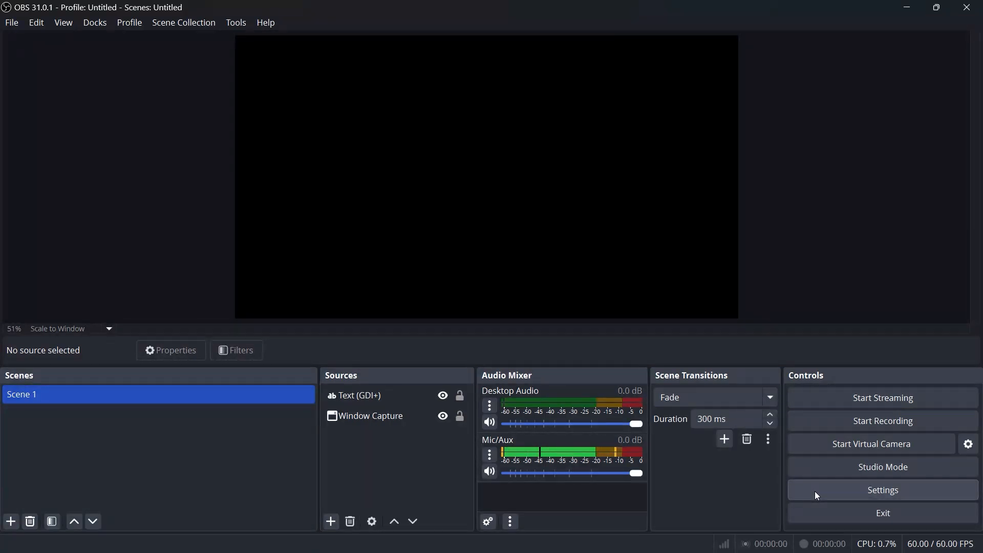
Set the streaming service to YouTube - RTMPS with the Primary YouTube ingest server
click(872, 492)
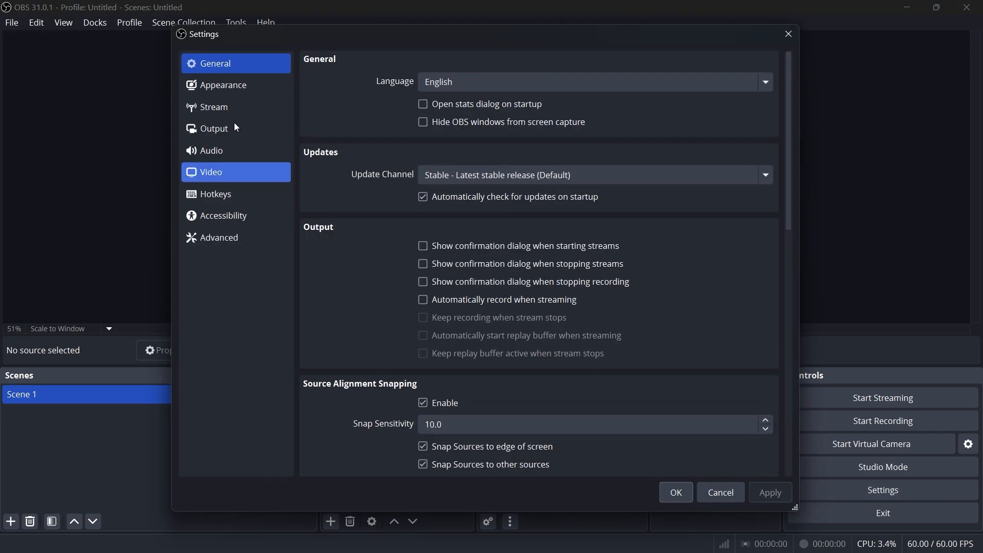
click(225, 106)
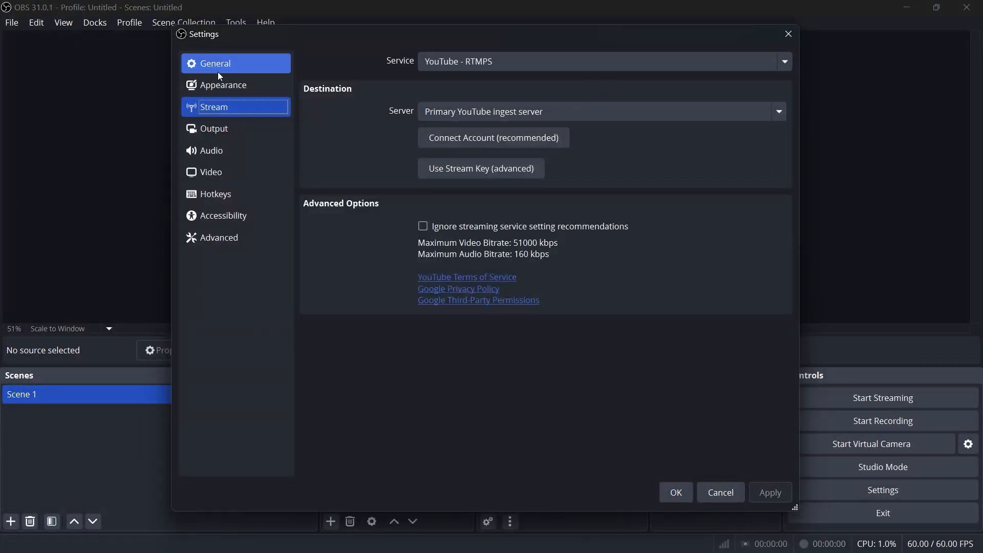
click(762, 65)
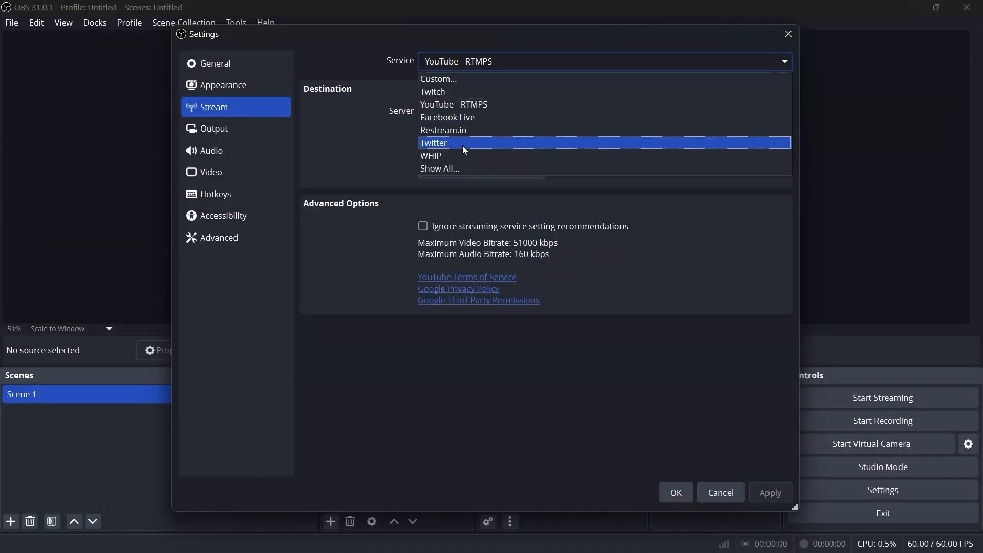
click(468, 103)
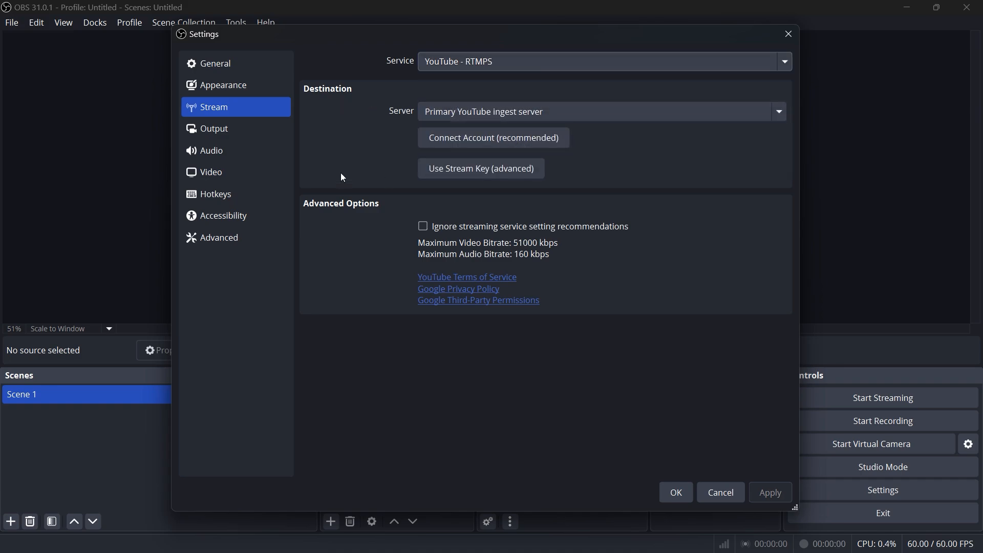
click(770, 115)
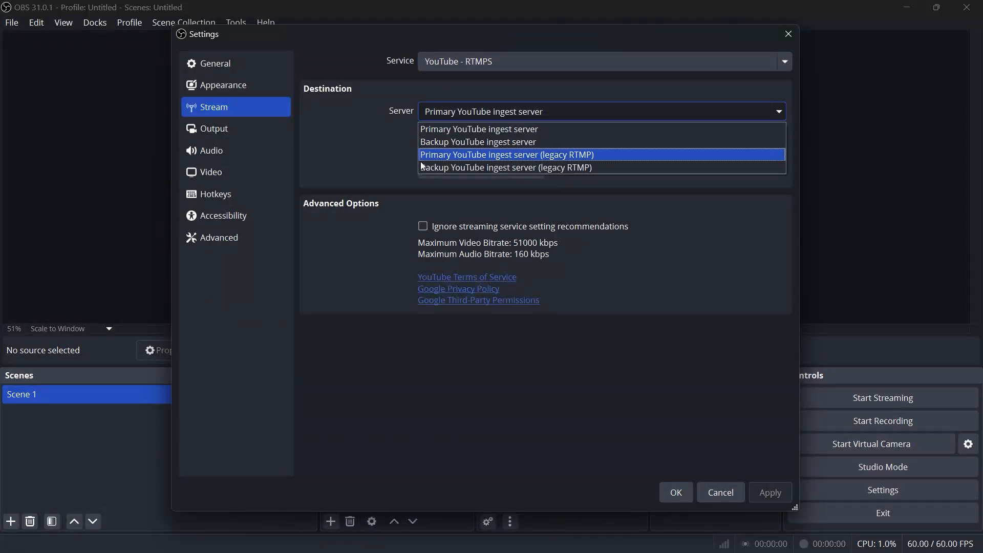
click(453, 132)
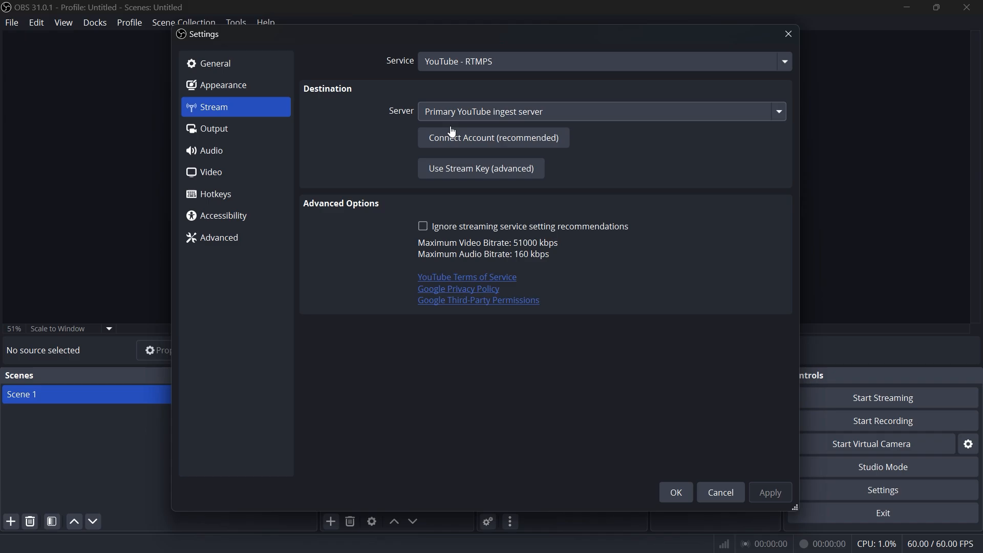
Connect the YouTube account by granting OBS Studio access through Google sign-in, and save the stream settings
click(497, 146)
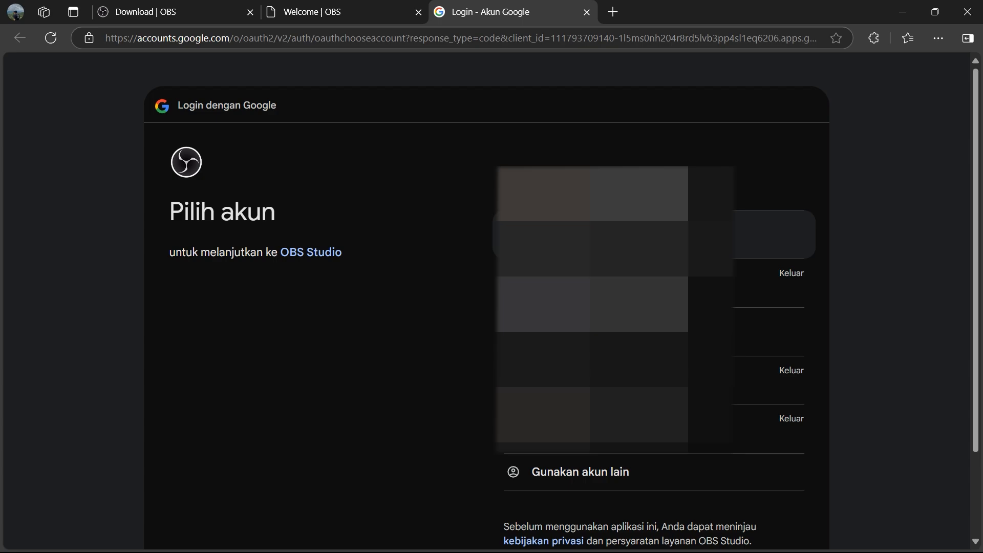
click(639, 236)
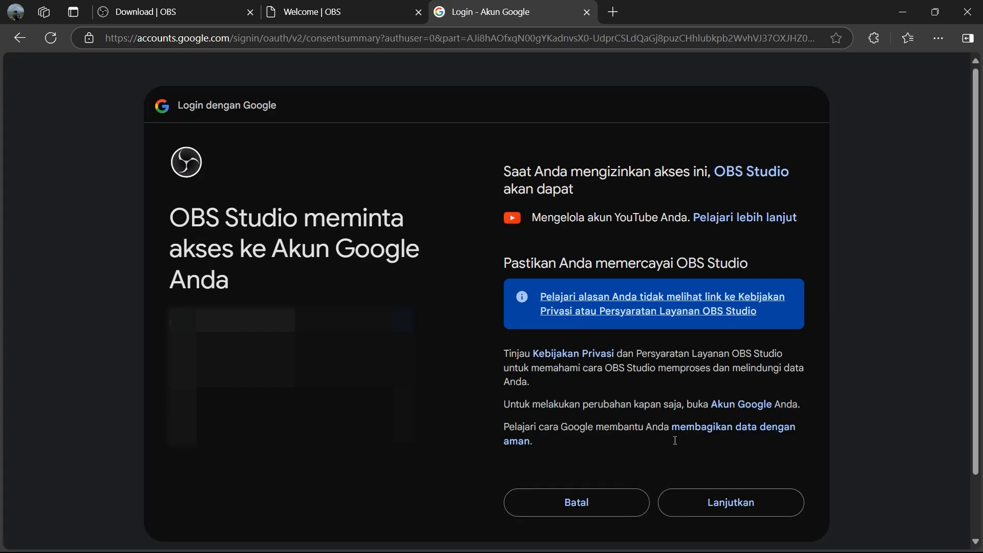
click(725, 508)
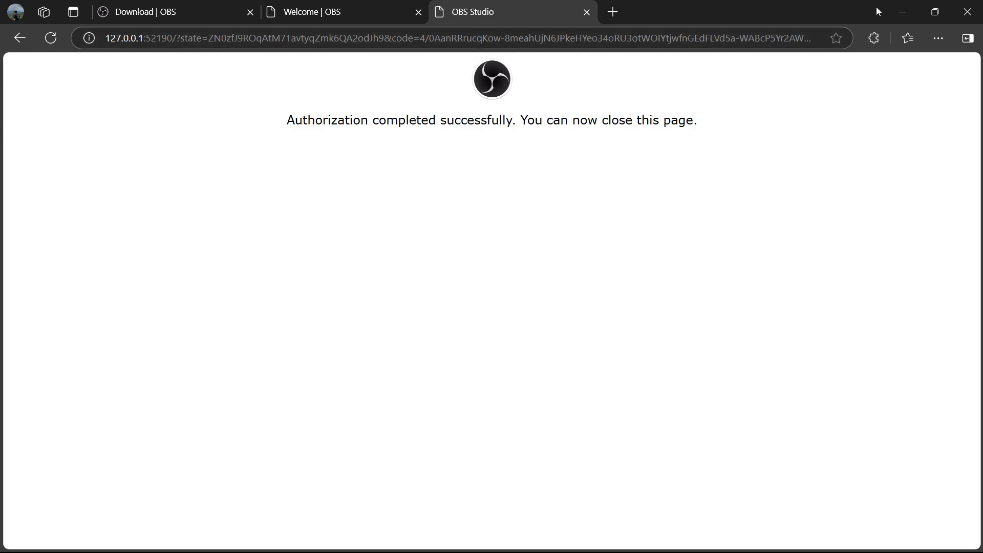
click(903, 12)
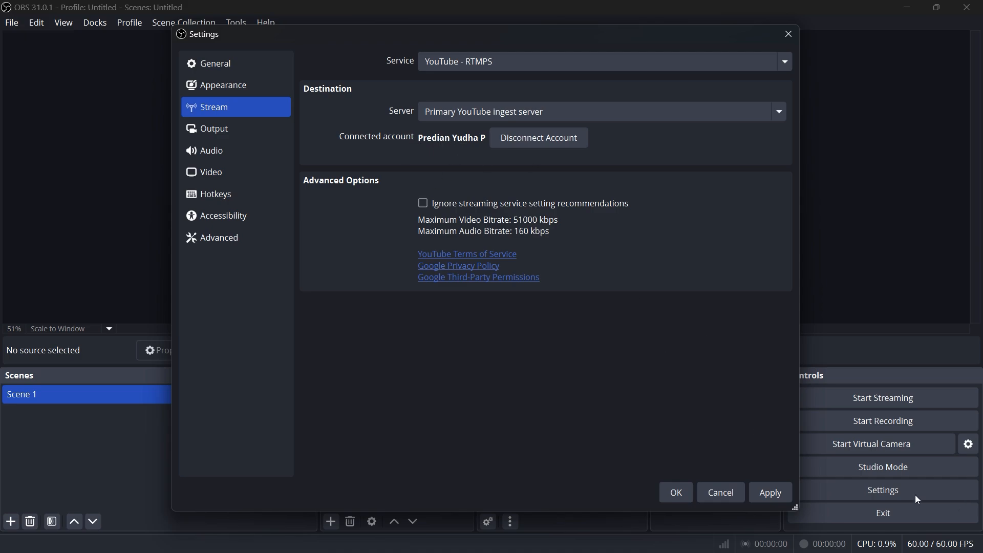
click(769, 498)
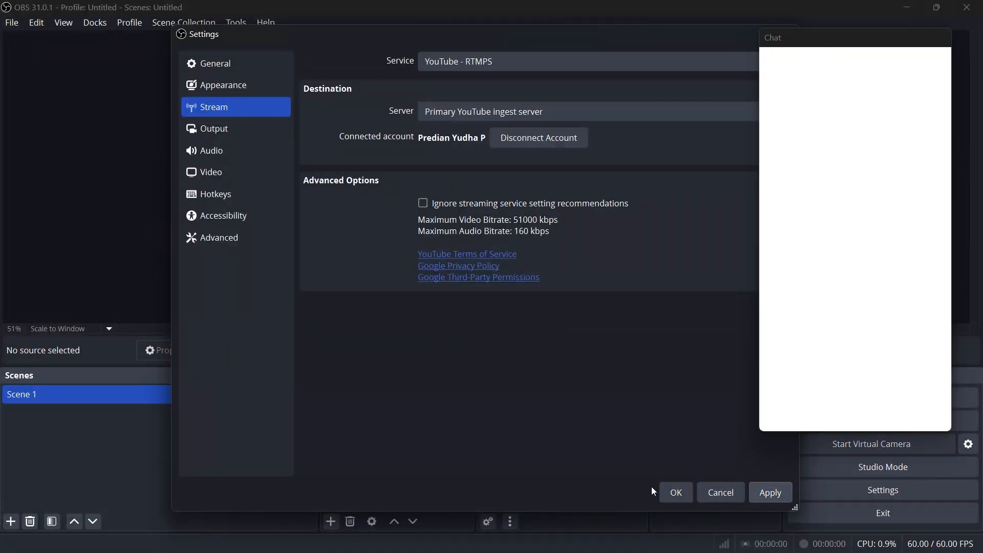
click(669, 495)
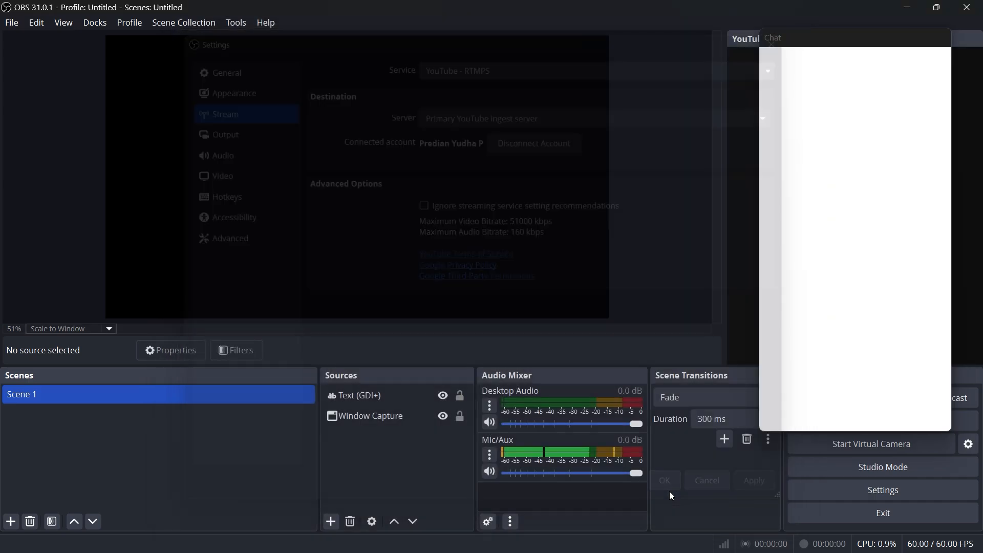
Hide the Chat and YouTube Live Control Panel docks
drag(749, 36, 624, 51)
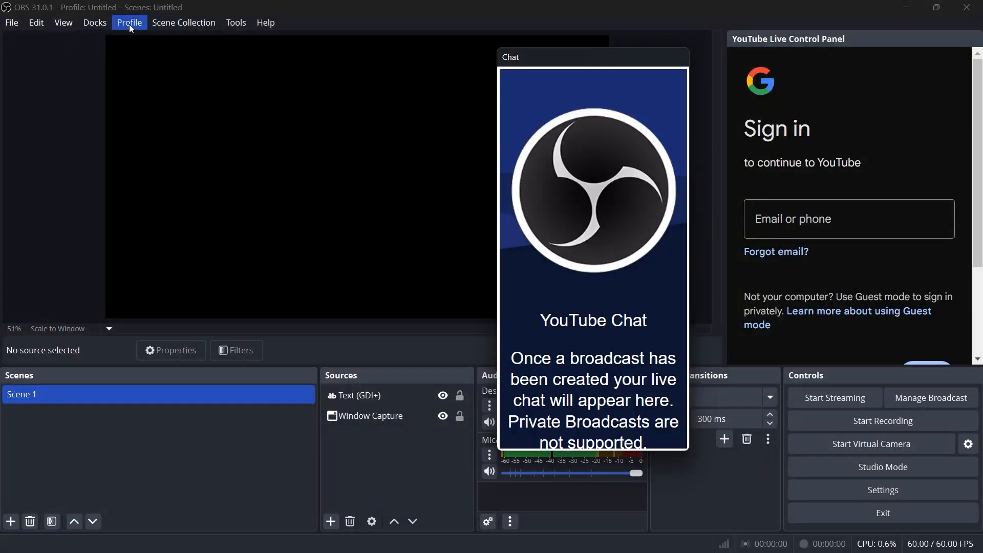
click(92, 22)
click(113, 224)
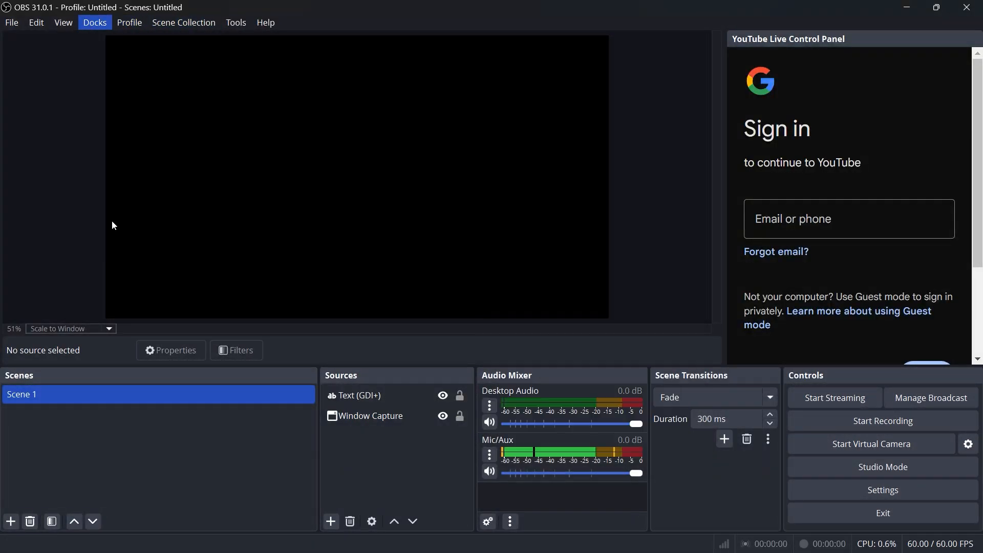
click(95, 22)
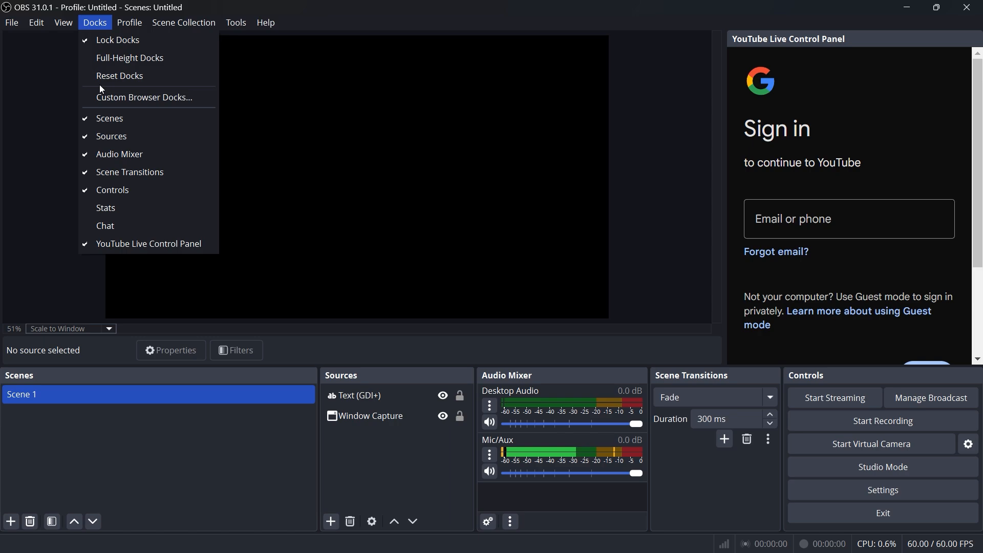
click(105, 246)
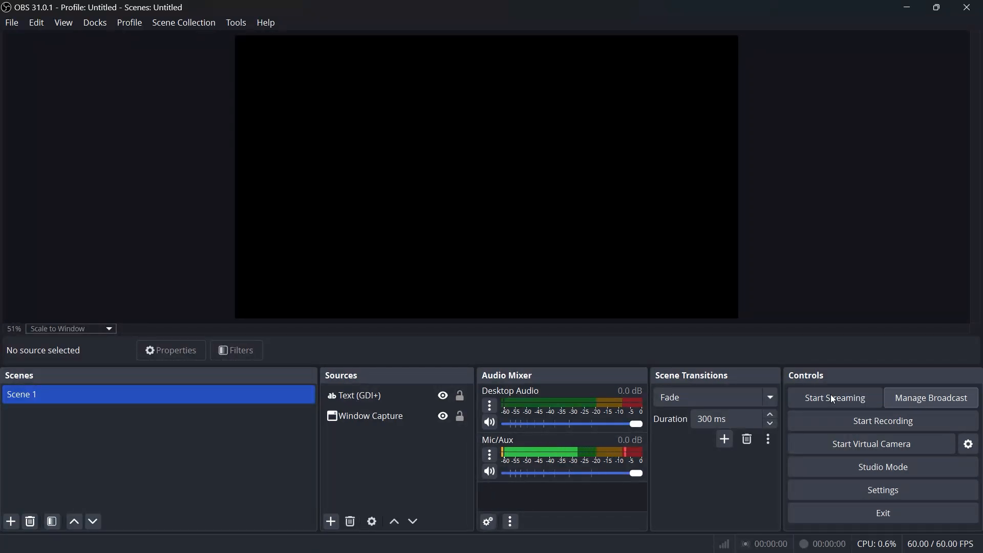
Start setting up a new YouTube broadcast and title it OLKIM UNESA 2025
click(904, 399)
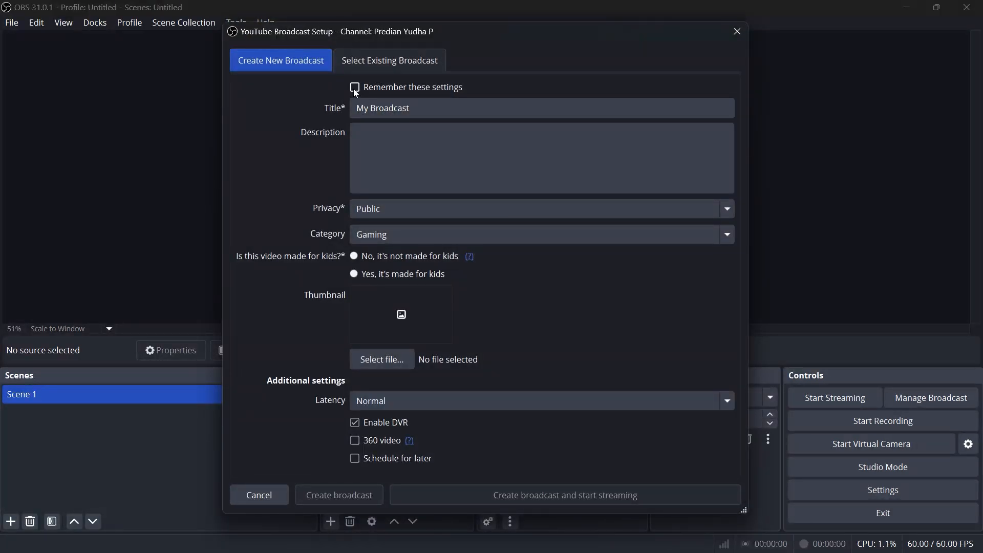
click(436, 105)
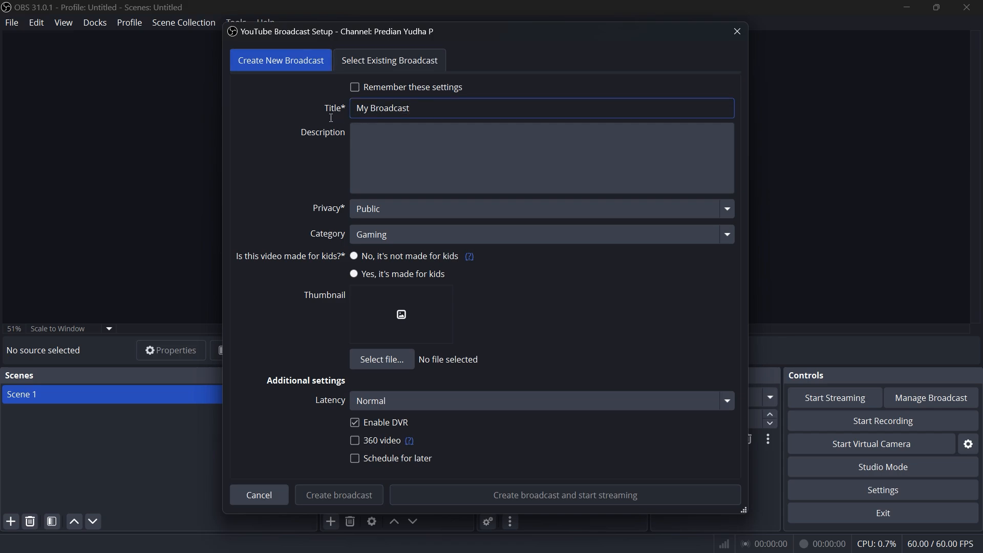
triple_click(419, 111)
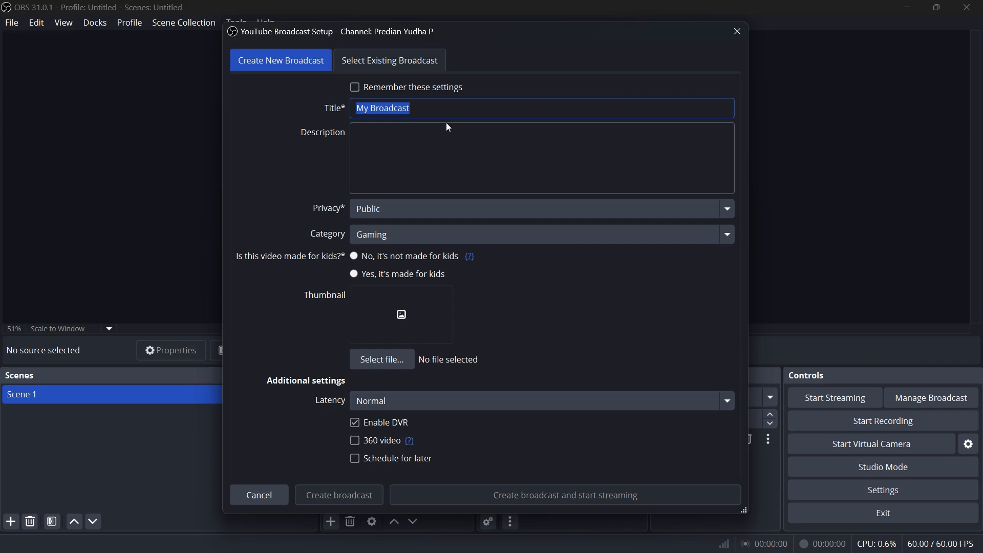
text(OLKI)
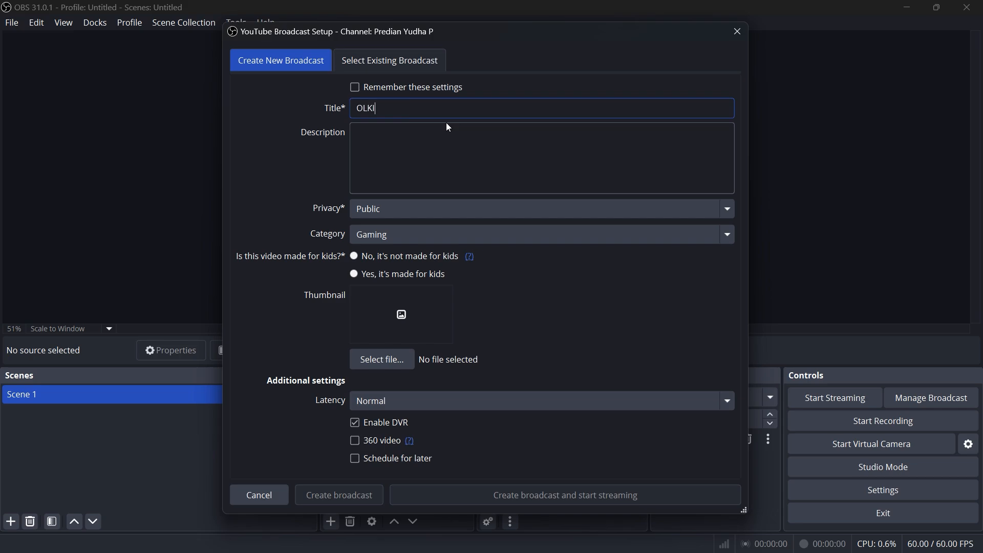
text(M UNESA 2025)
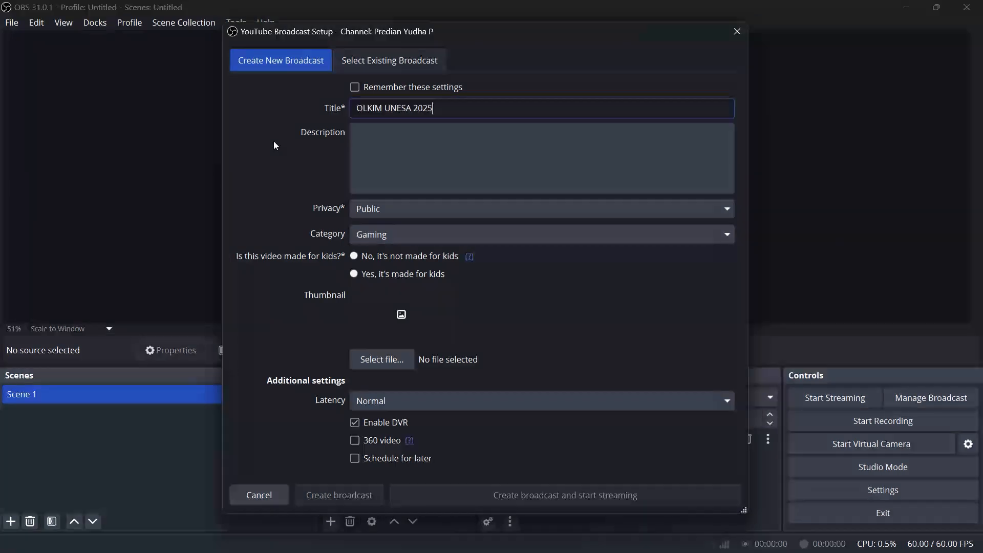
Enter OLKIM UNESA as the broadcast description and keep its privacy set to Public
click(445, 186)
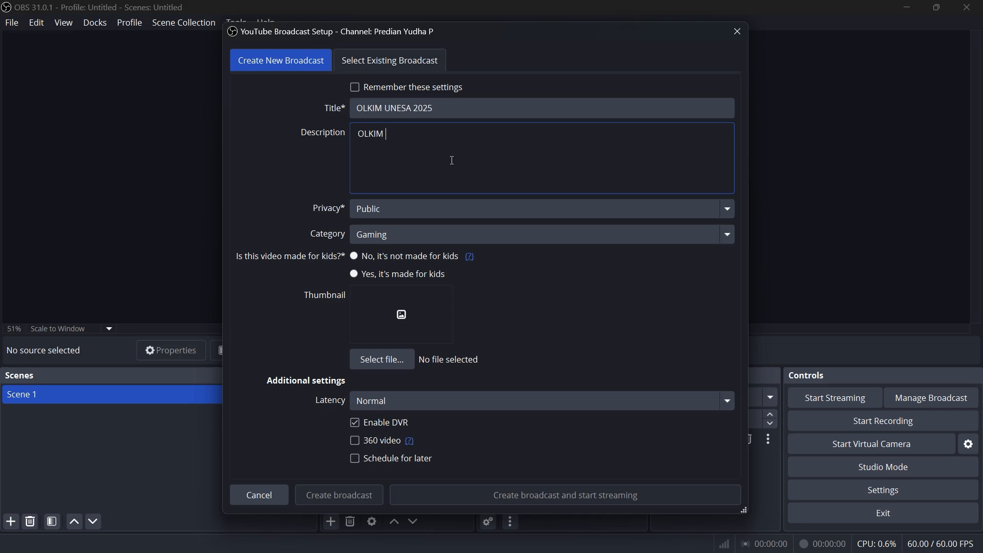
click(441, 205)
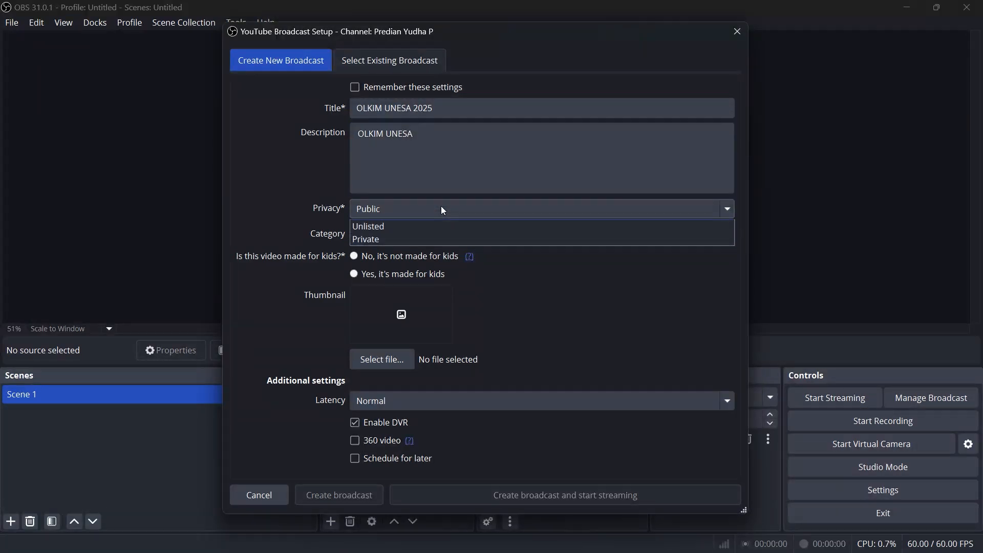
click(394, 227)
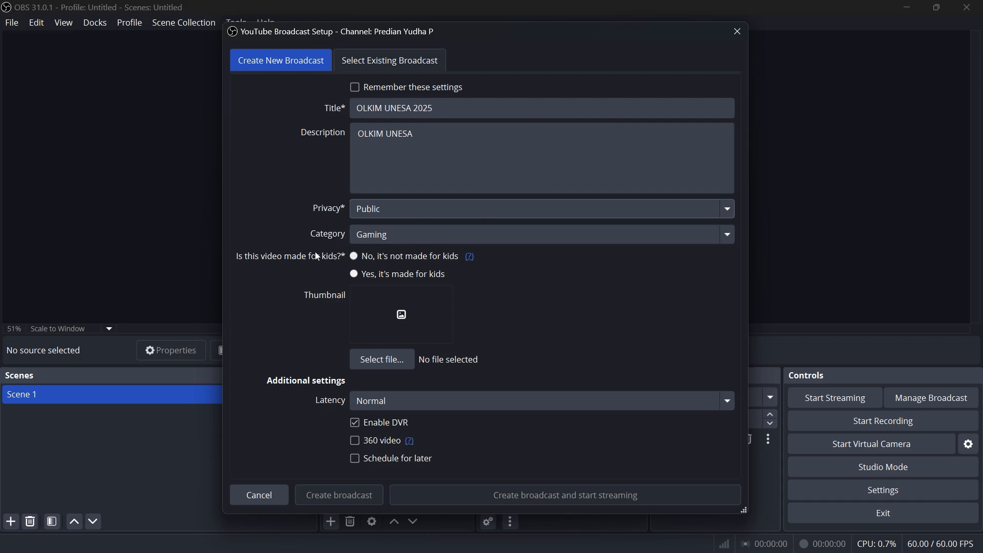
Set the broadcast category to Education and mark the video as made for kids
click(459, 237)
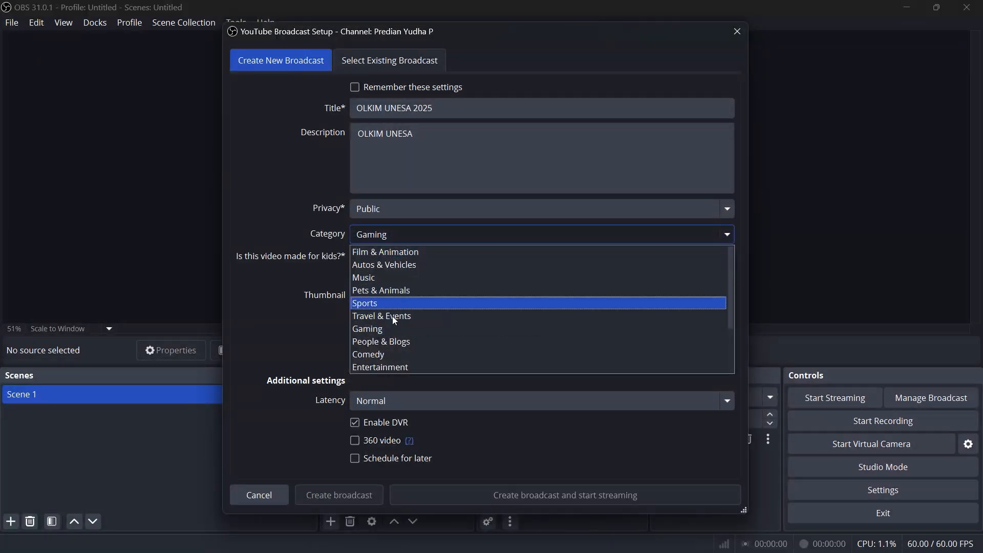
scroll(390, 341, down, 2)
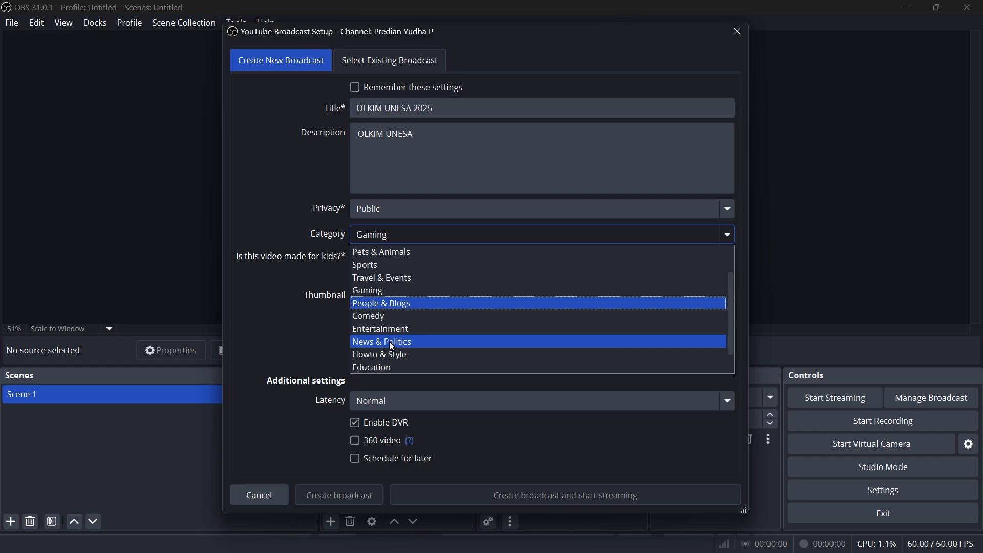
click(395, 342)
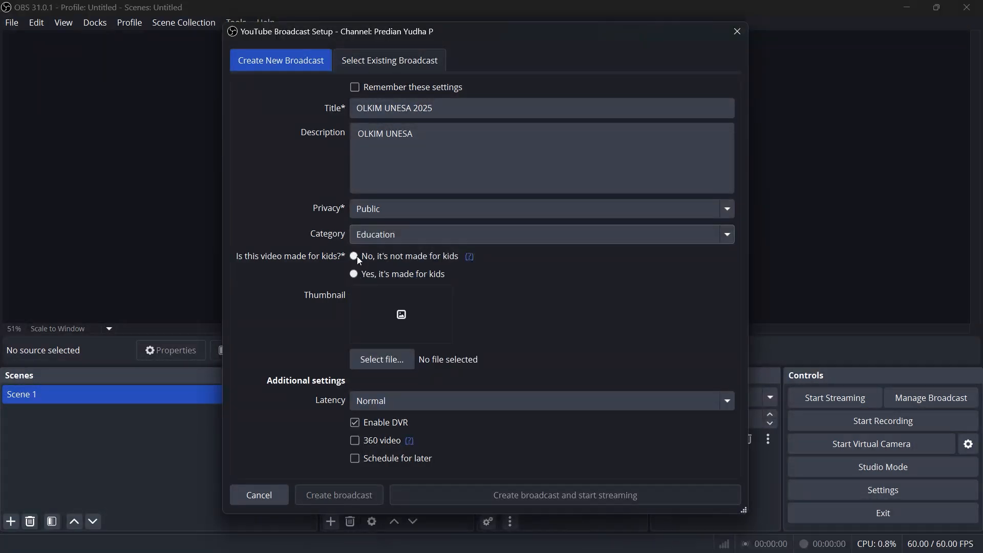
click(354, 276)
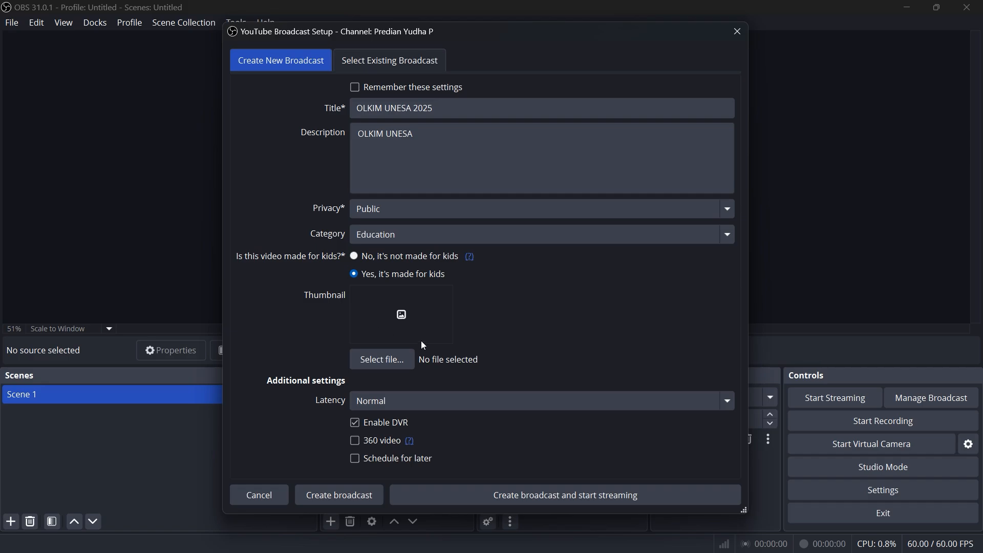
Use Thumbnail (1).png from the Pictures folder as the thumbnail, and create the broadcast without starting the stream
click(397, 319)
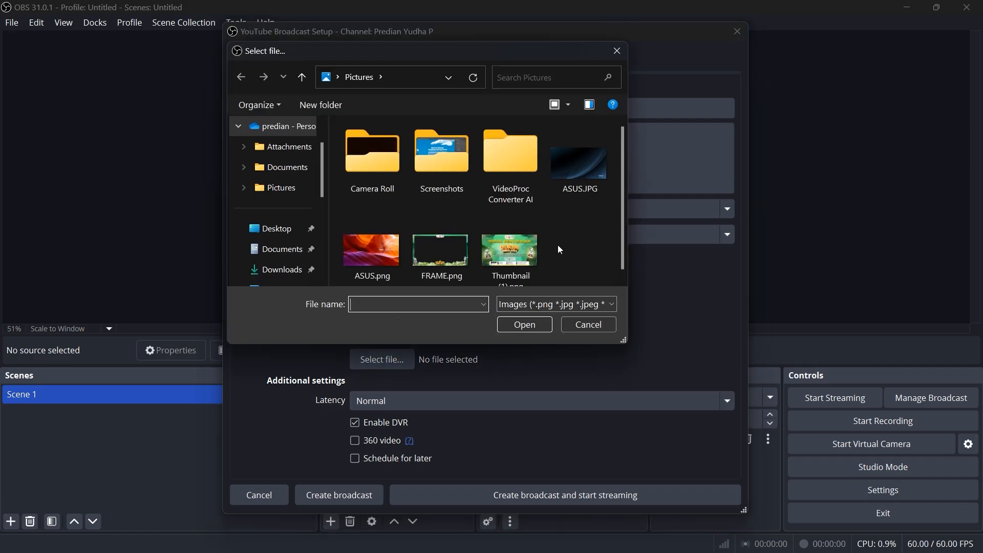
scroll(561, 250, down, 1)
click(510, 264)
click(517, 328)
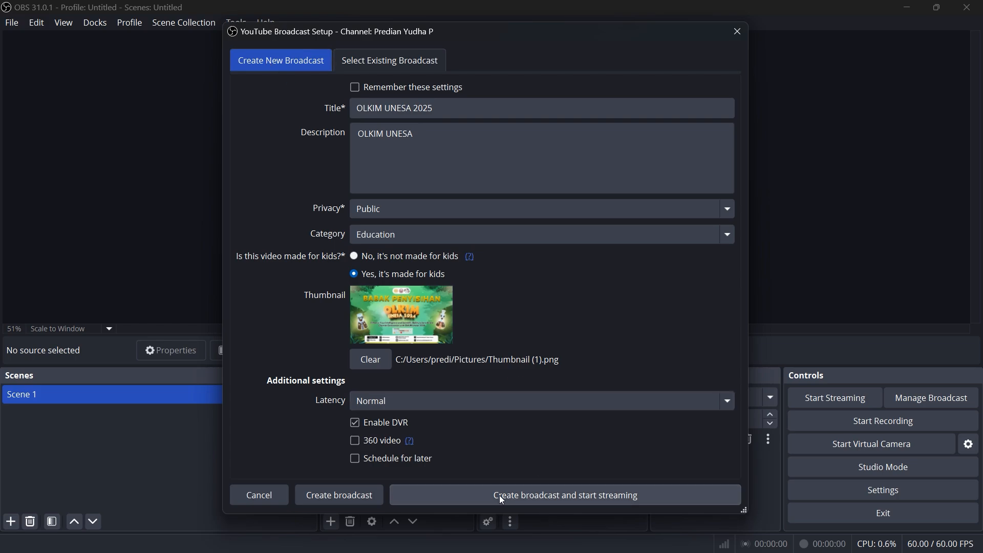
click(347, 494)
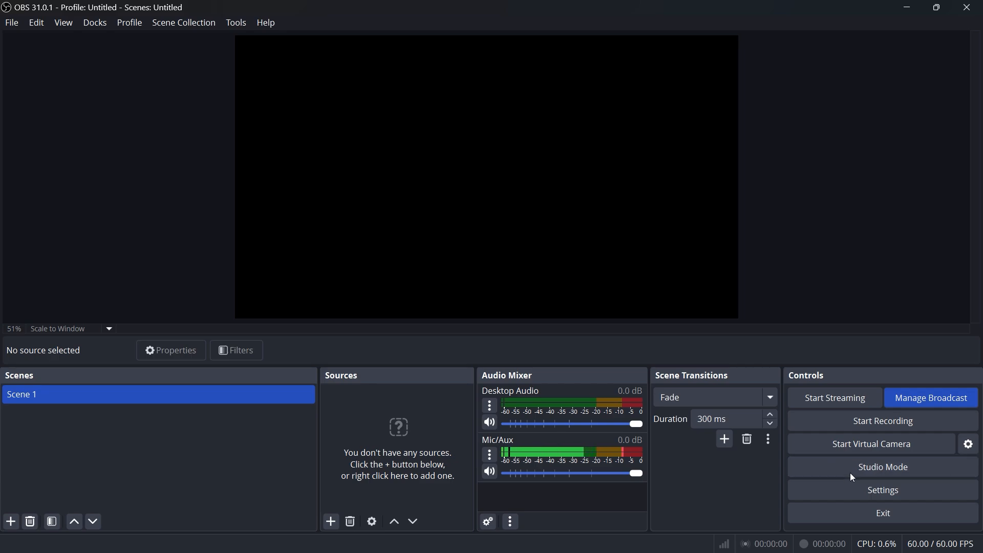
Turn on Studio Mode and keep Fade as the scene transition
click(909, 472)
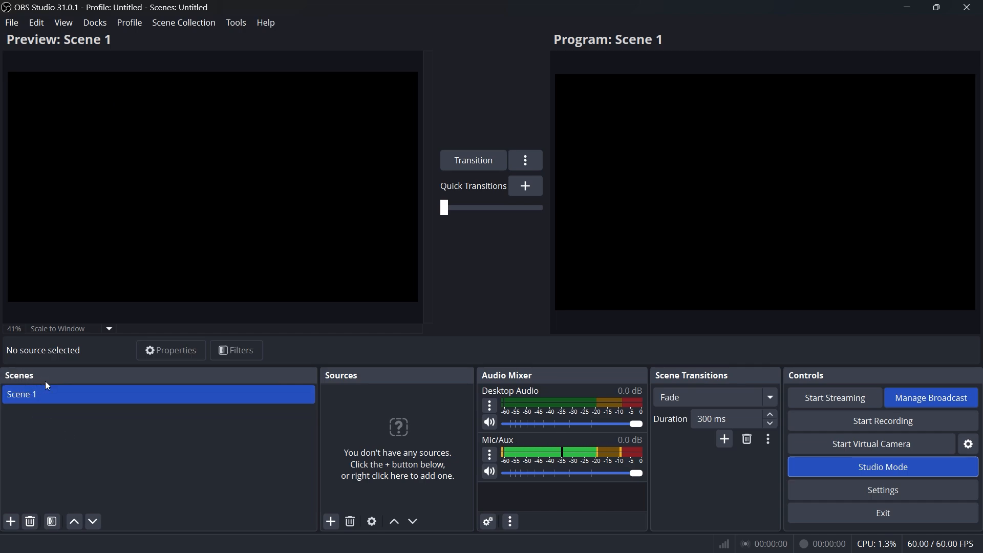
click(331, 522)
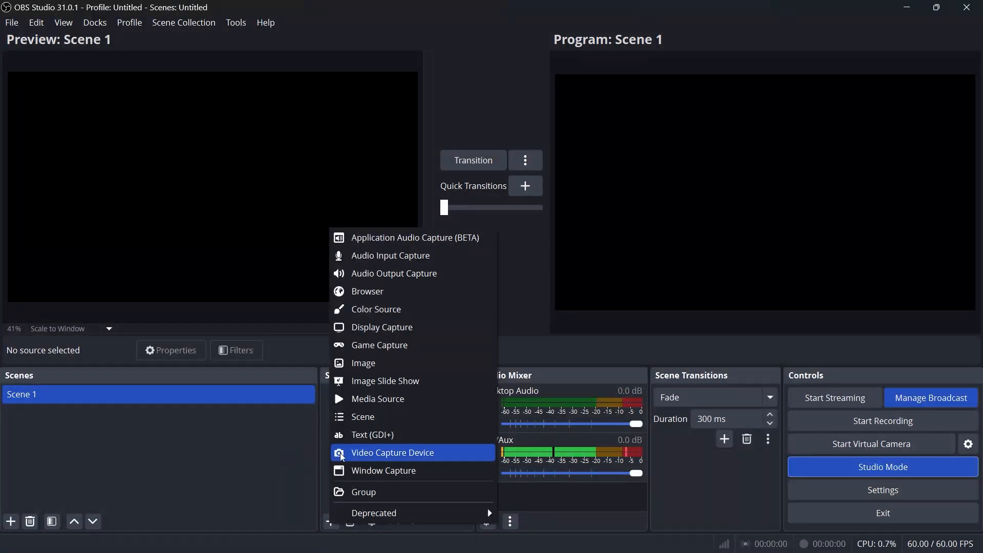
click(279, 451)
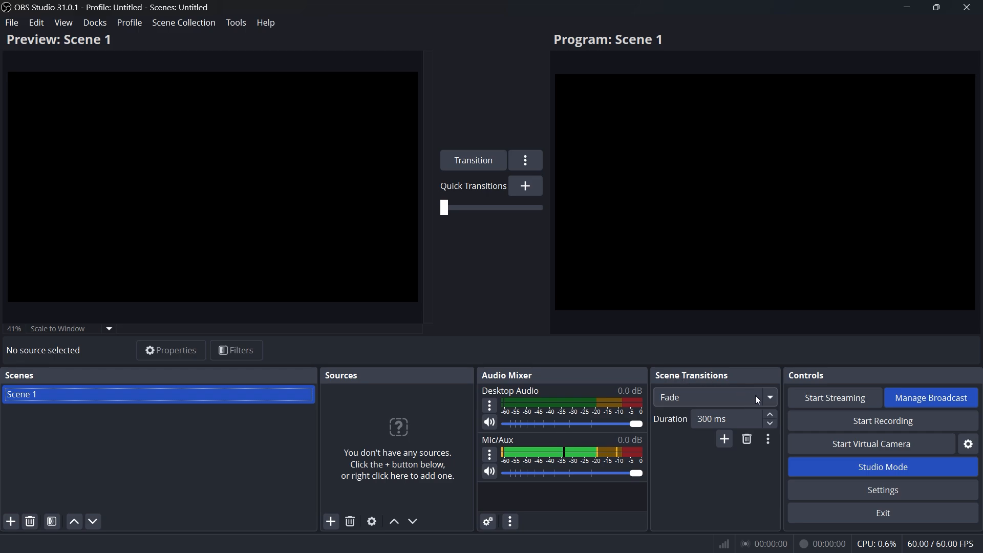
click(772, 399)
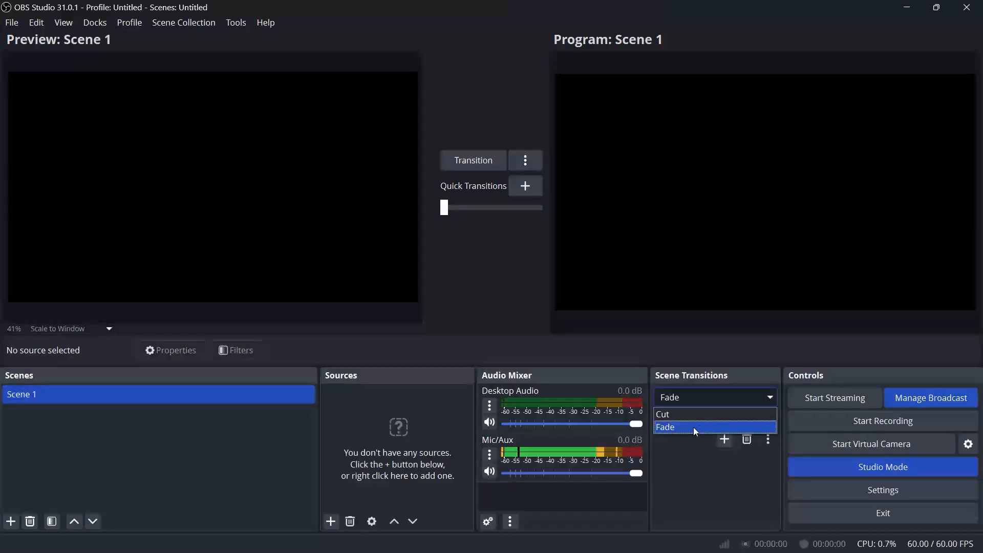
click(694, 427)
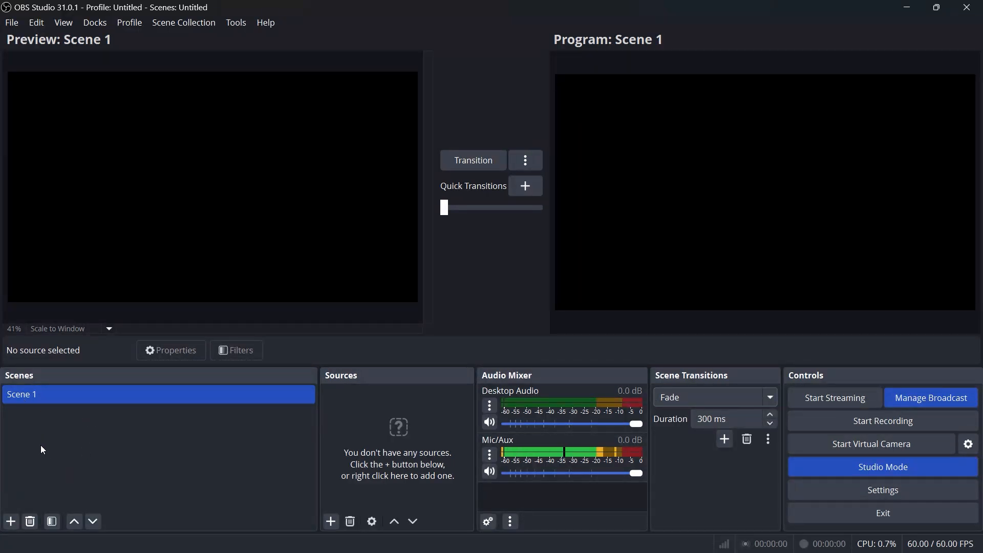
Rename Scene 1 as Thumbnail
right_click(47, 398)
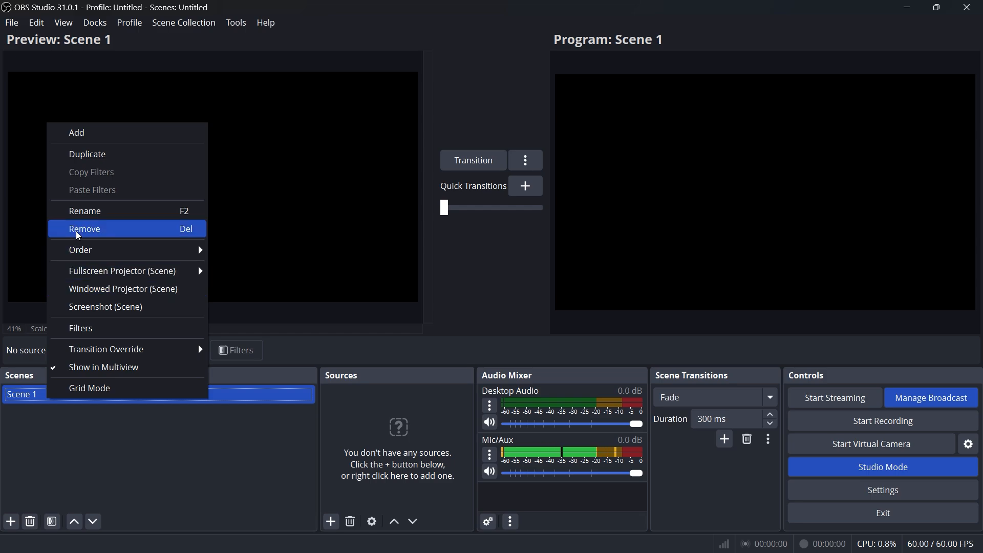
click(87, 212)
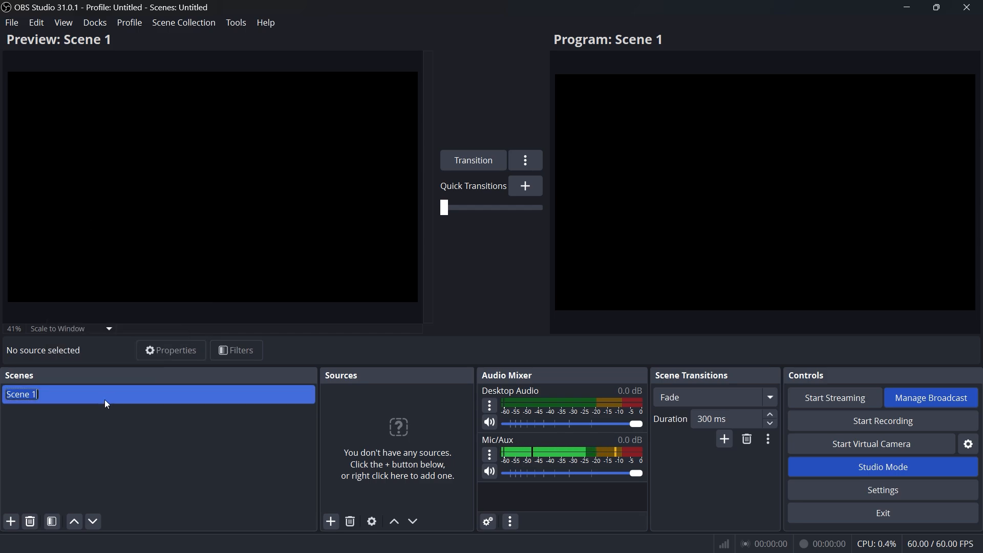
text(tHU)
key(BackSpace)
key(BackSpace)
key(BackSpace)
key(BackSpace)
text(Thumbnail)
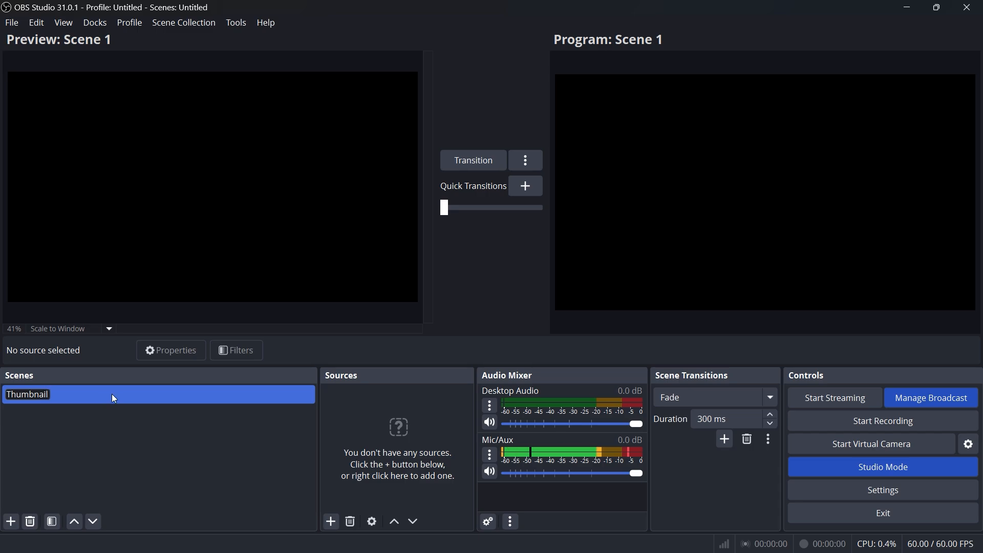
key(Return)
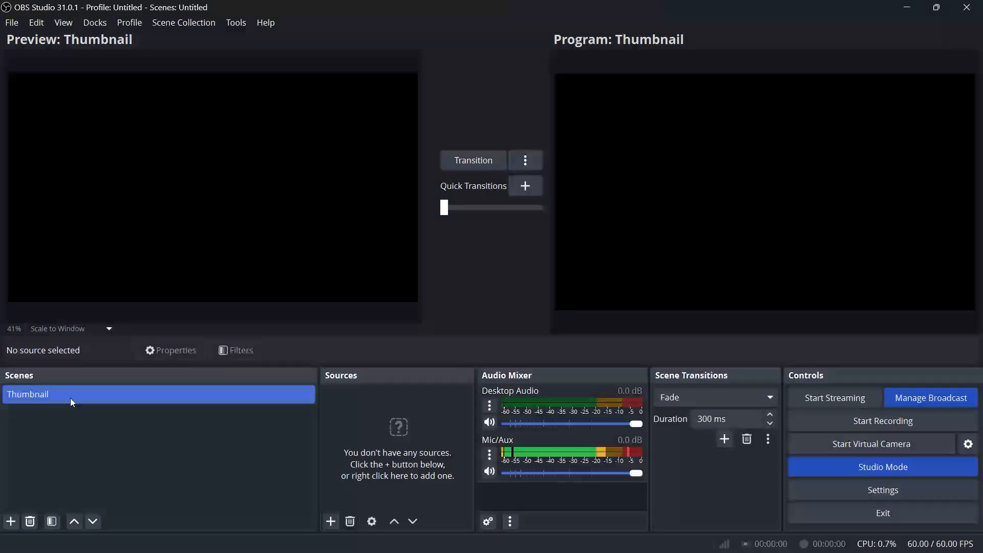
Add two more scenes named Bumper and Zoom
click(10, 522)
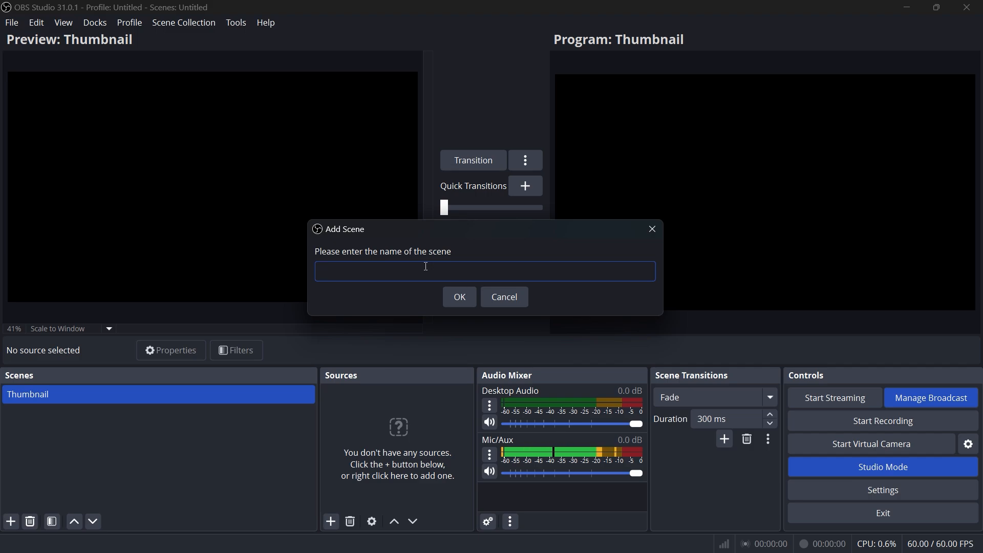
text(Bumper)
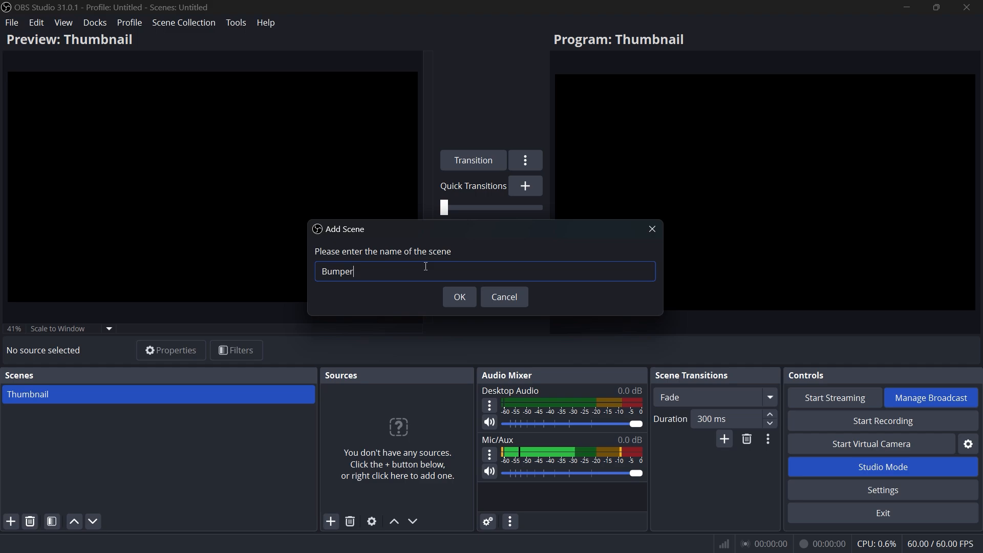
click(457, 300)
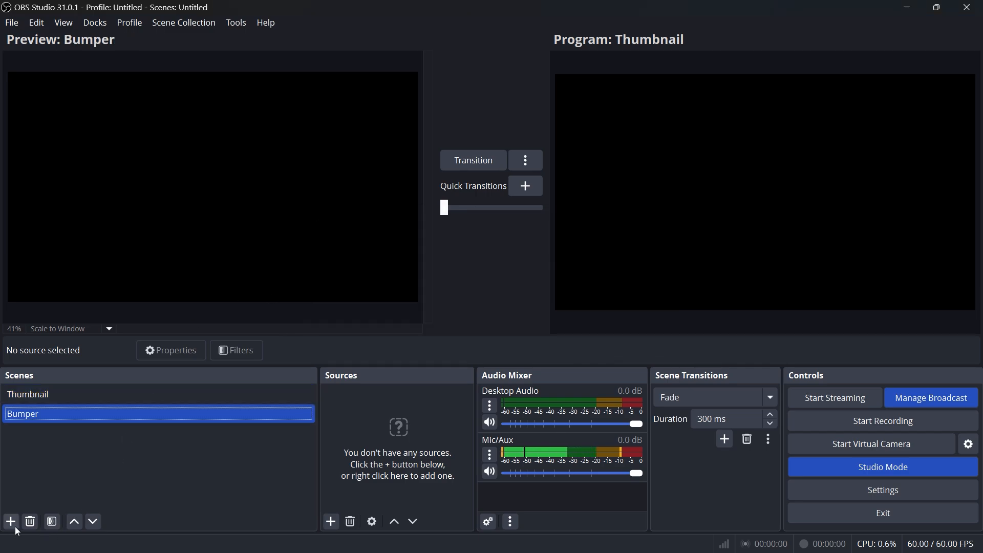
click(11, 521)
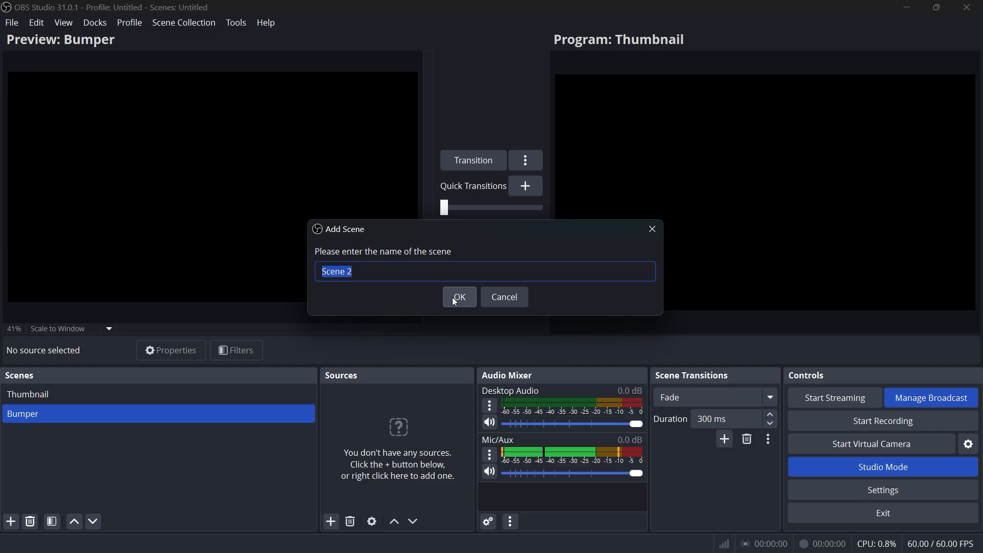
text(ZO)
click(454, 298)
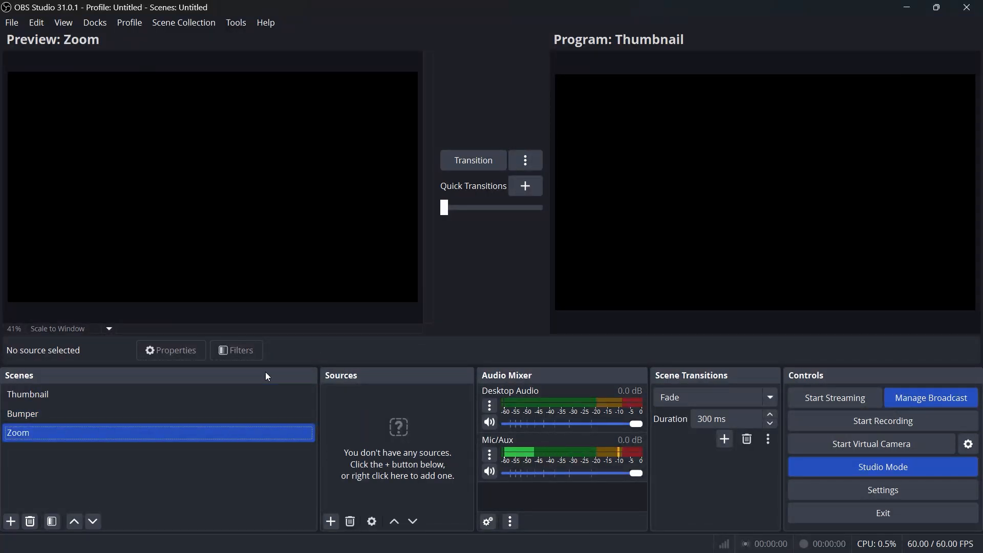
Add a new image source to the Thumbnail scene, using Thumbnail (1).png from the Pictures folder
drag(37, 432, 52, 417)
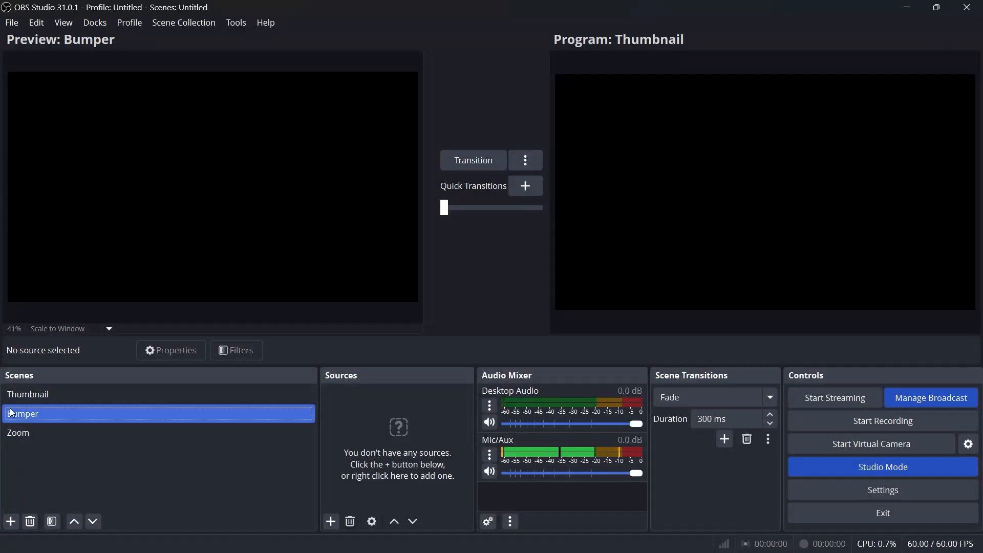
click(36, 394)
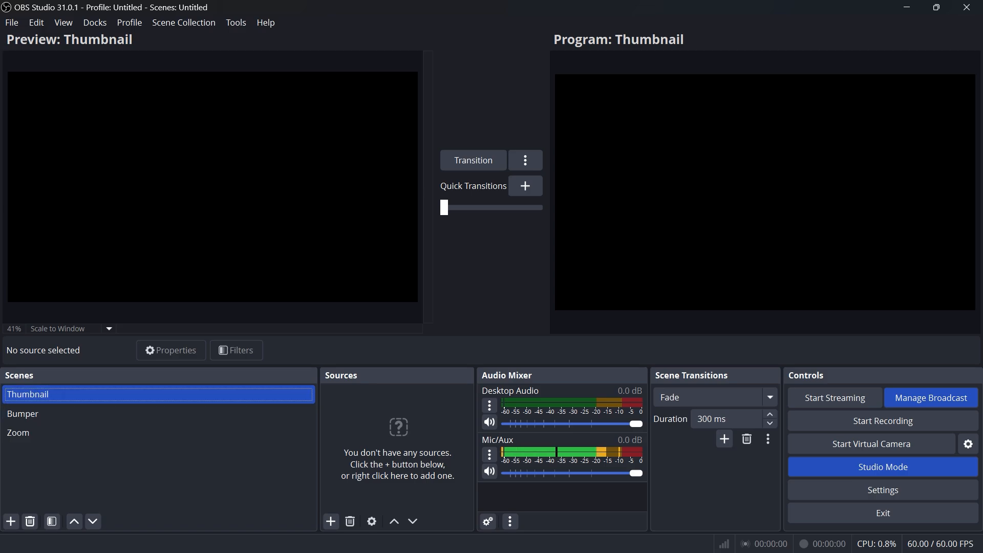
click(330, 520)
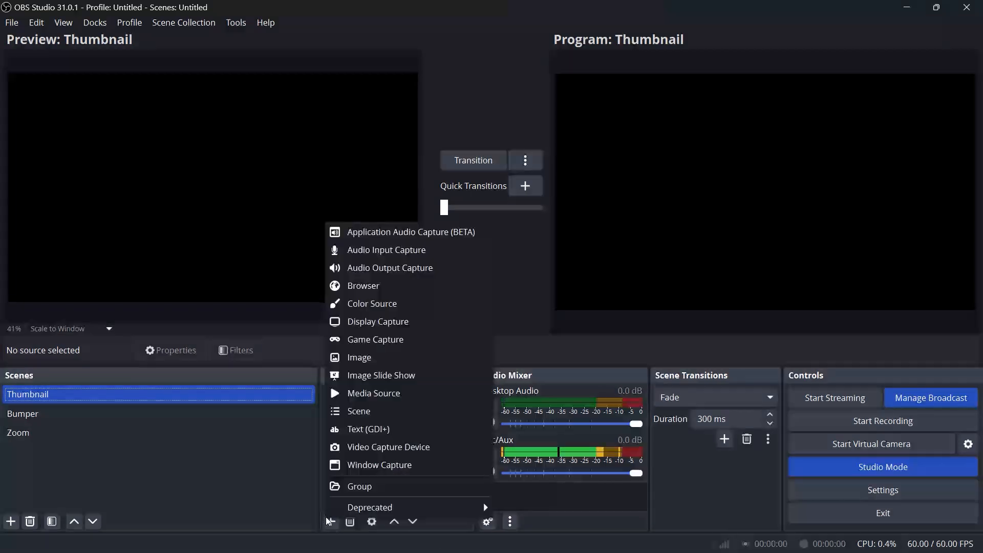
click(353, 357)
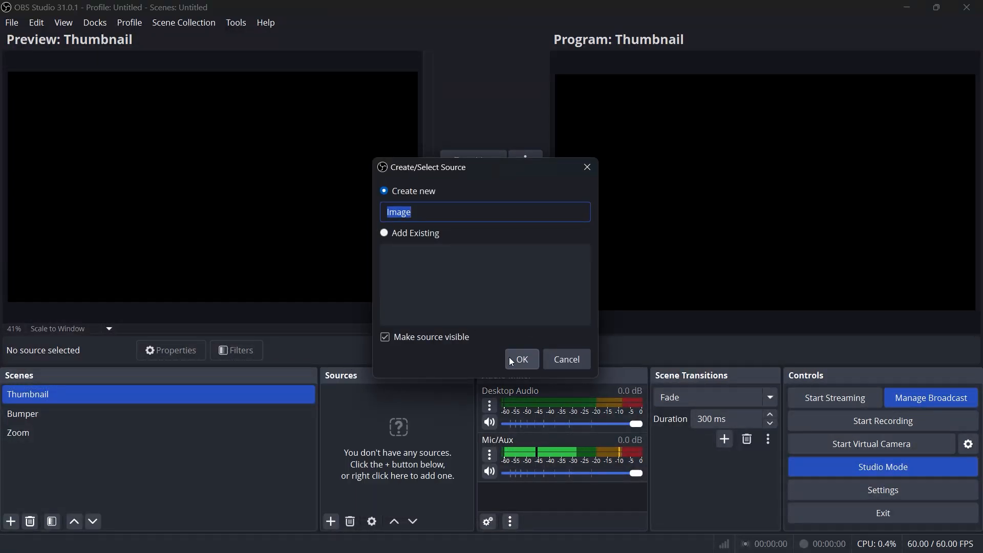
click(515, 358)
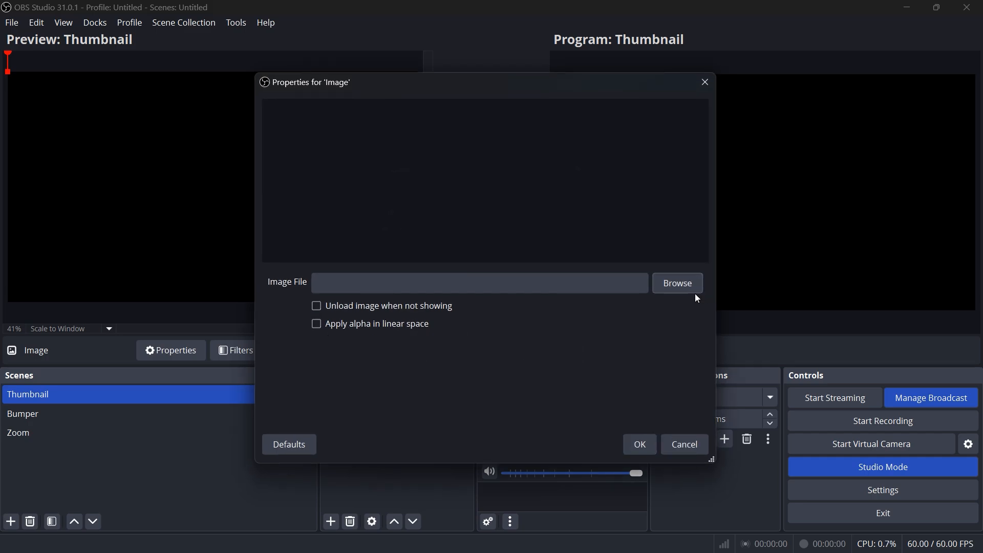
click(678, 284)
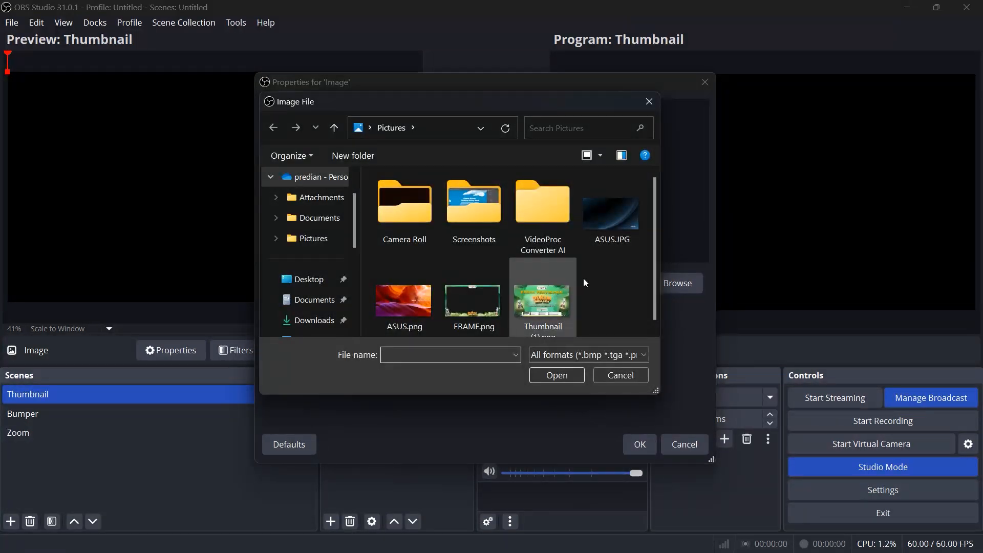
click(564, 286)
click(555, 375)
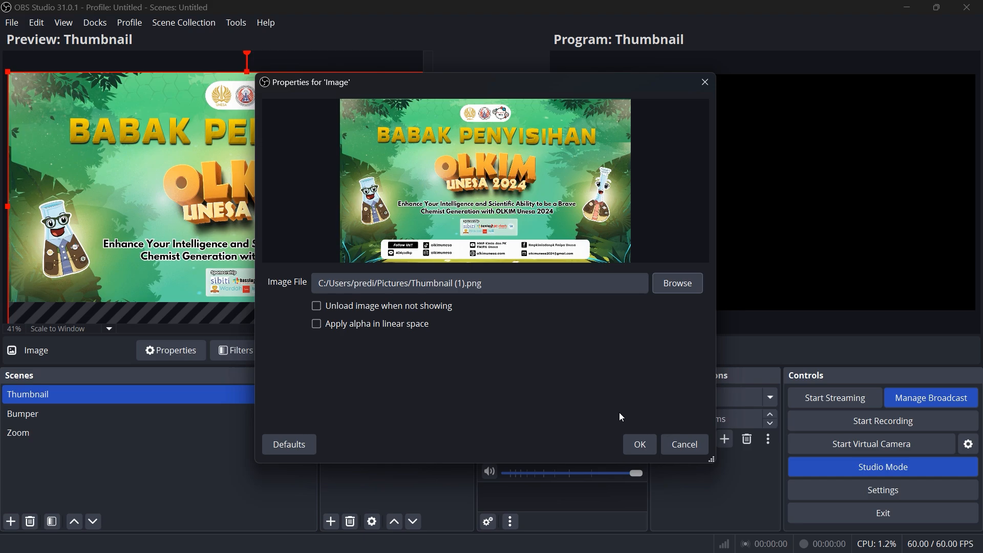
click(640, 446)
Fit the thumbnail image to the screen in the preview
drag(62, 204, 91, 204)
right_click(223, 180)
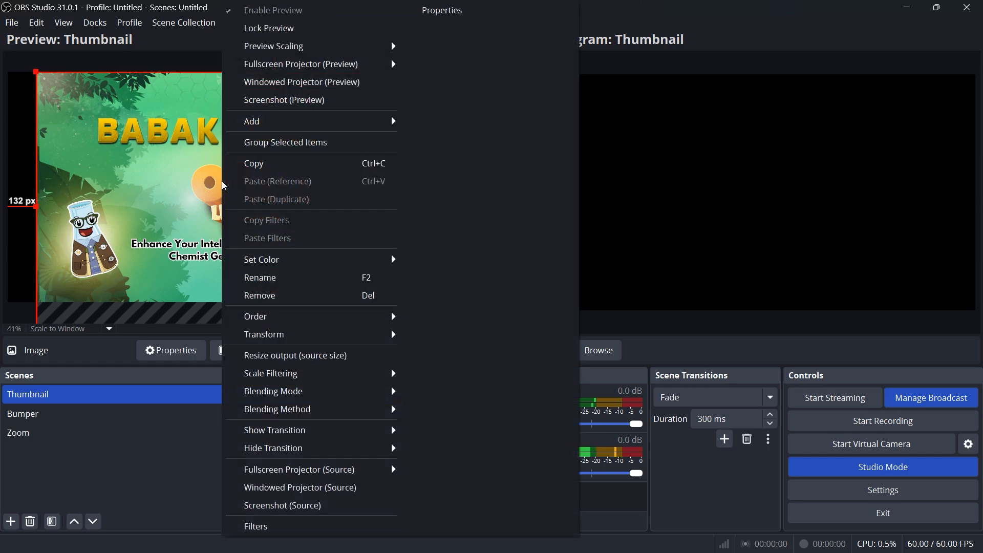
mouse_move(323, 340)
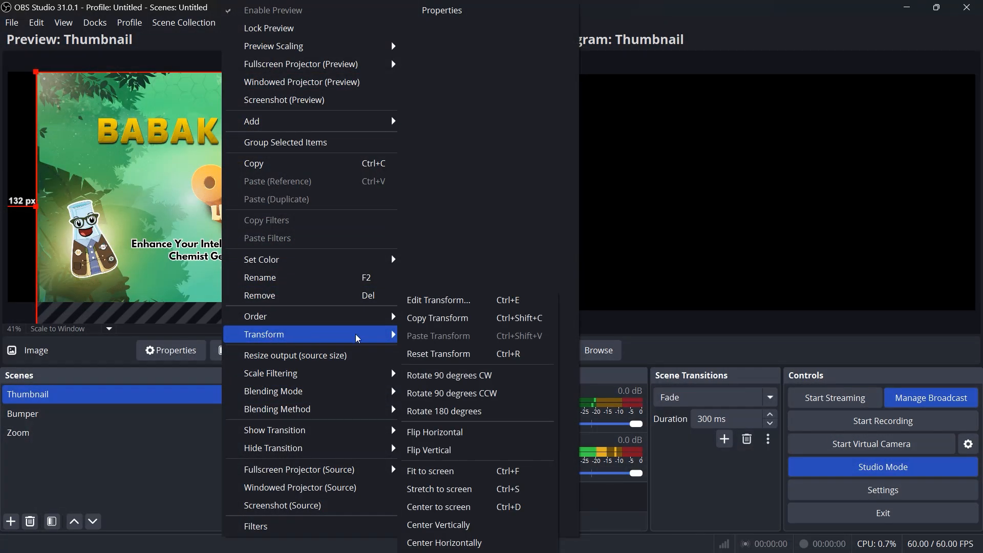
right_click(146, 210)
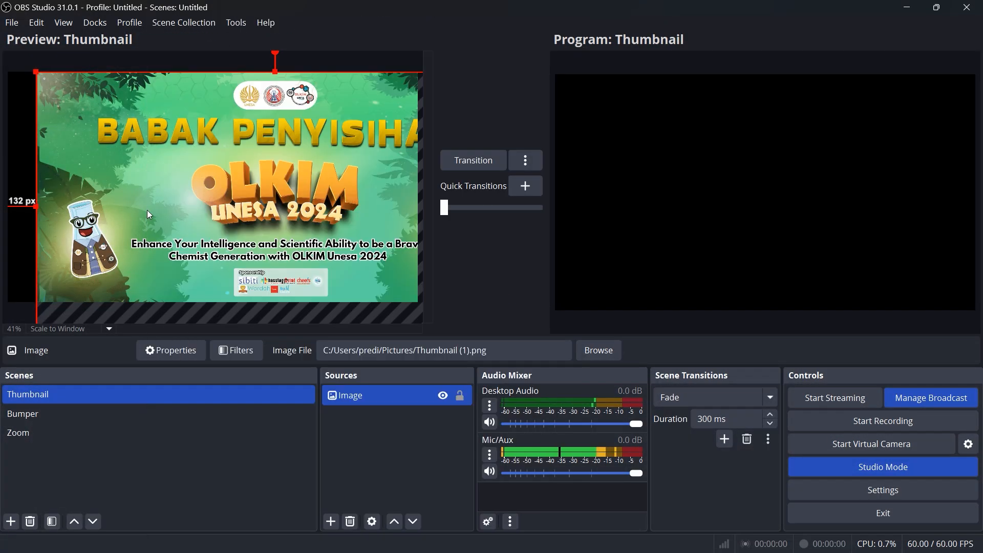
right_click(146, 210)
mouse_move(248, 334)
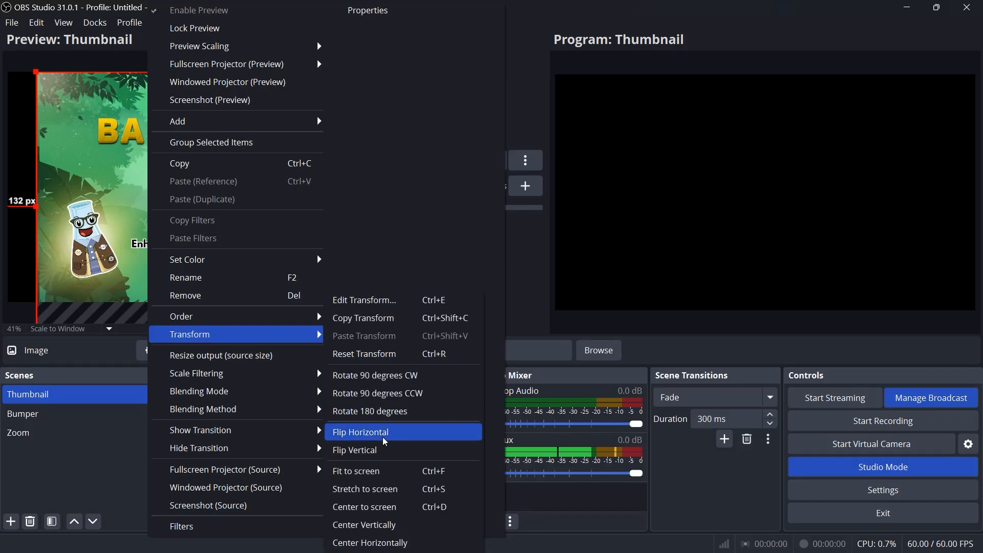
click(389, 471)
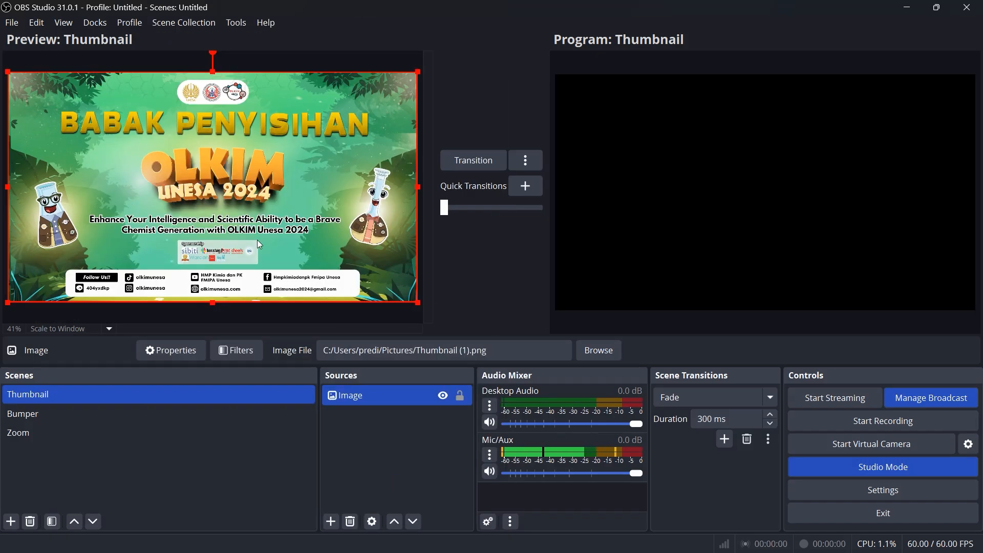
Add a new media source to the Bumper scene and load BUMPER OLKIM UNESA 2024.mp4 from the Videos folder
click(195, 430)
click(188, 397)
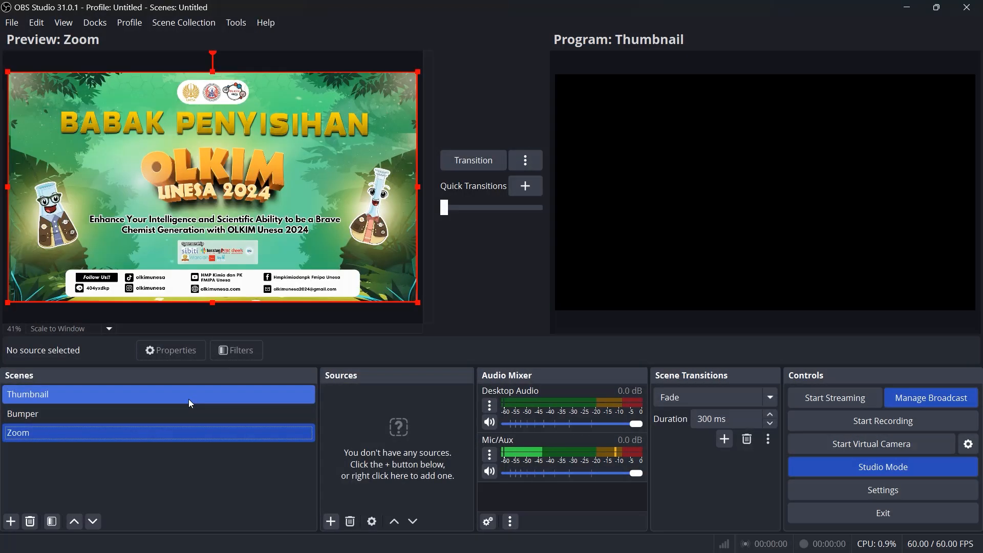
click(128, 412)
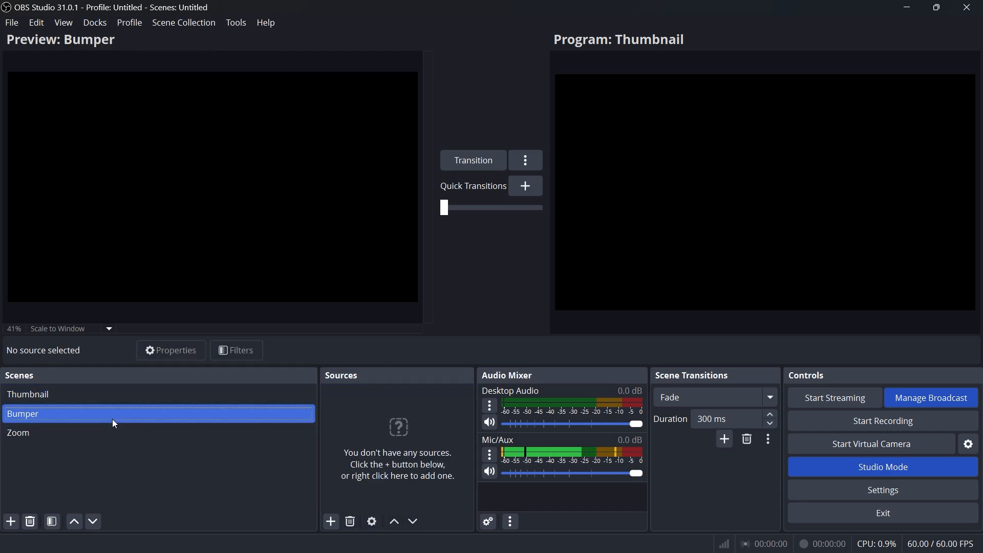
click(330, 522)
click(377, 397)
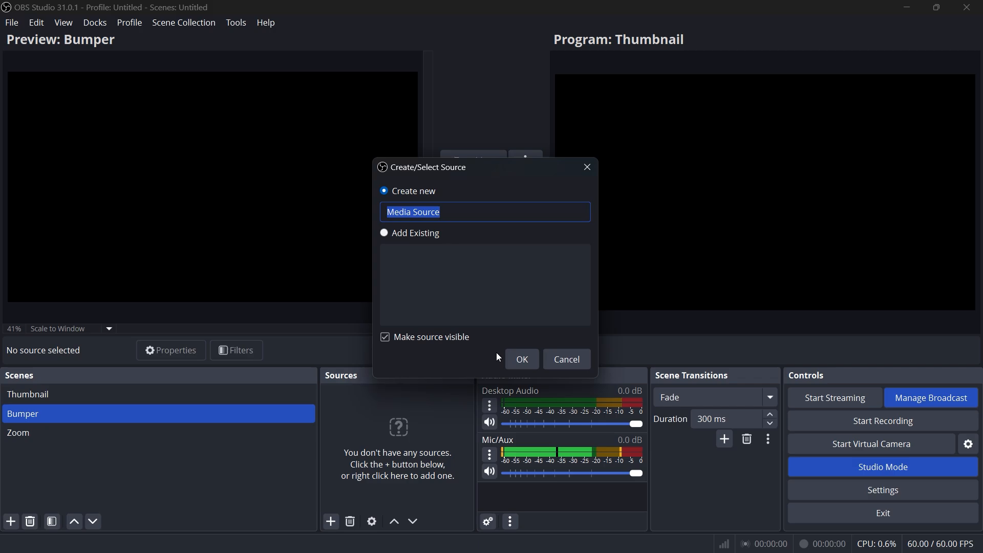
click(509, 358)
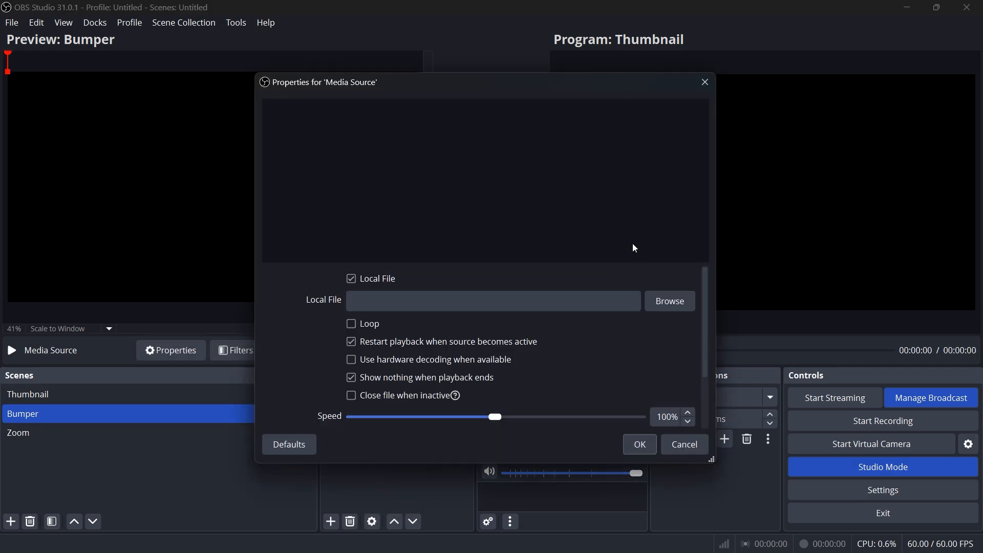
click(666, 306)
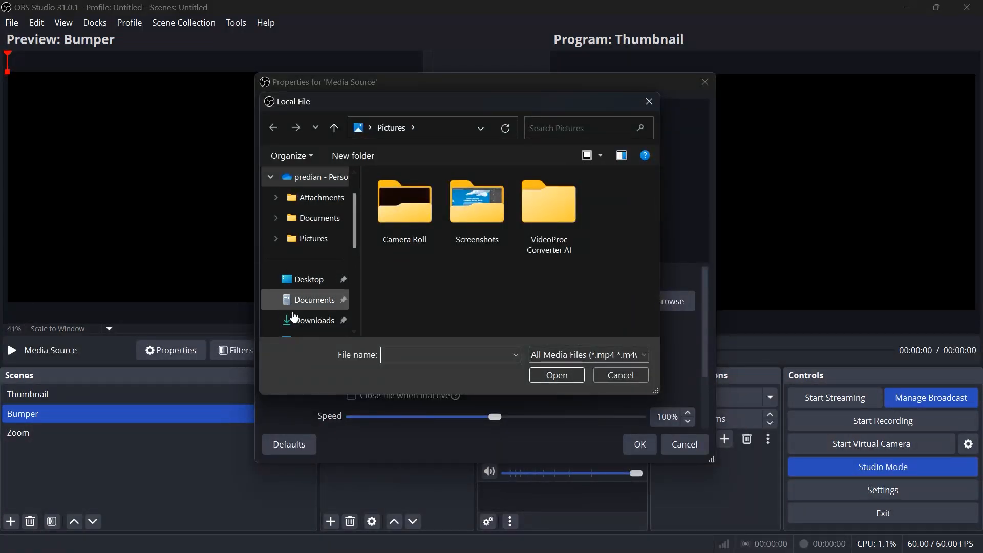
scroll(302, 307, down, 3)
click(307, 259)
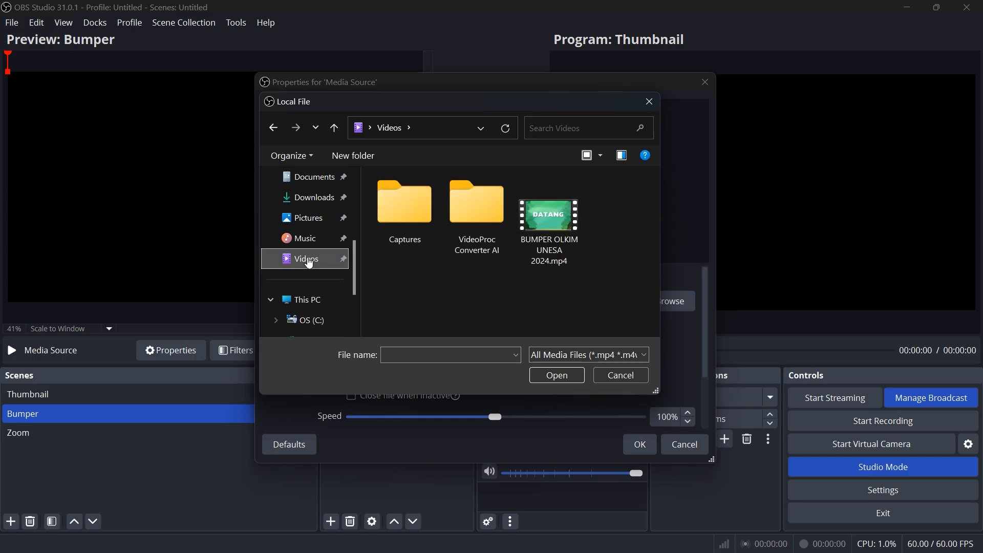
click(579, 229)
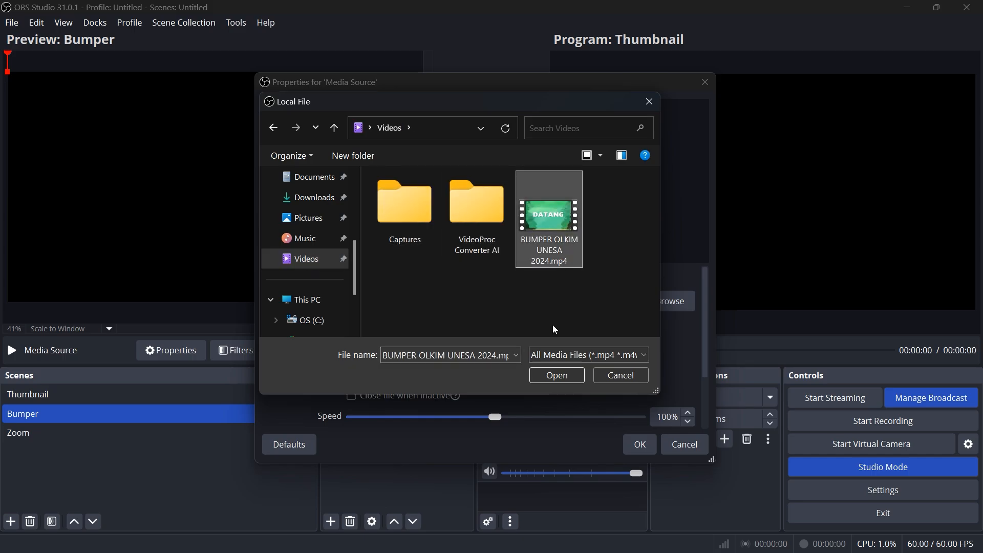
click(551, 381)
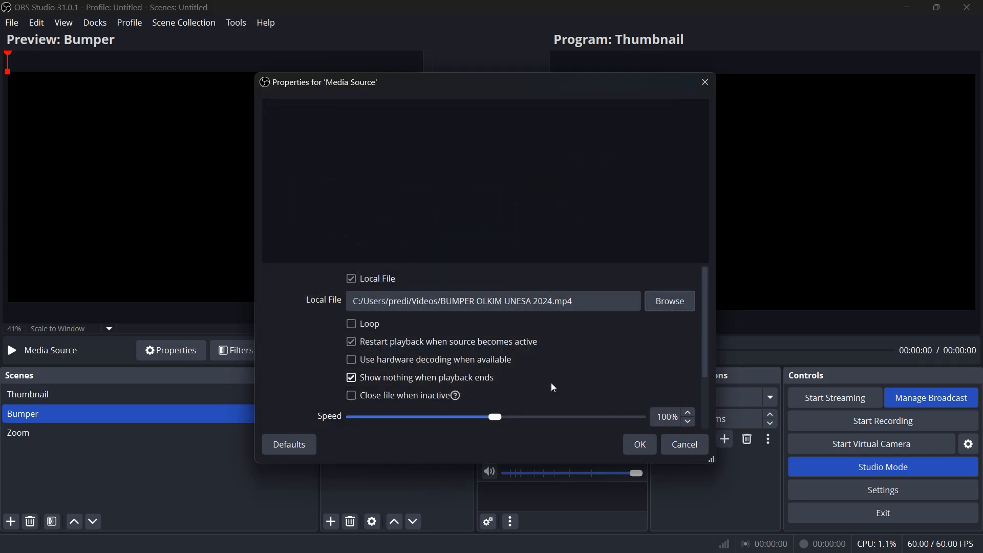
Turn on looping for the bumper video and accept the media source's properties
click(351, 323)
scroll(630, 361, down, 3)
click(640, 445)
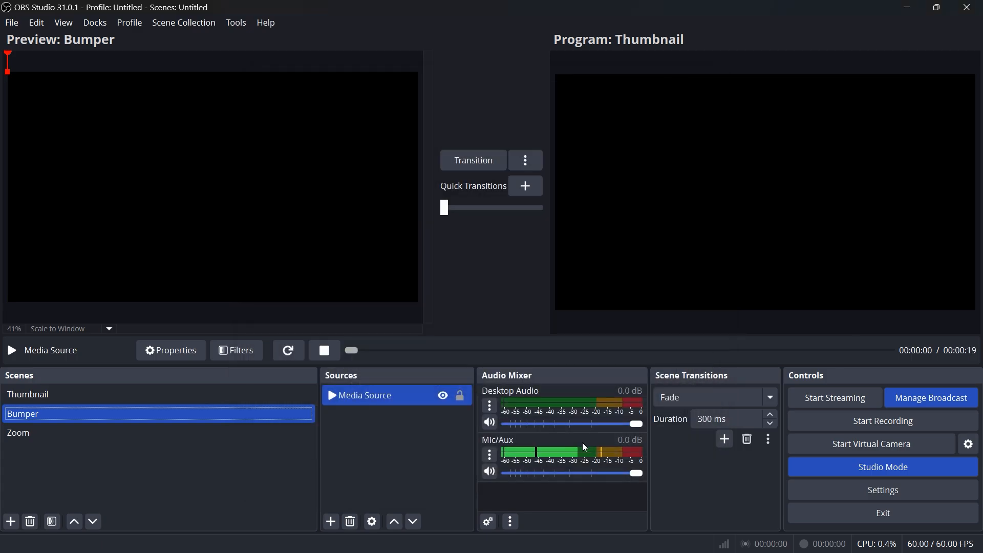
Preview the Thumbnail and Bumper scenes, ending with the empty Zoom scene selected for editing
click(105, 395)
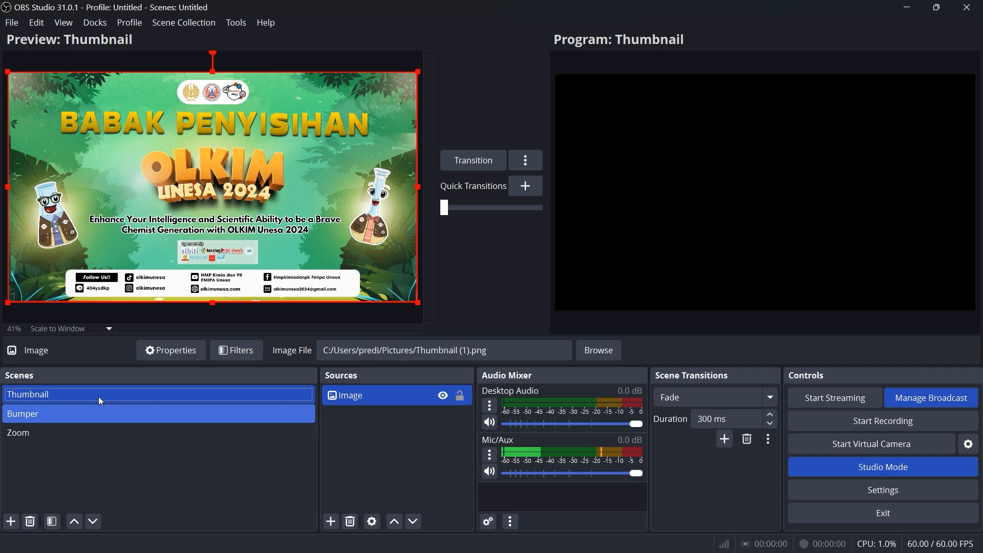
click(60, 419)
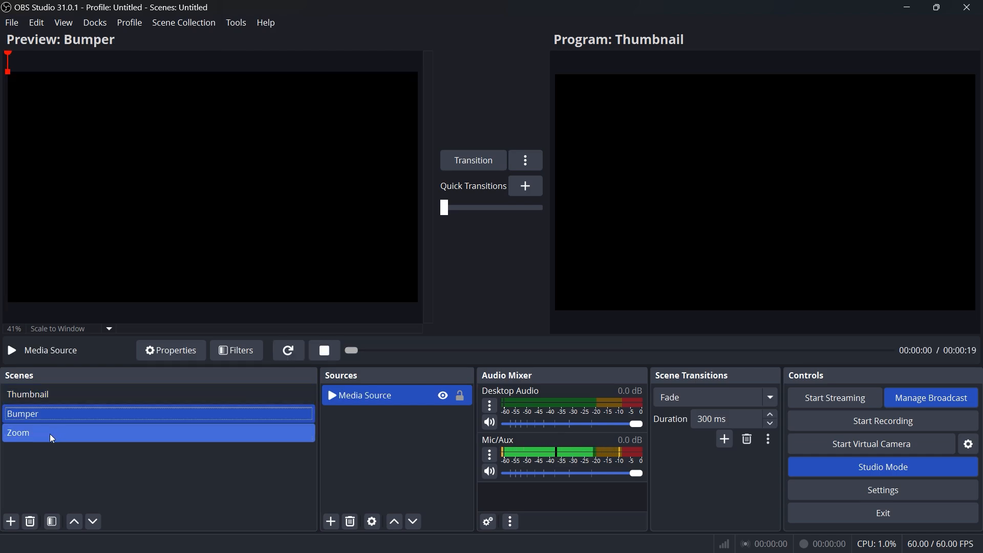
click(50, 435)
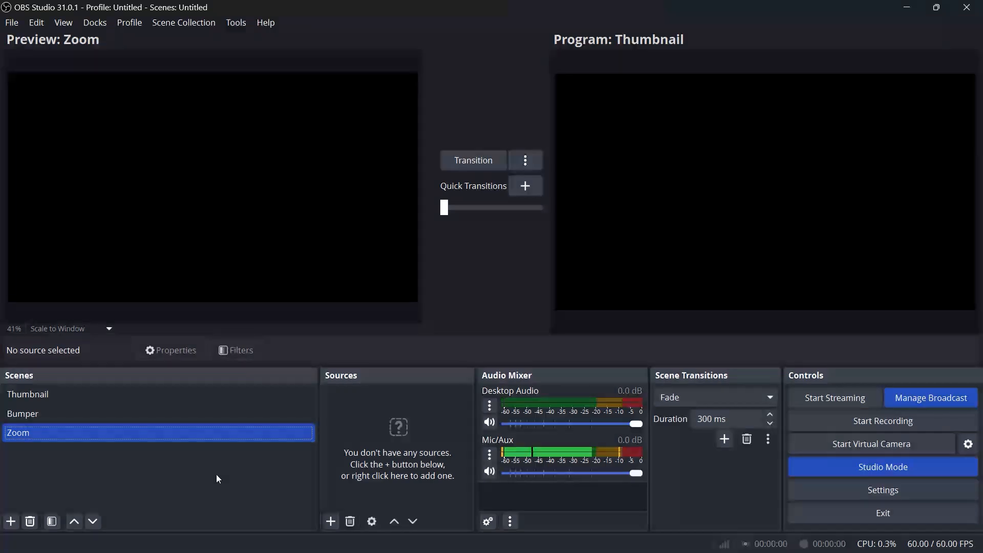
Switch to Zoom Workplace and start a new meeting with computer audio in a maximized window
key(alt+Tab)
key(super)
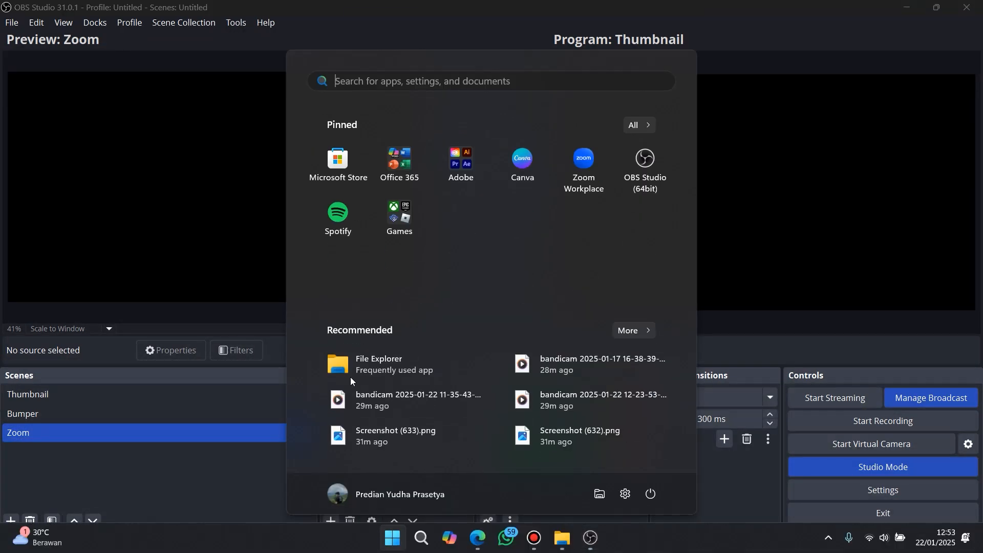
click(589, 169)
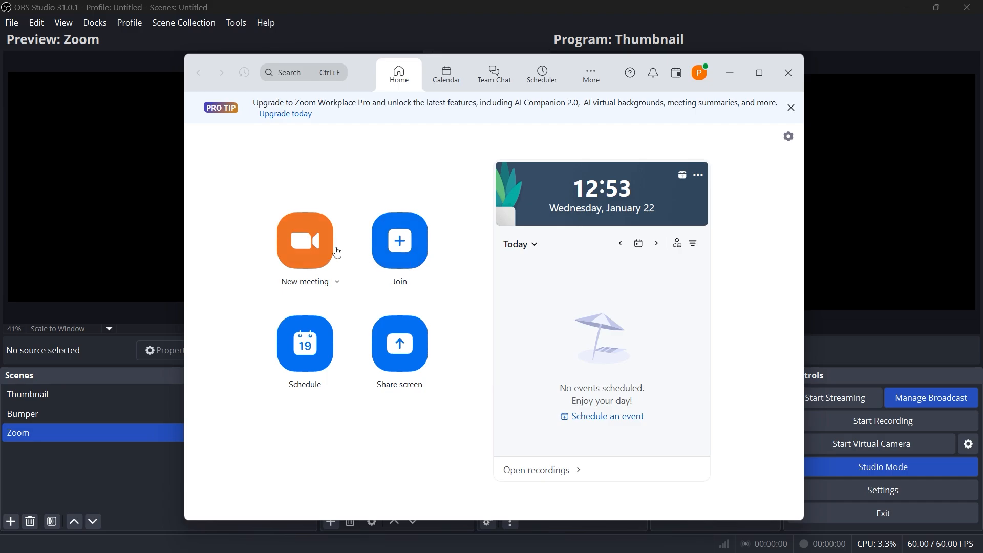
click(306, 246)
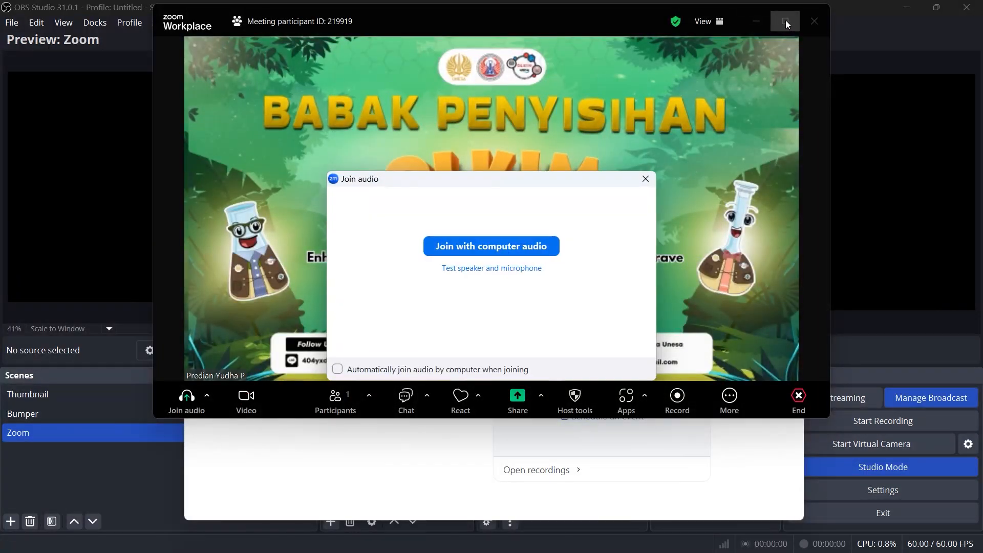
click(453, 257)
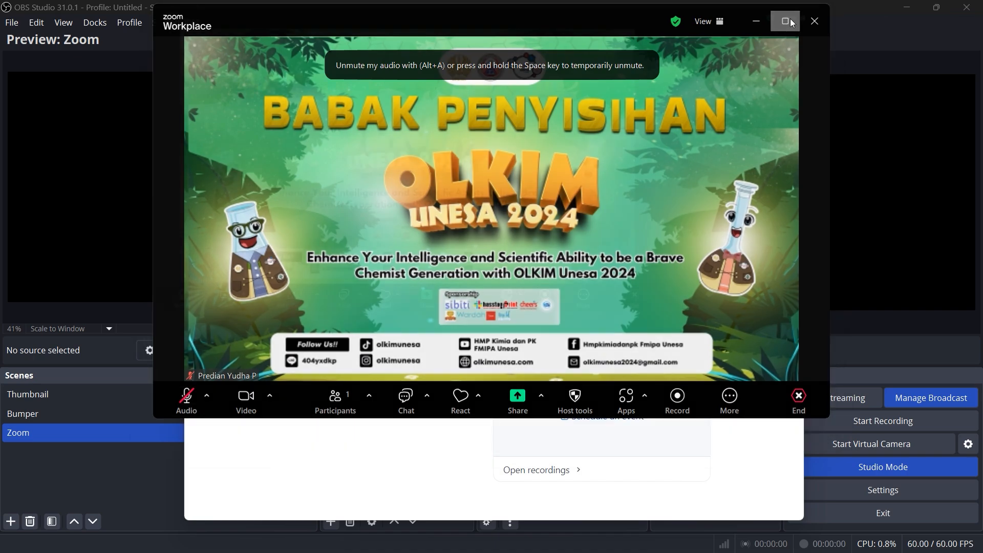
click(789, 20)
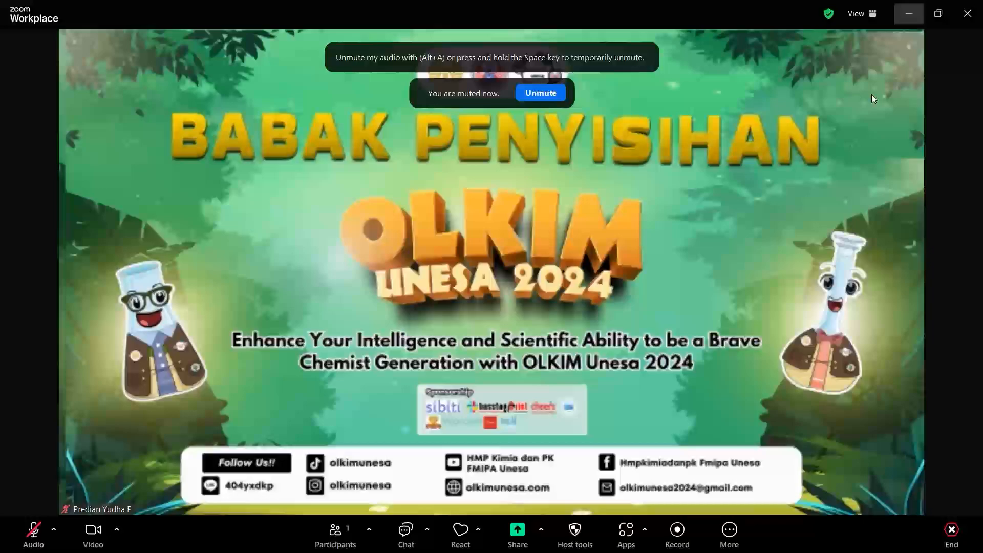
Switch back to OBS Studio and add a new window capture source to the Zoom scene, capturing [Zoom.exe]: Zoom Meeting
mouse_move(577, 550)
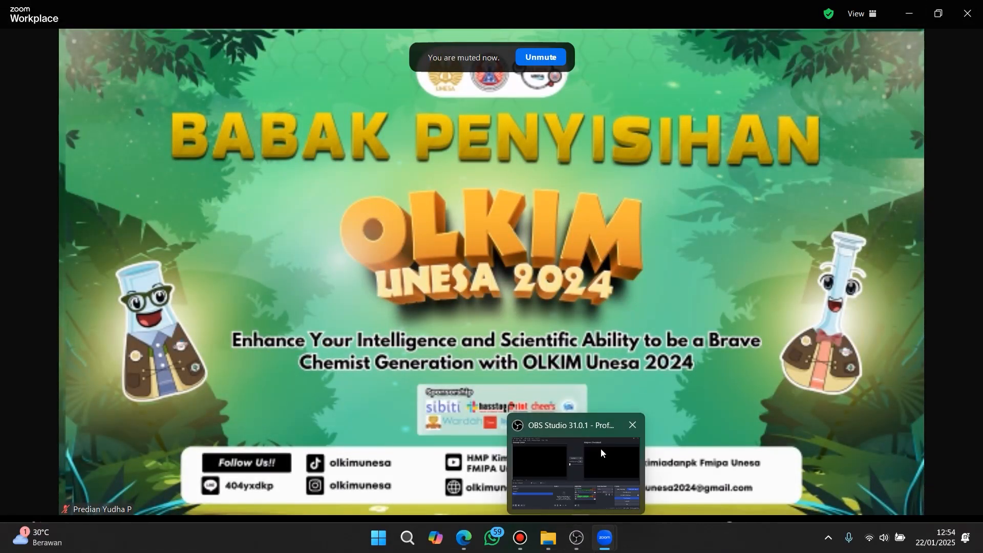
click(600, 447)
click(331, 521)
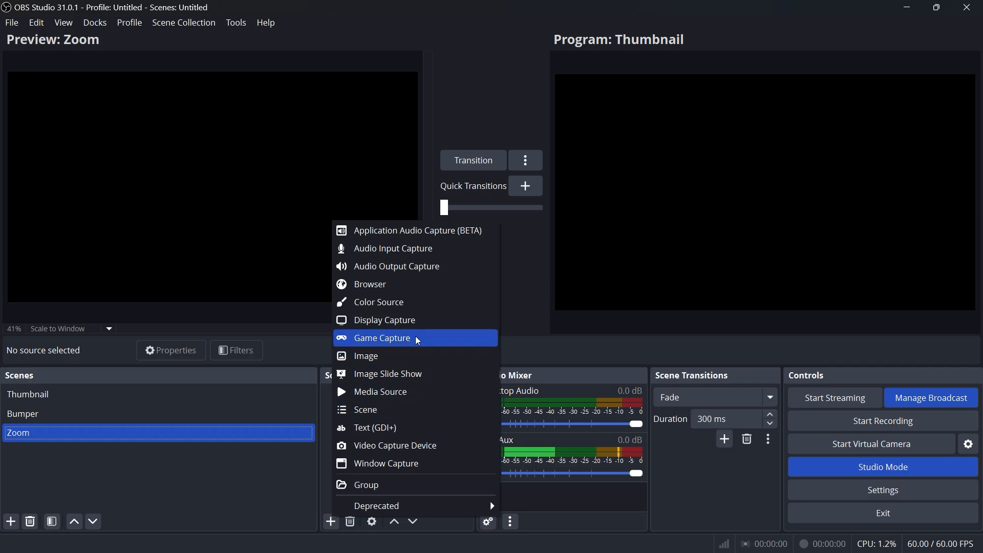
click(410, 464)
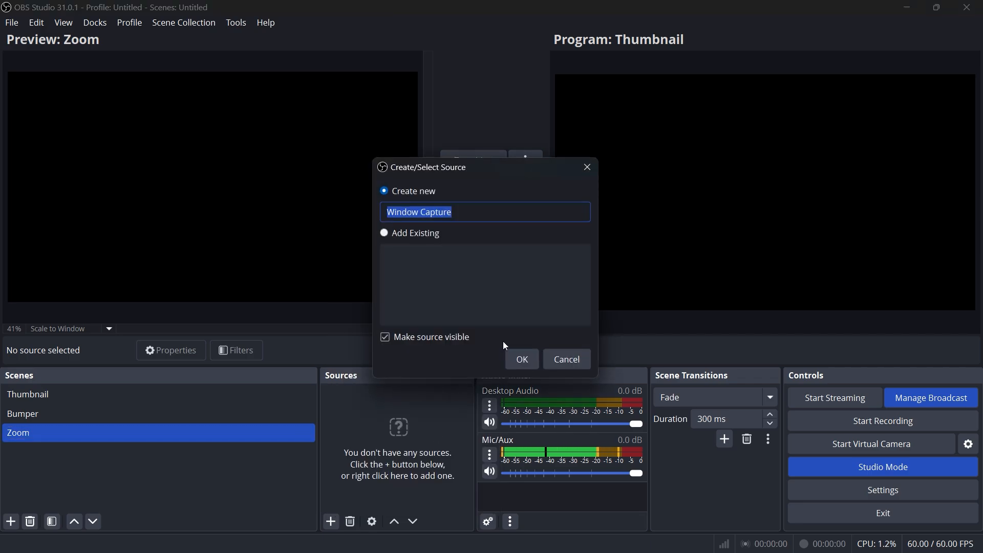
click(518, 358)
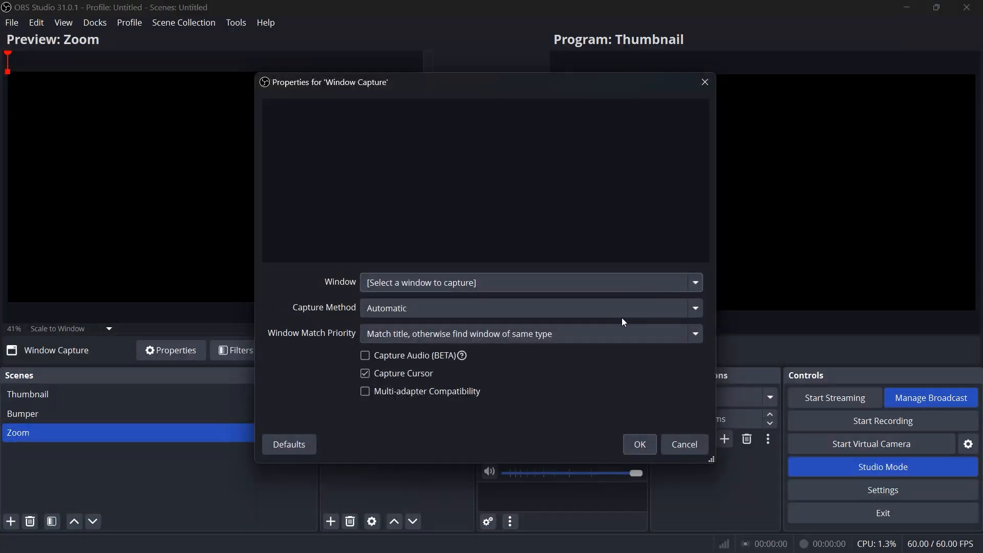
click(560, 287)
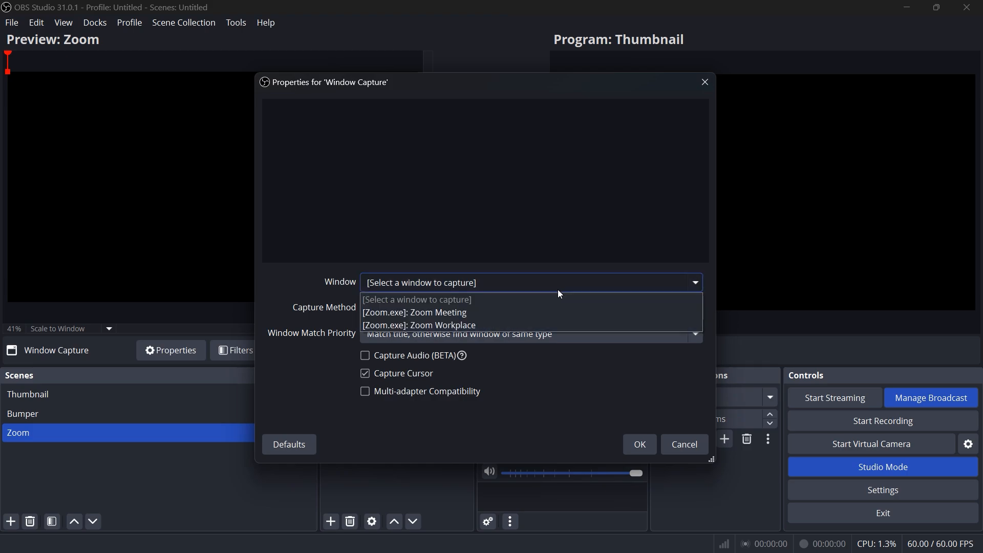
click(480, 315)
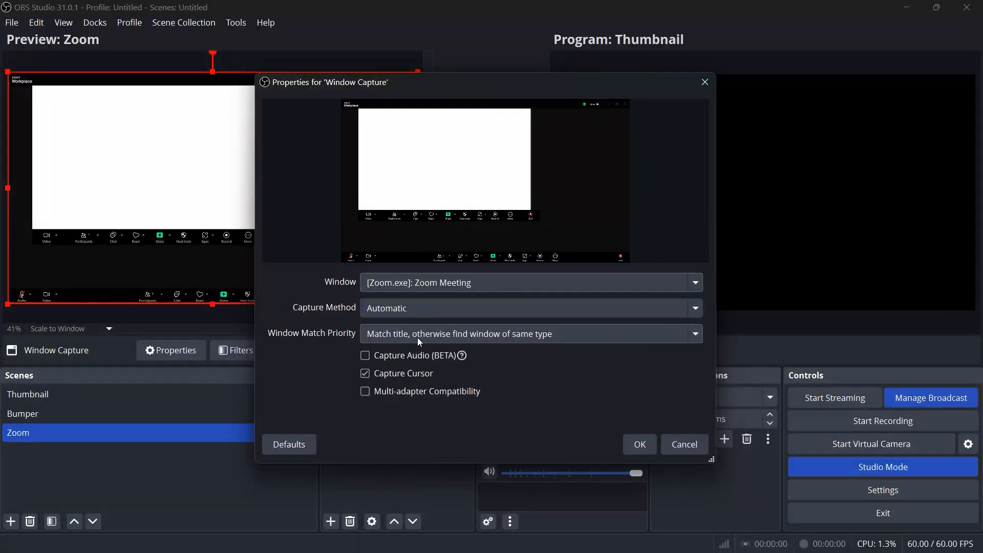
Set the window capture's method to Windows 10 (1903 and up), turn off Capture Cursor and accept the properties
click(425, 316)
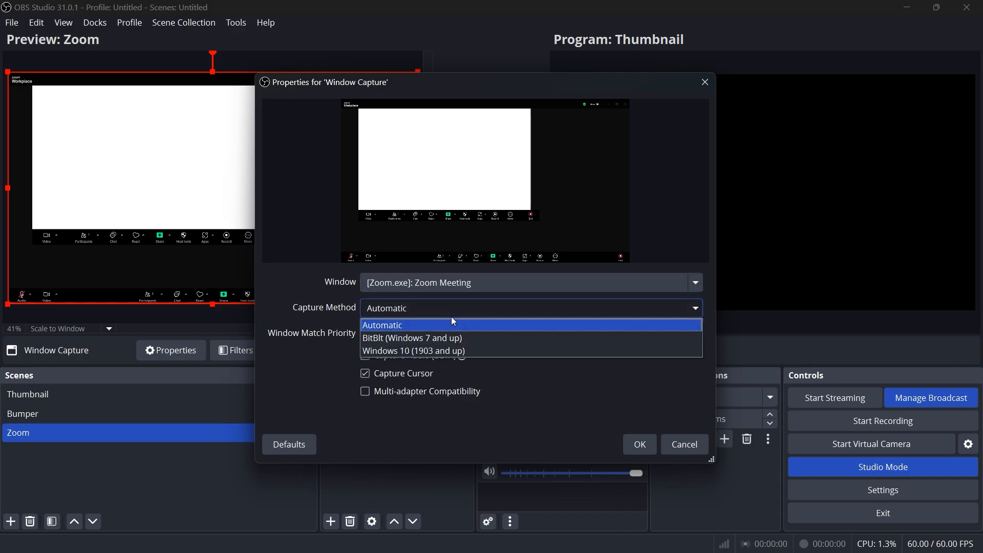
click(450, 352)
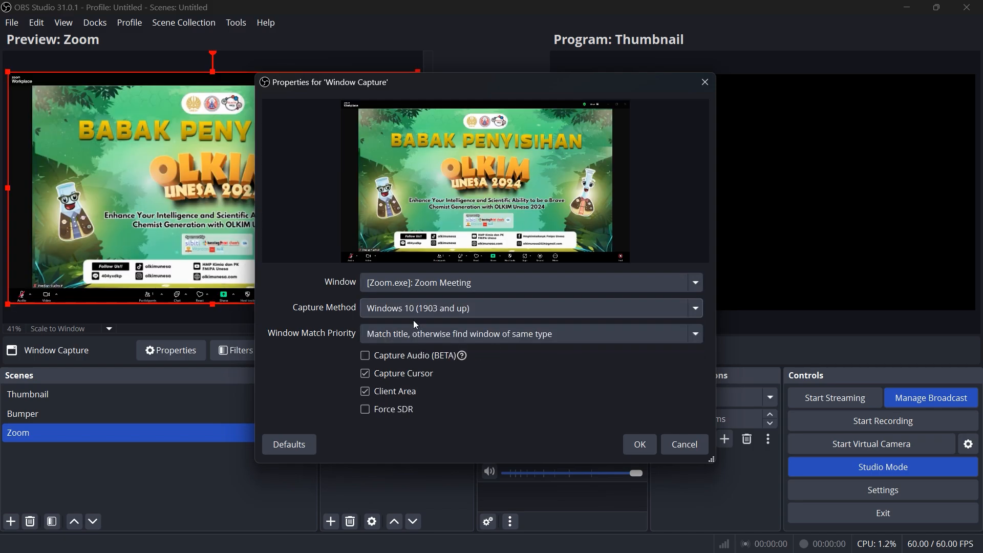
click(365, 374)
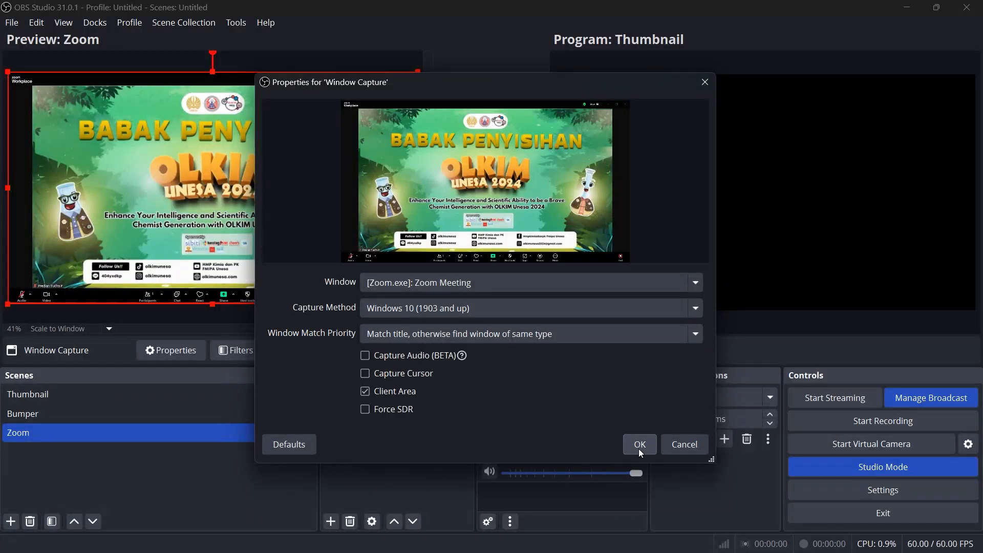
click(640, 450)
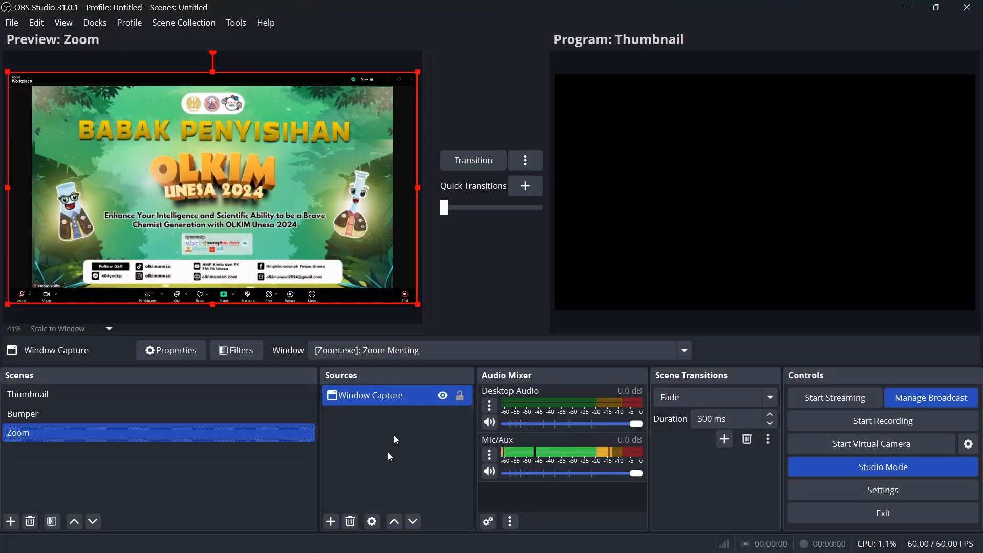
click(354, 478)
click(216, 174)
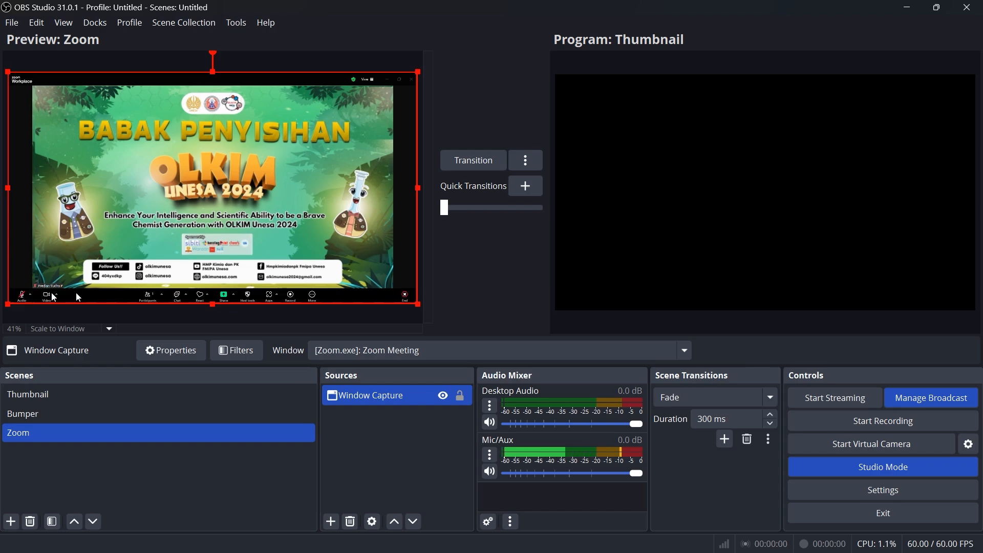
Add a new image source using FRAME.png from the Pictures folder above the Zoom scene's window capture
click(331, 521)
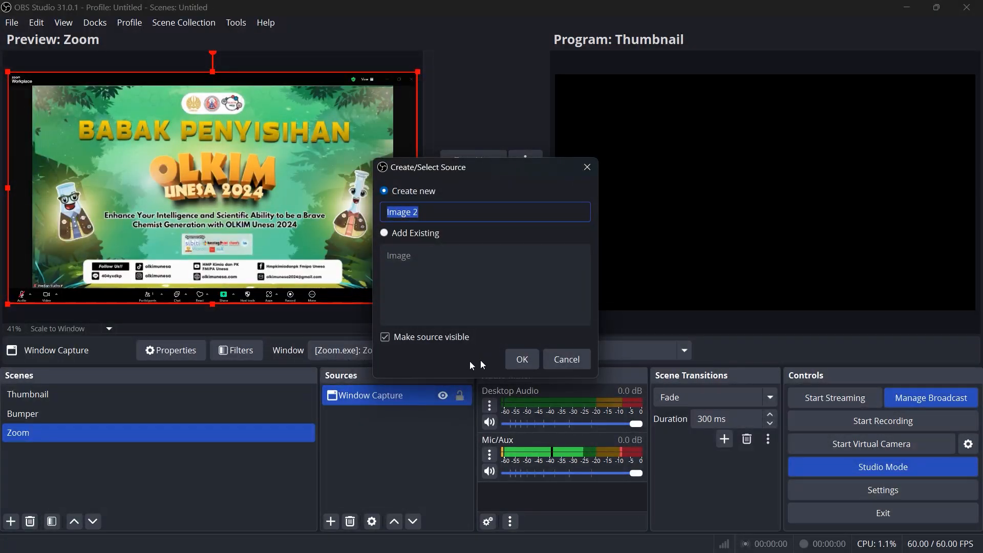
click(524, 352)
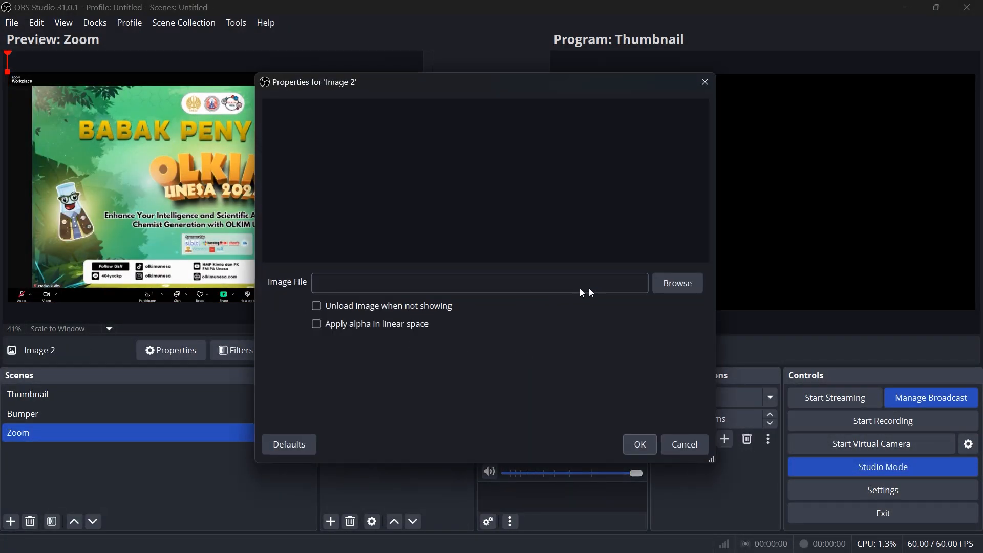
click(656, 281)
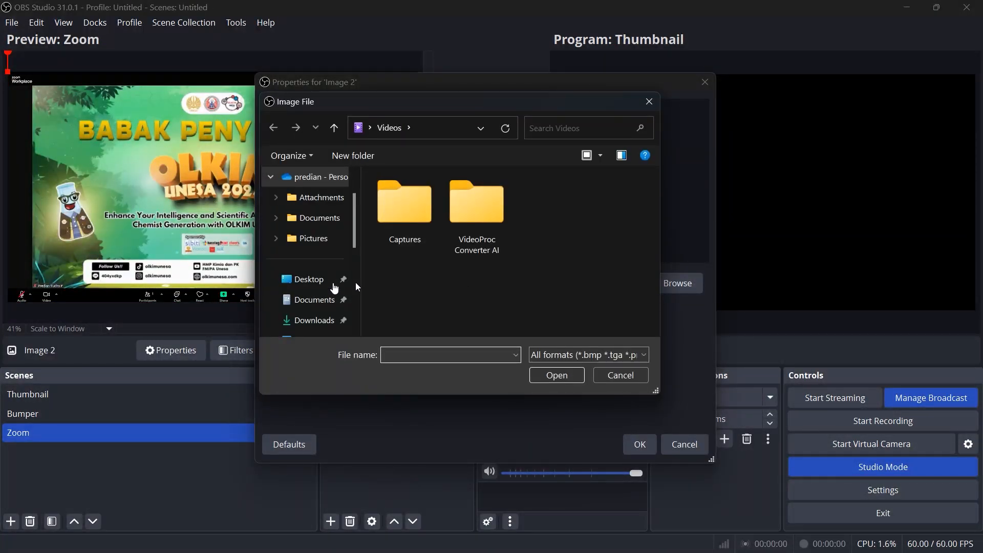
scroll(309, 328, down, 1)
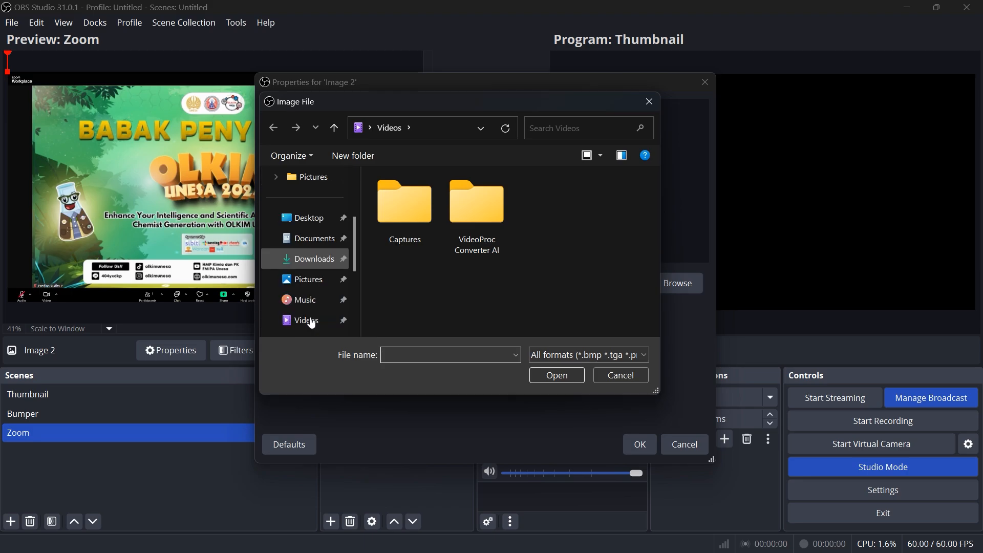
click(310, 279)
click(461, 312)
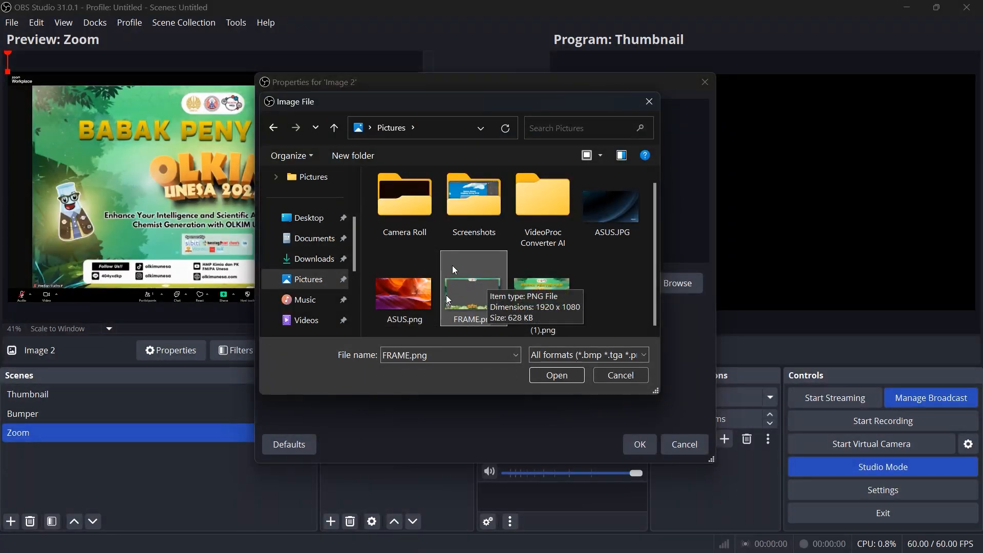
click(540, 374)
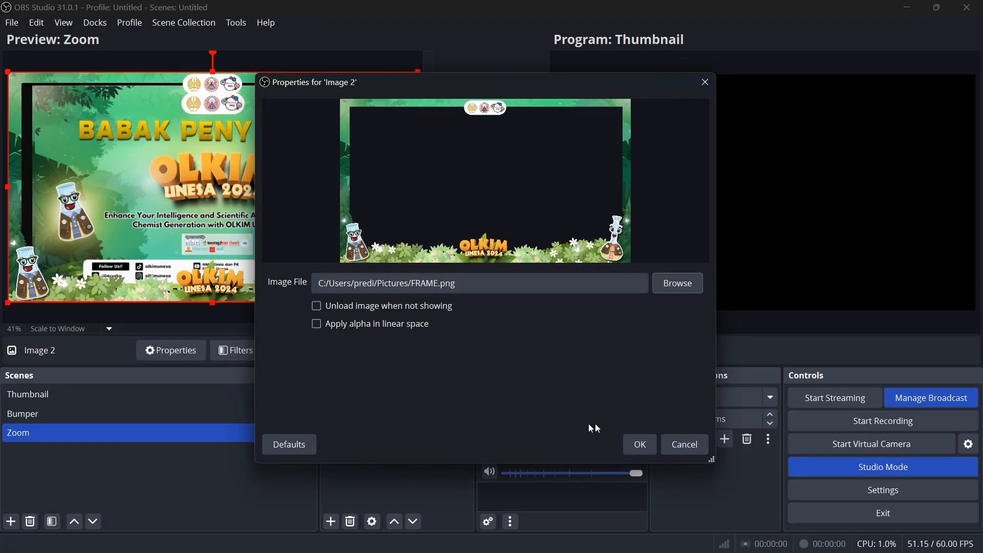
click(638, 445)
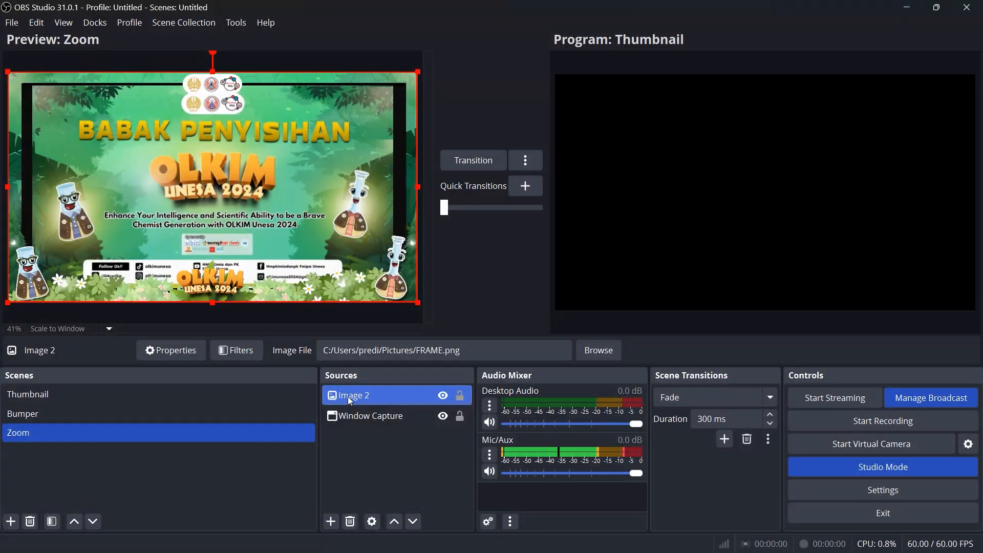
mouse_move(348, 401)
mouse_down()
mouse_move(348, 435)
mouse_move(356, 391)
mouse_move(340, 385)
mouse_up()
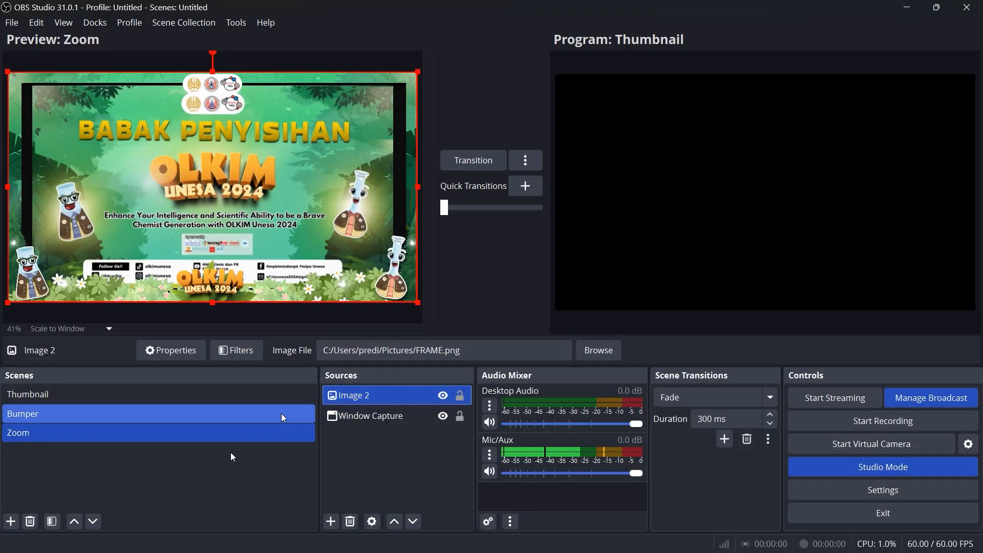
click(372, 467)
Add a new scene named Sponsor and place it below the Zoom scene
click(32, 406)
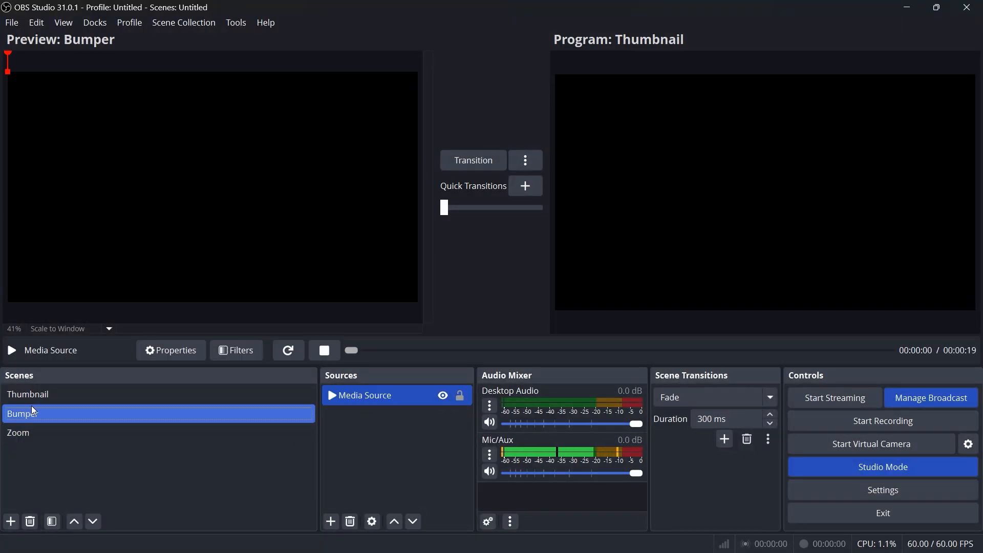
click(37, 395)
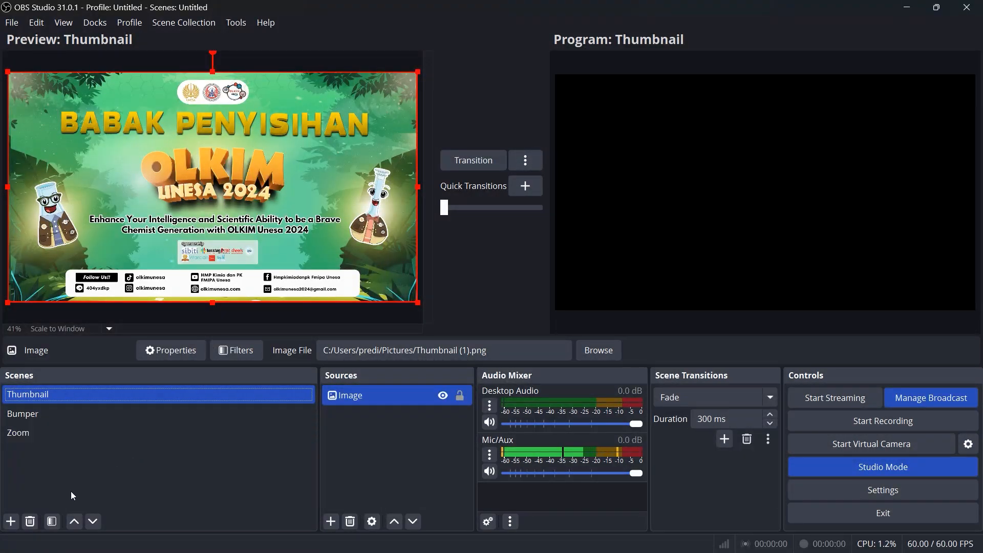
click(11, 521)
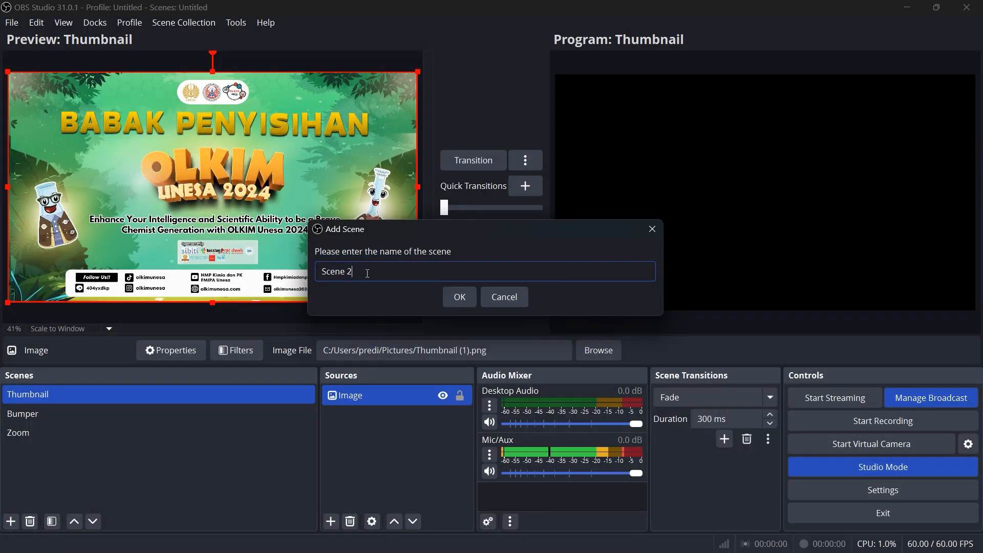
key(ctrl+a)
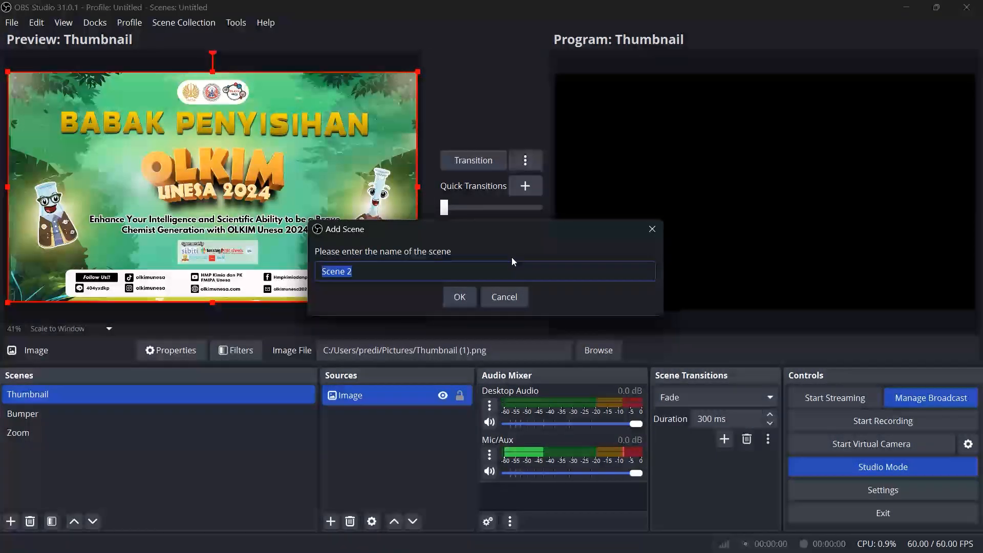
text(S)
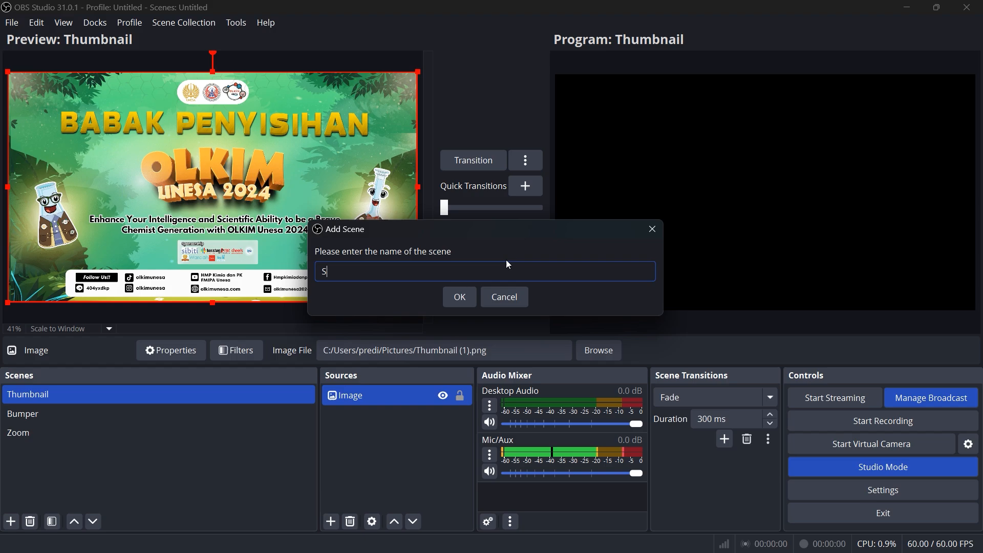
text(ponsor)
click(466, 299)
drag(34, 423, 28, 482)
Check the source types offered for the Sponsor scene and preview the Zoom, Bumper and Thumbnail scenes
click(331, 522)
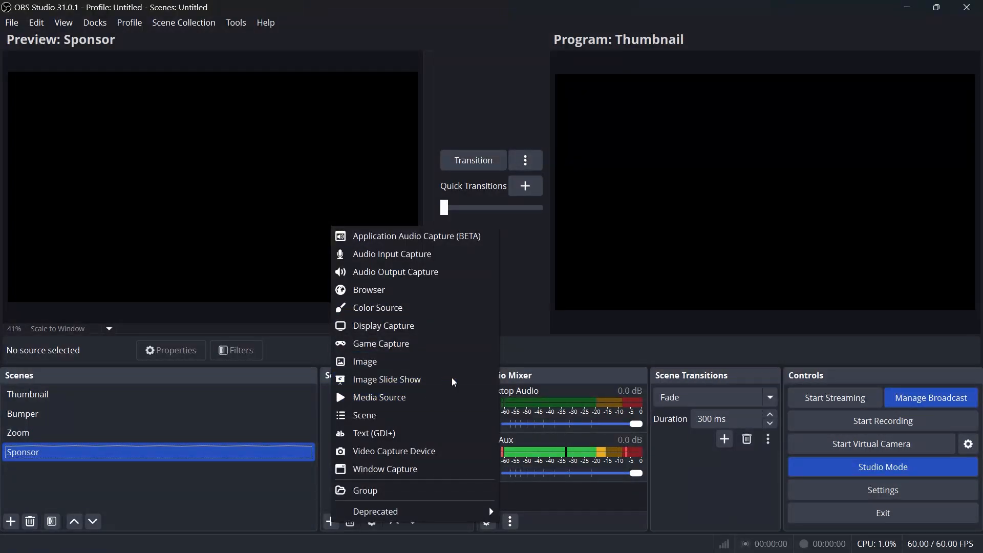
click(36, 432)
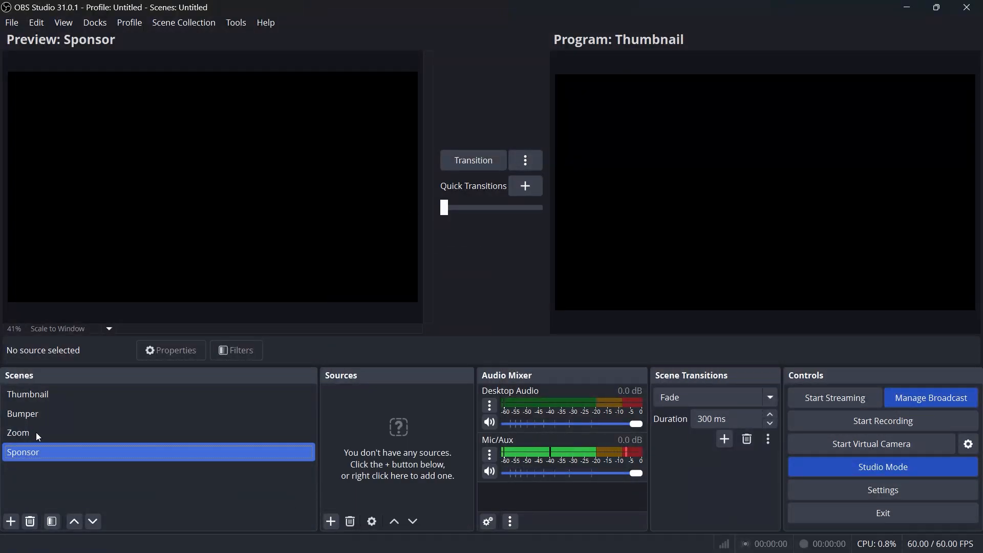
click(36, 433)
click(41, 395)
click(39, 415)
click(58, 395)
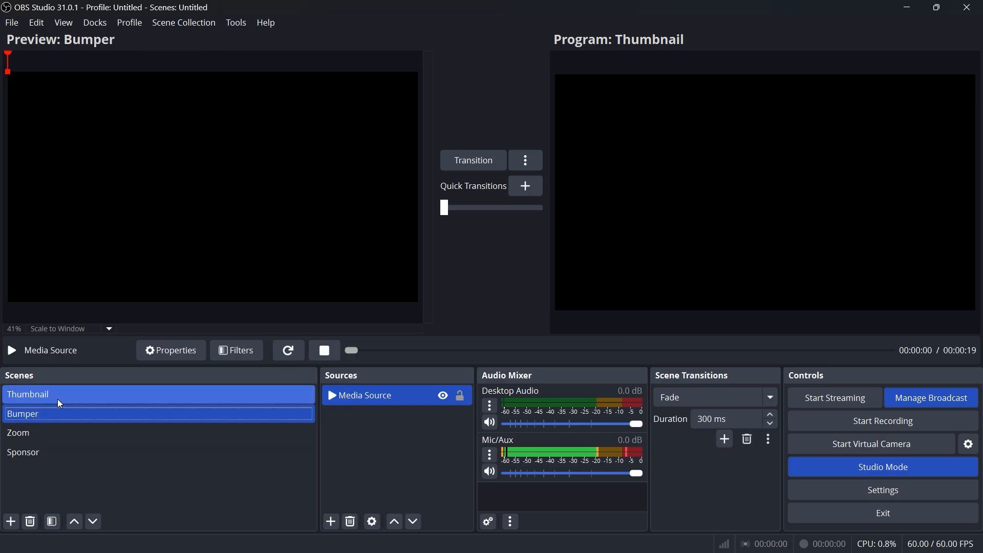
Add a new scene below Sponsor, keeping the suggested name Scene 2
click(56, 434)
click(57, 450)
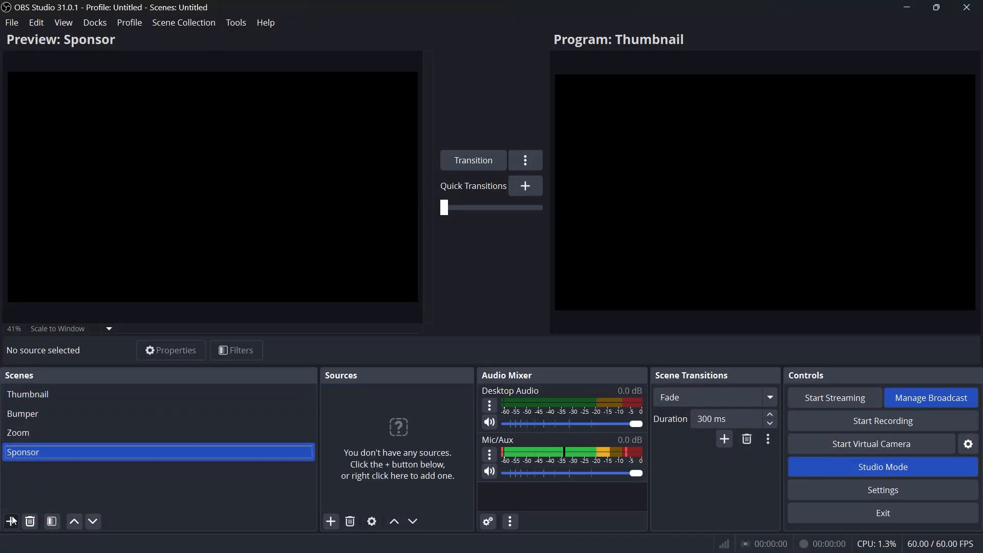
click(12, 521)
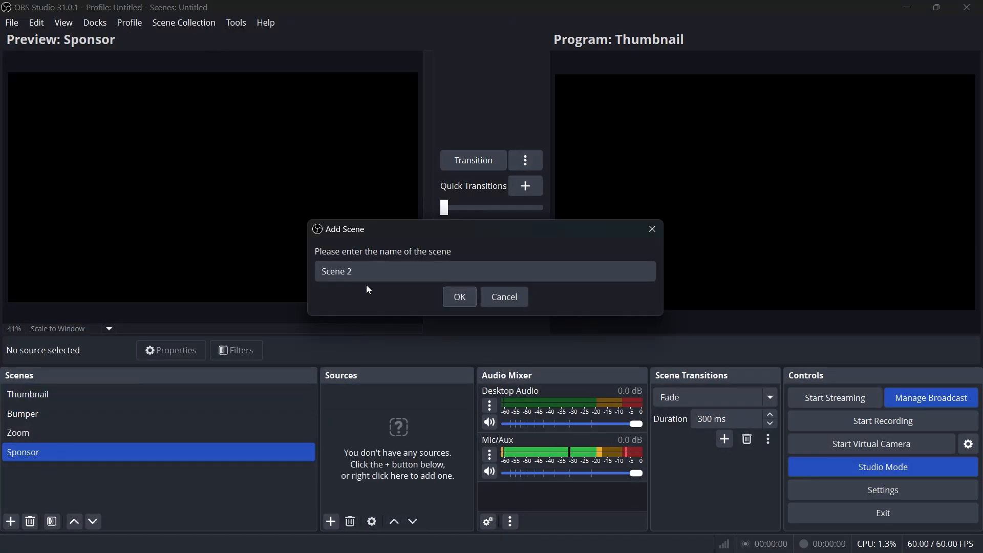
click(451, 300)
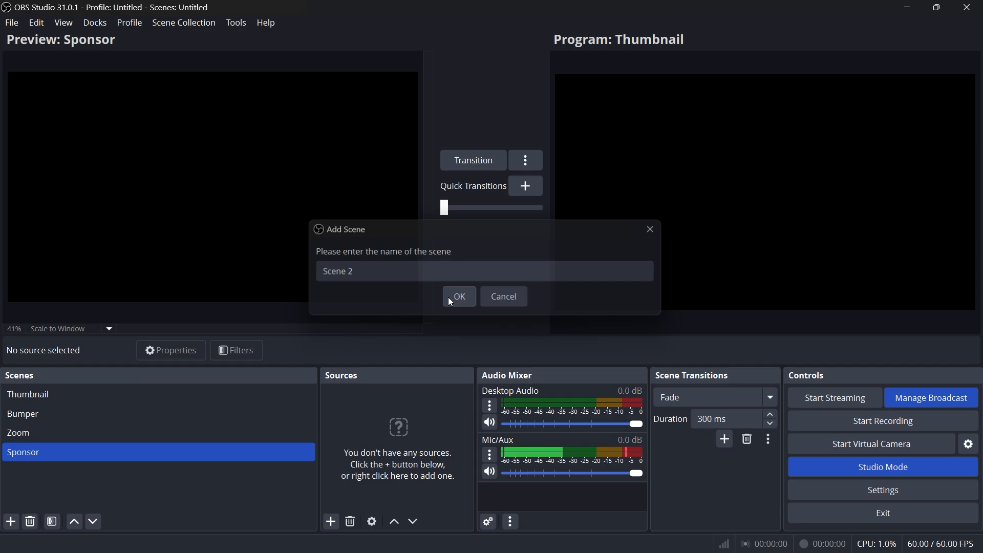
Add a new Video Capture Device source to Scene 2 with USB2.0 HD UVC WebCam as its device
click(332, 521)
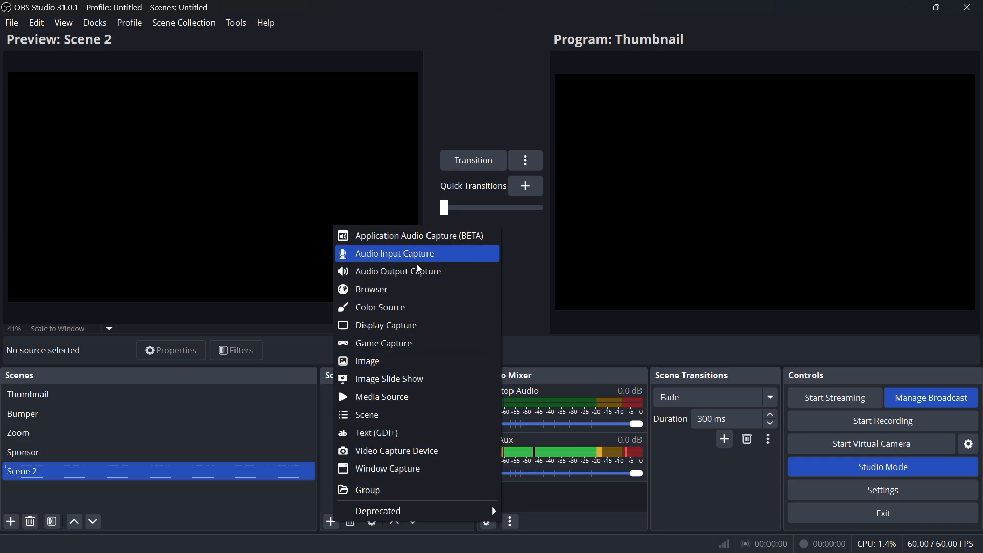
click(421, 452)
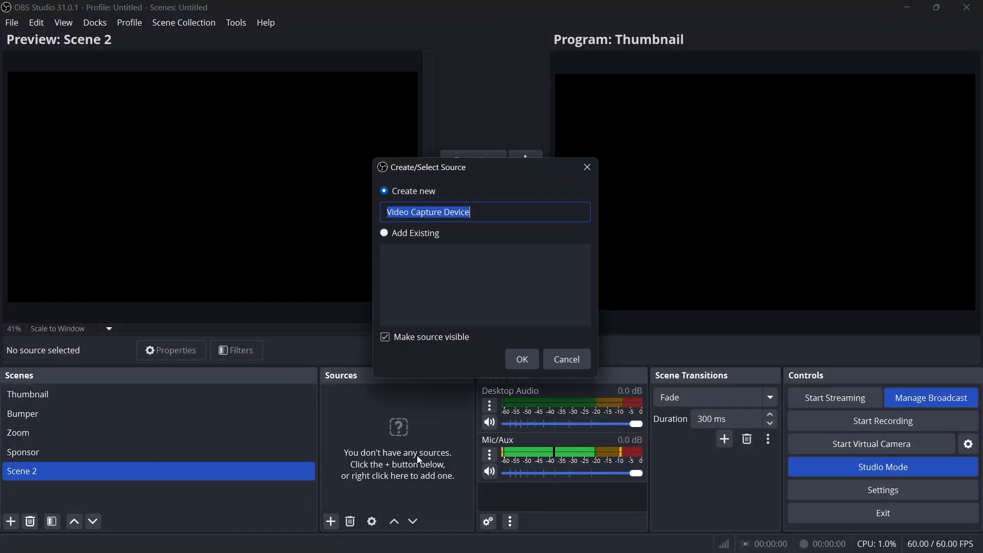
click(522, 359)
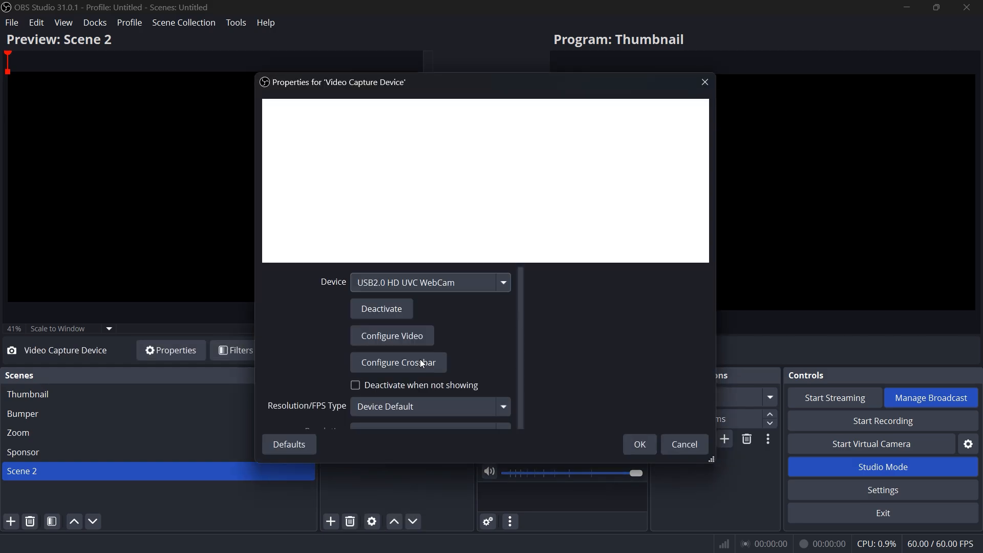
click(432, 283)
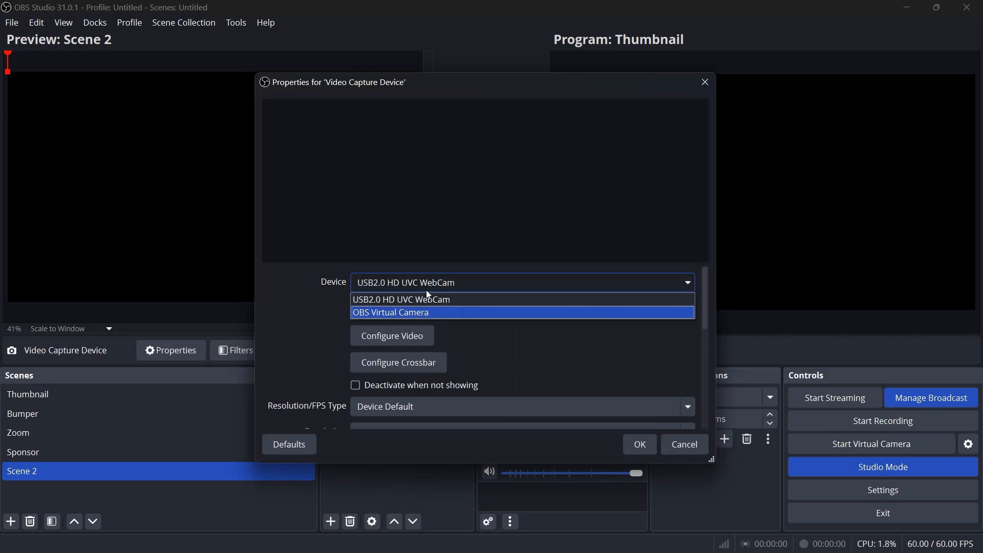
click(558, 287)
click(557, 288)
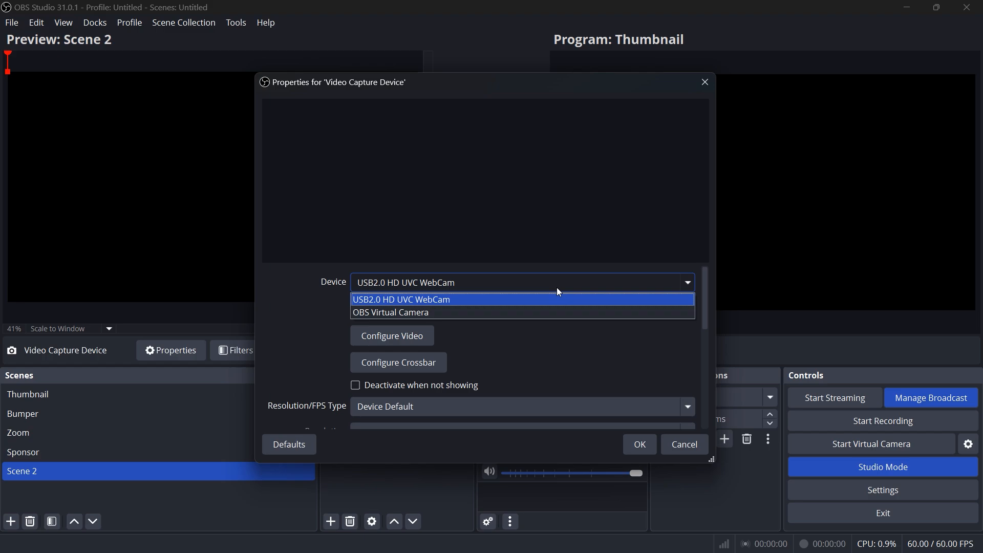
click(457, 300)
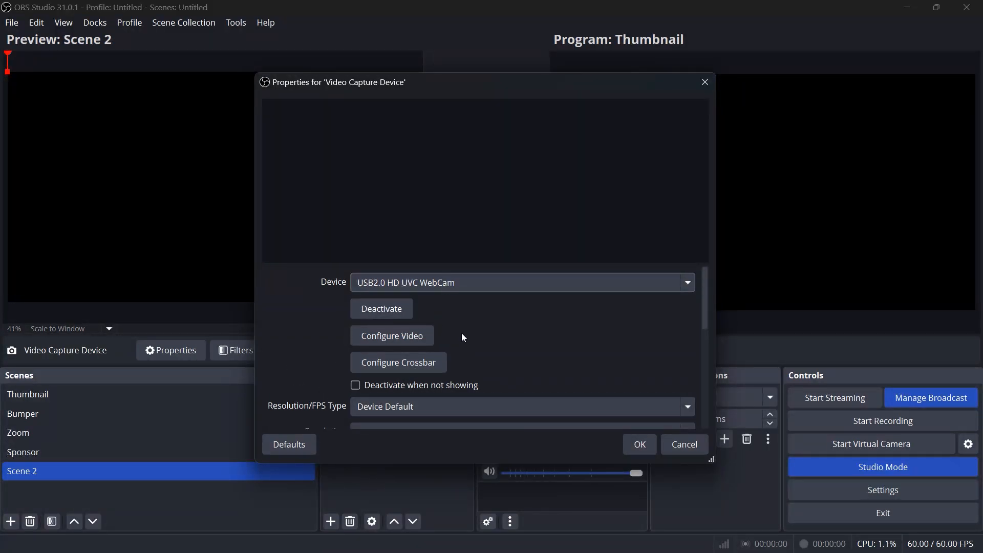
scroll(464, 337, down, 3)
scroll(571, 374, up, 3)
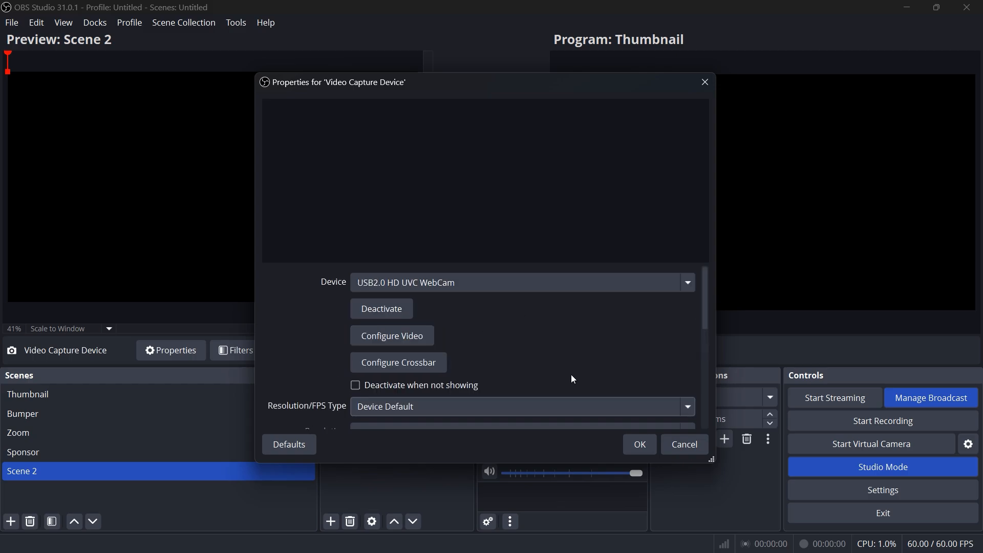
click(640, 446)
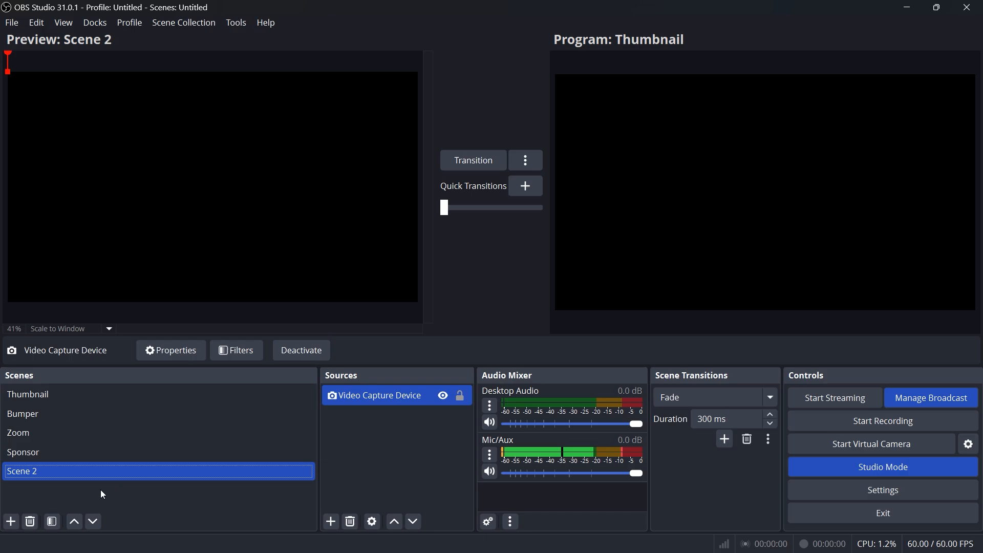
Fit Scene 2's video capture device to the screen
right_click(352, 401)
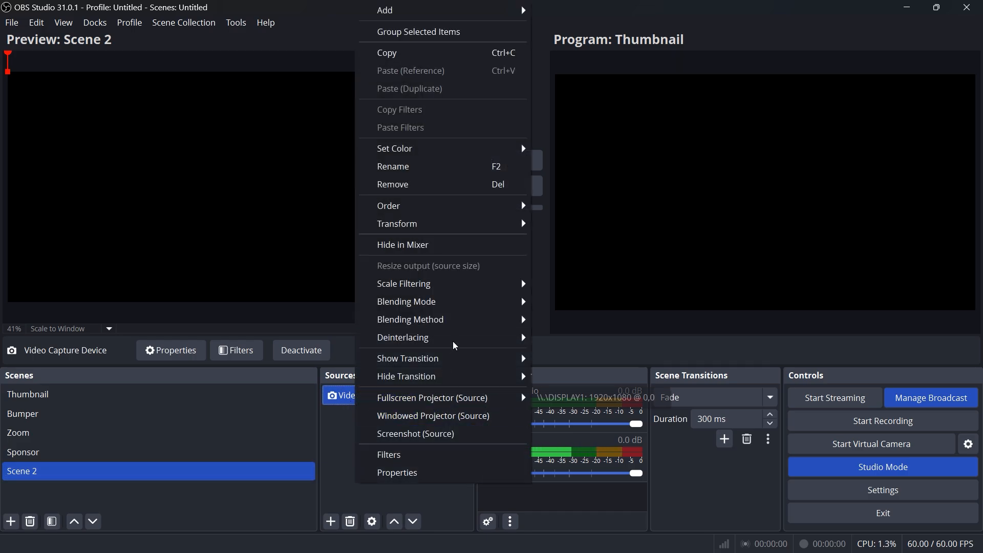
mouse_move(464, 225)
click(631, 397)
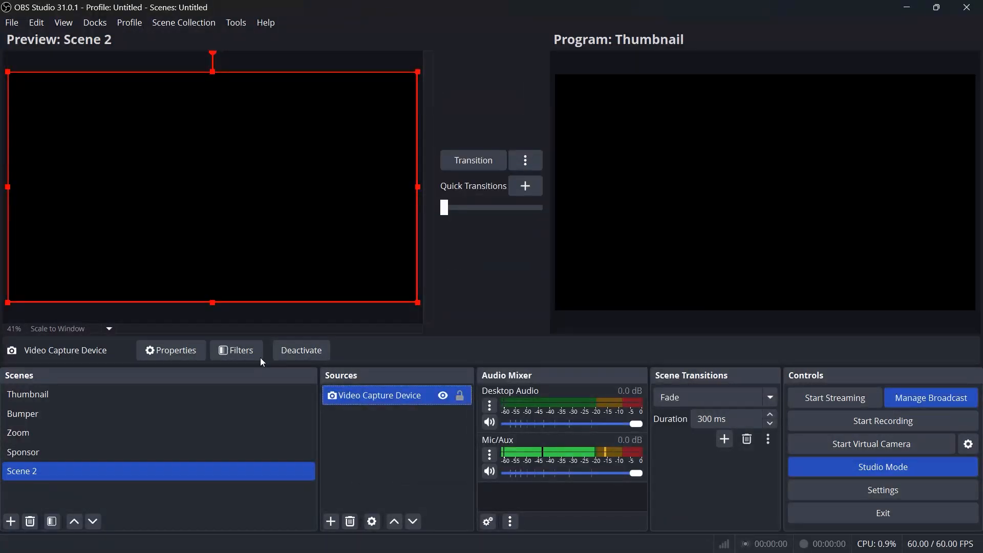
click(360, 450)
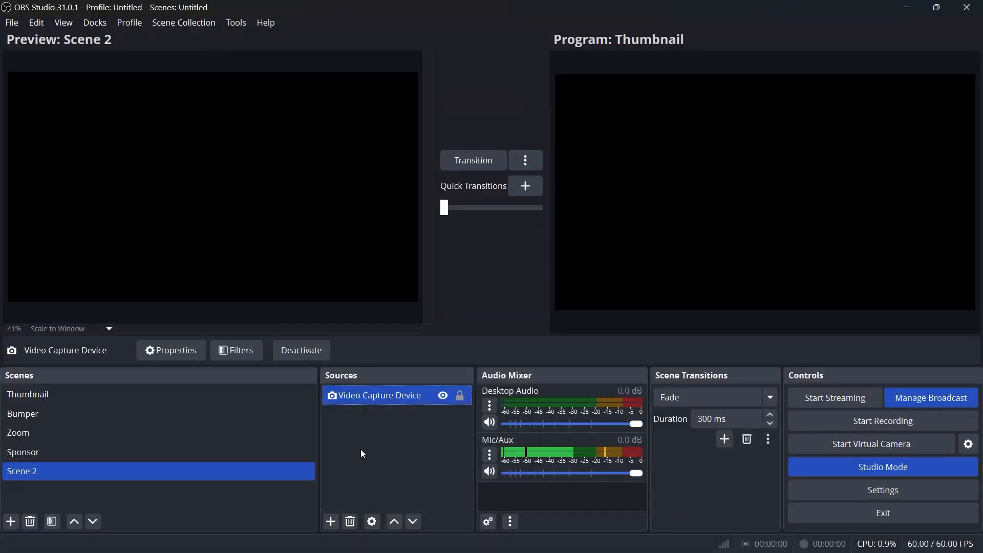
click(355, 395)
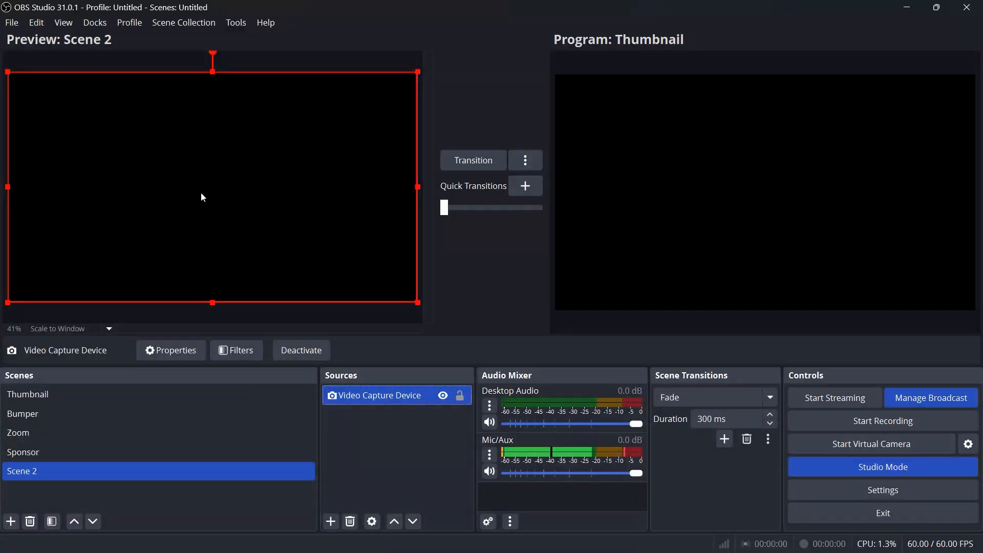
Preview the Sponsor, Zoom and Bumper scenes, and transition the Thumbnail scene to the program output
click(33, 450)
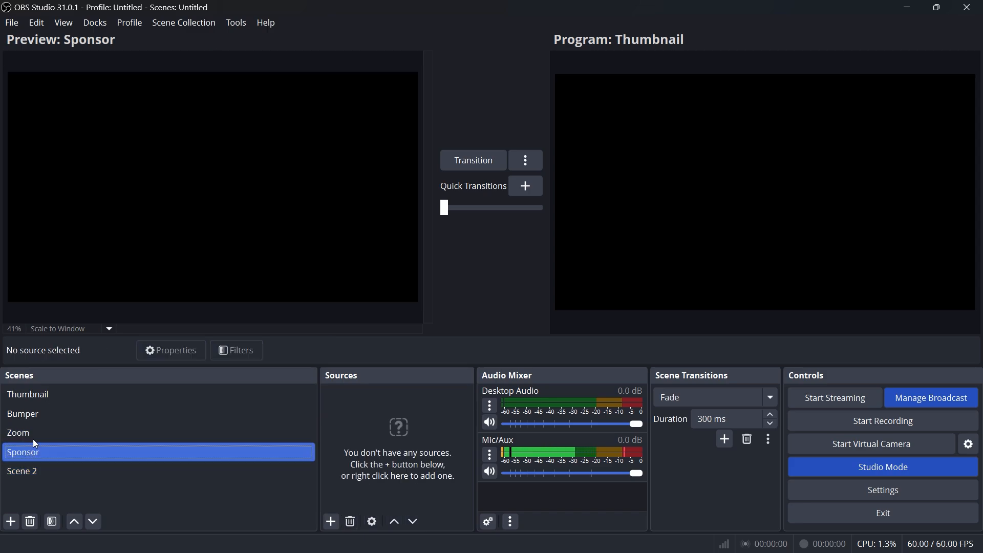
click(38, 430)
click(51, 413)
click(60, 394)
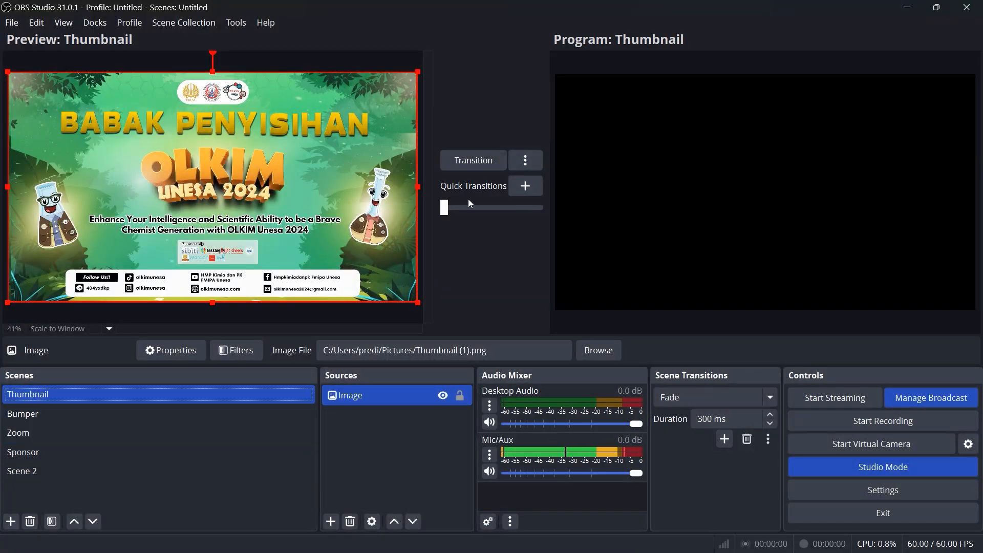
click(479, 159)
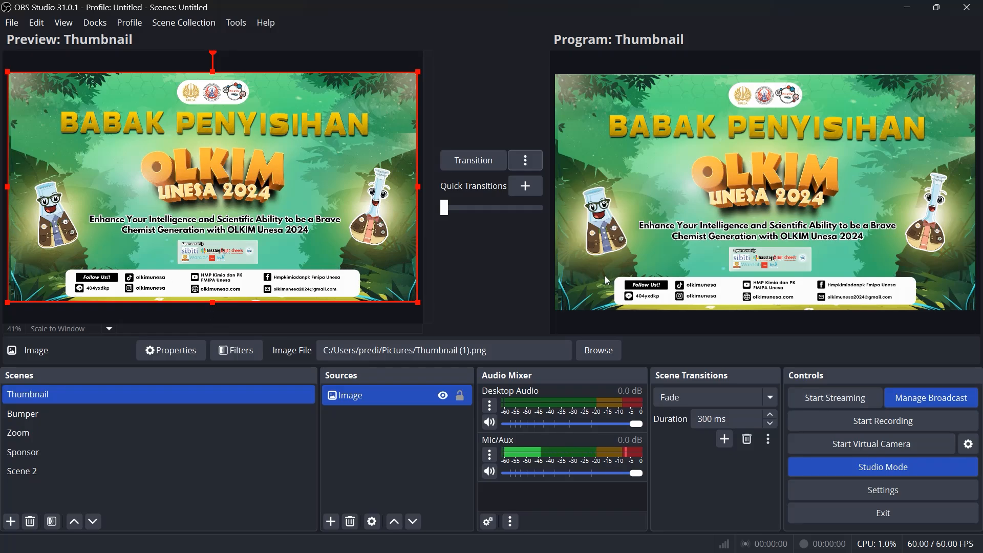
Mute the Mic/Aux channel and start streaming
click(492, 472)
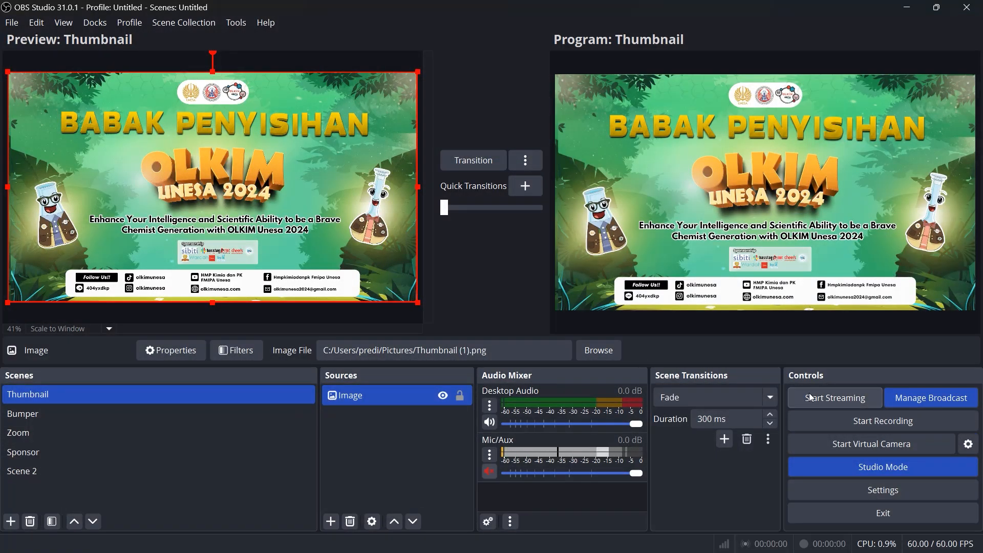
click(821, 401)
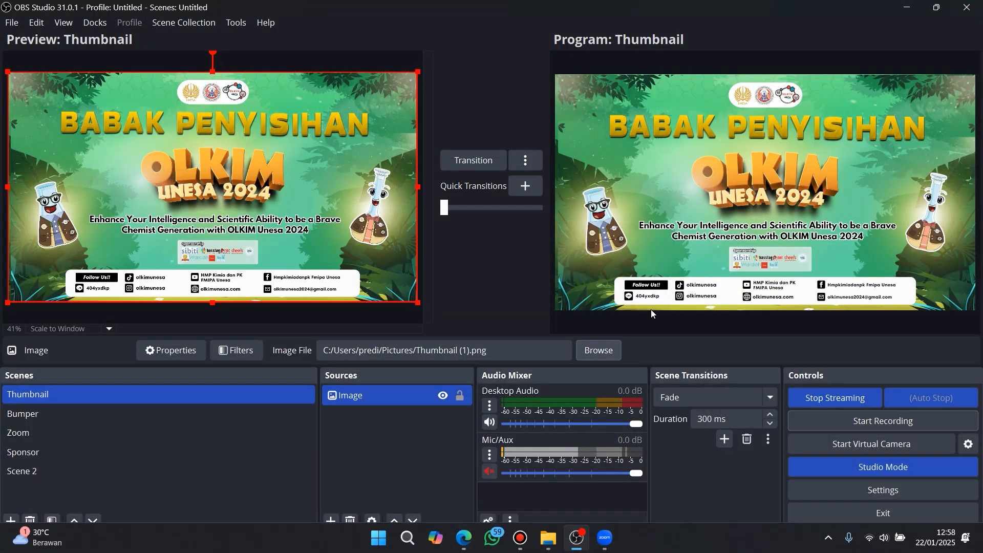
Switch to the browser, open YouTube Studio in a new tab and view the OLKIM UNESA 2025 live stream
click(463, 537)
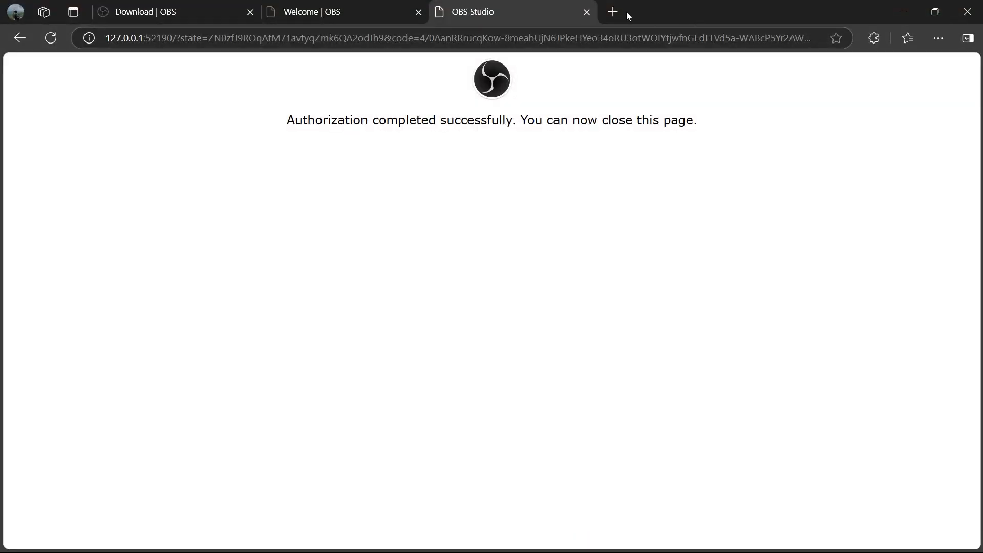
click(613, 12)
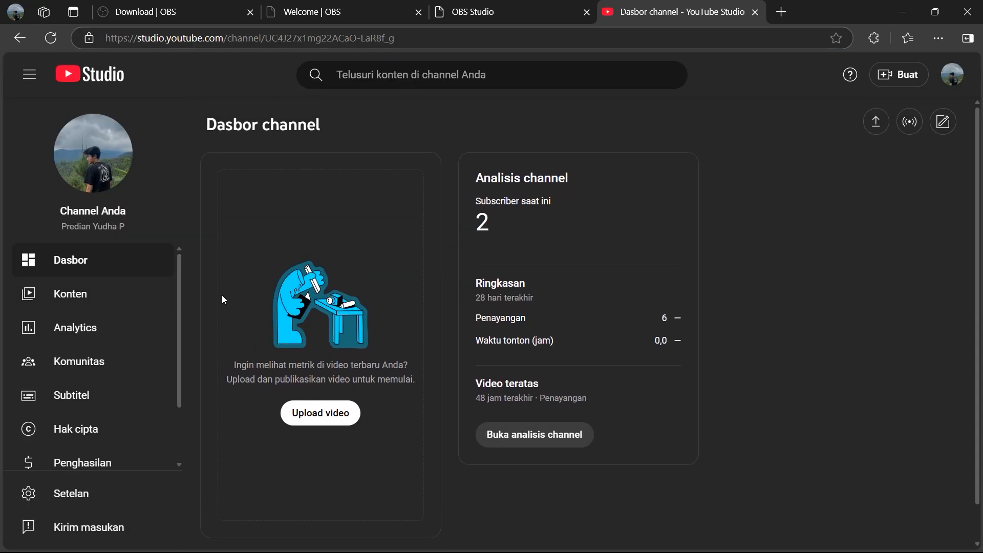
scroll(104, 371, down, 2)
scroll(102, 363, up, 2)
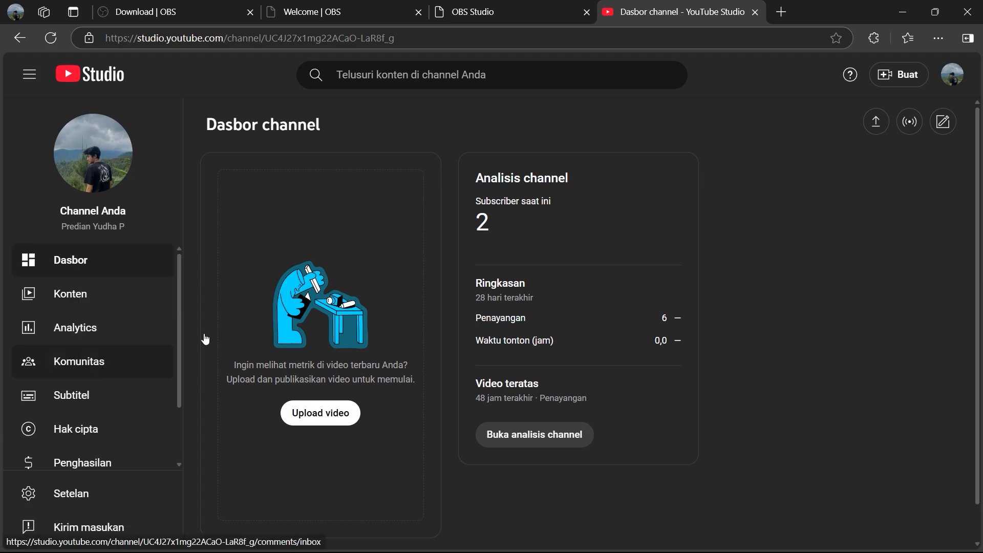
click(899, 123)
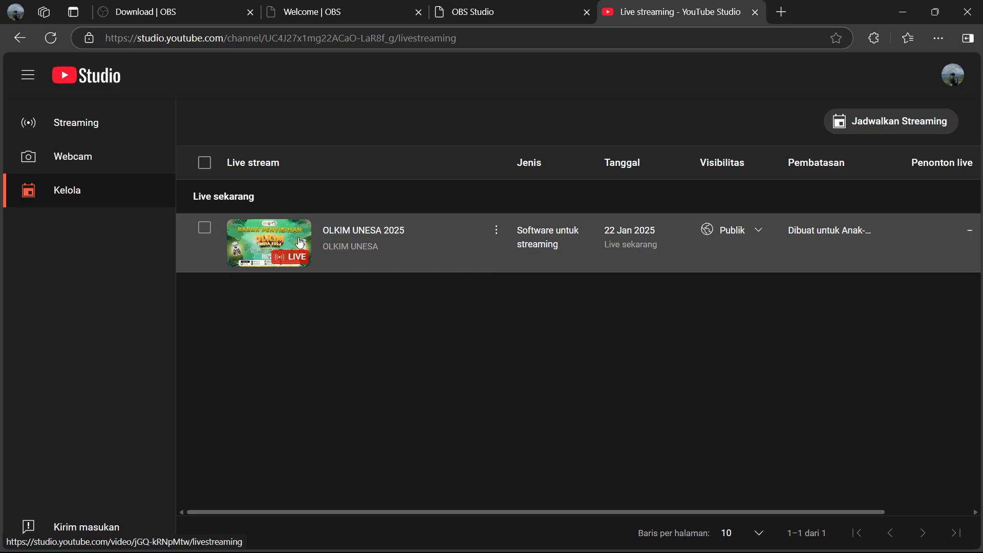
click(347, 228)
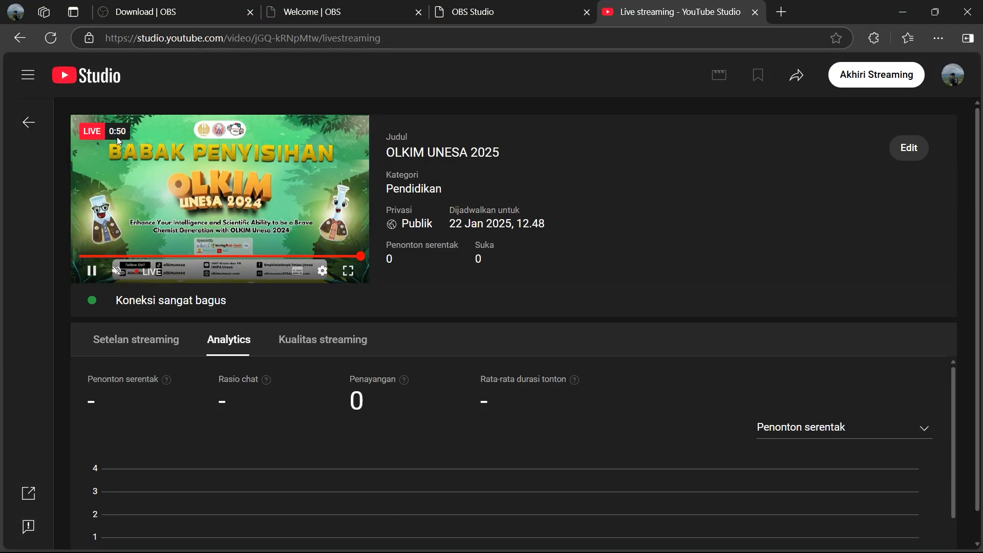
Switch back to OBS Studio and bring the Bumper scene into the preview
click(577, 546)
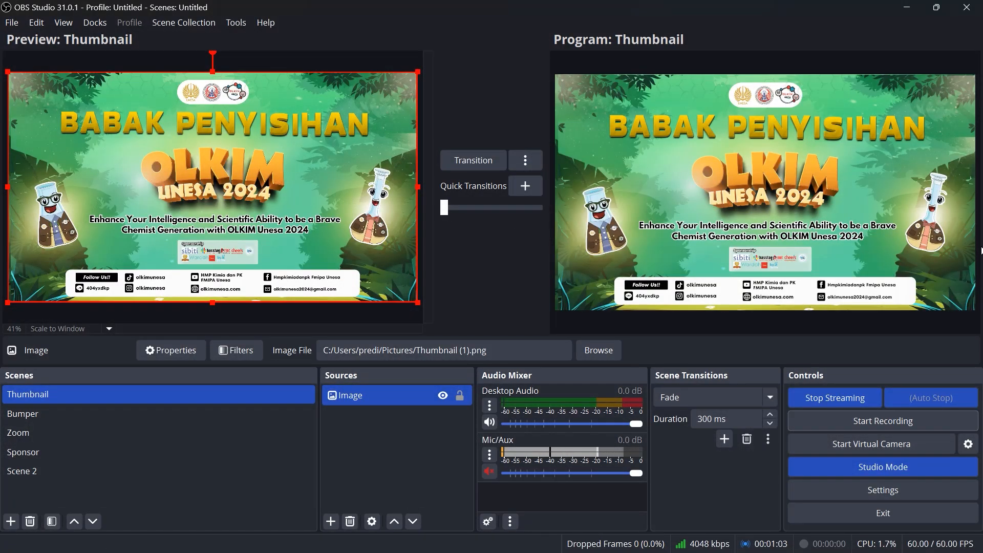
click(139, 415)
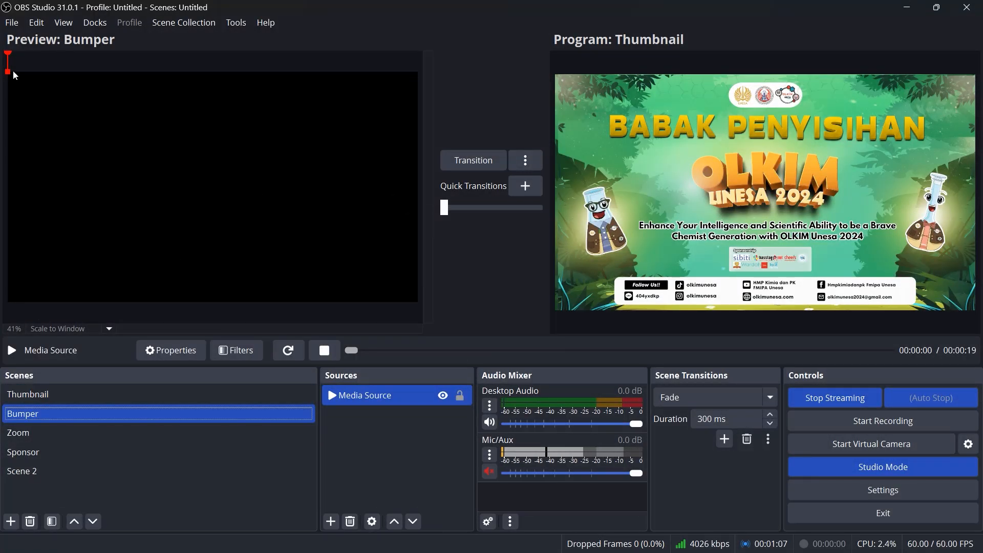
right_click(341, 411)
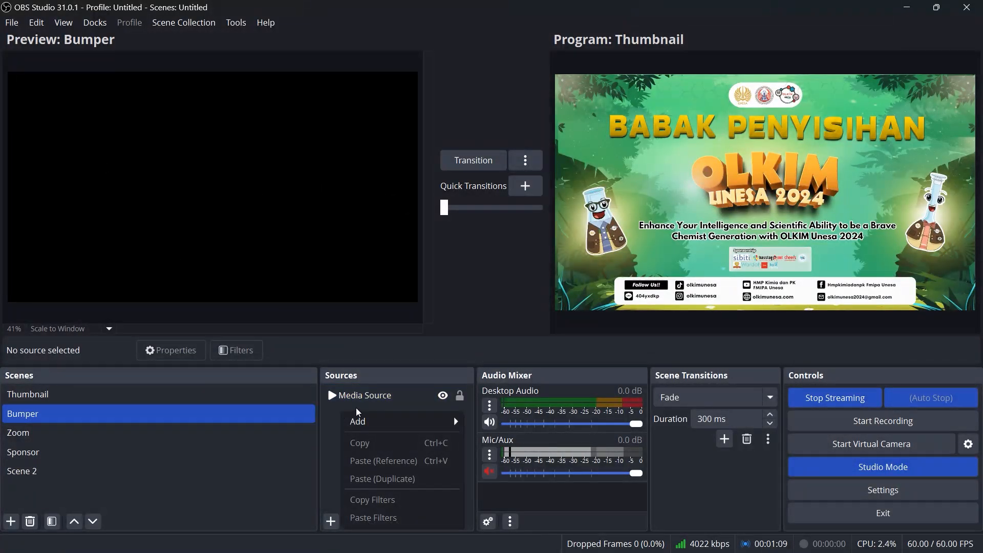
click(361, 398)
click(361, 397)
right_click(360, 397)
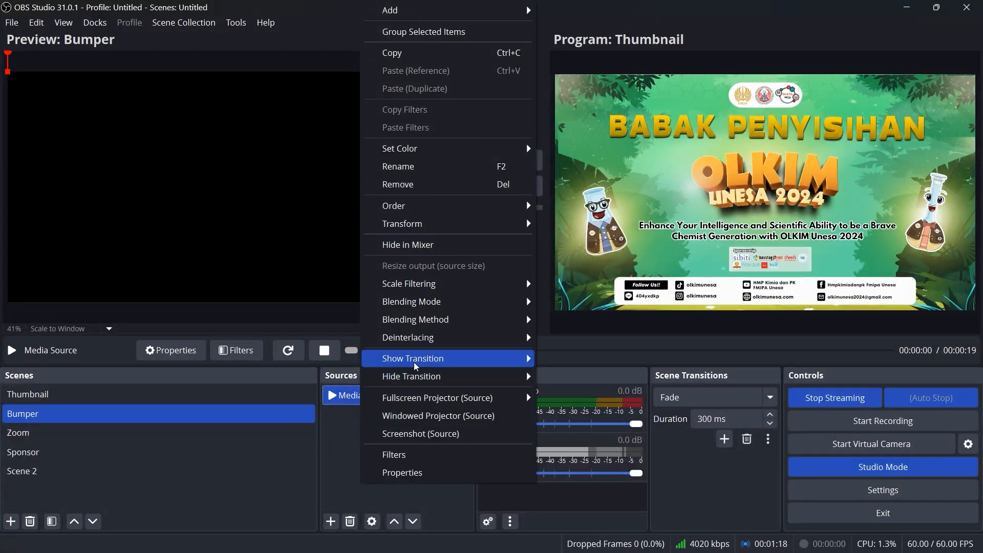
mouse_move(410, 359)
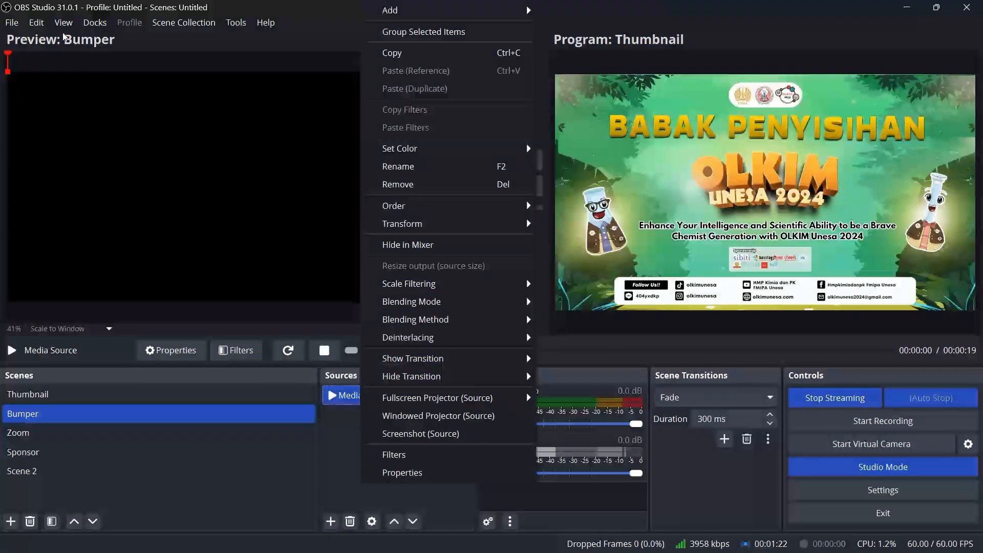
click(256, 439)
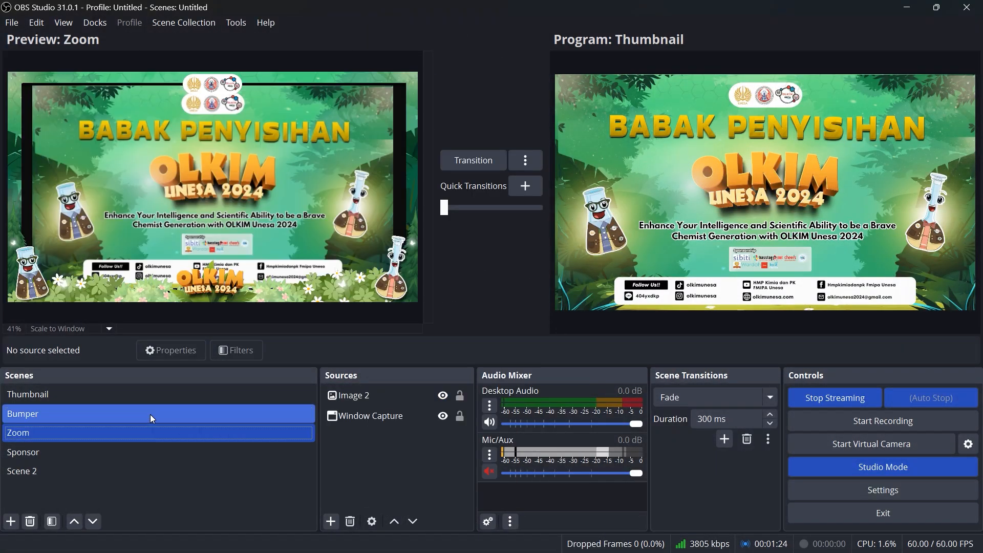
Stretch the Bumper scene's media source to the screen
click(149, 413)
right_click(371, 392)
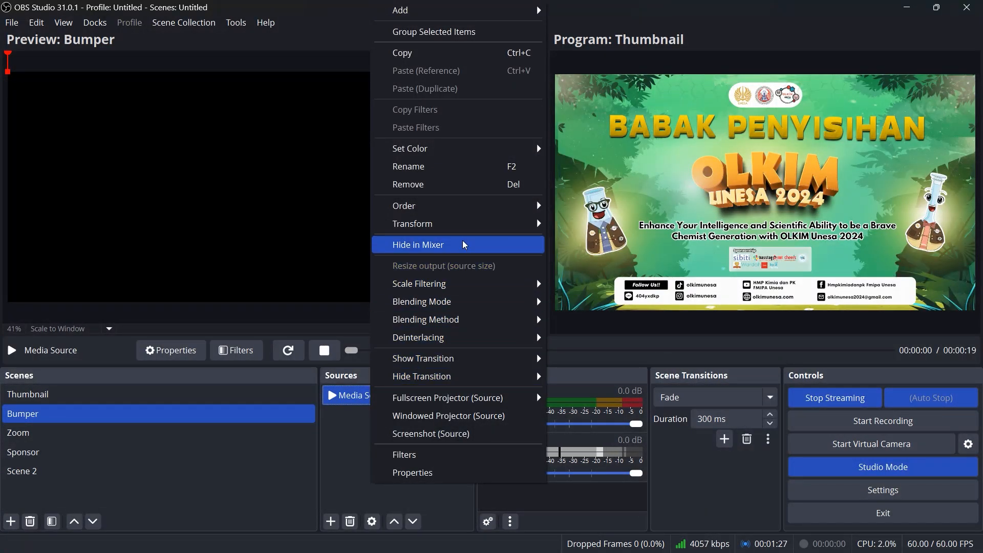
mouse_move(439, 222)
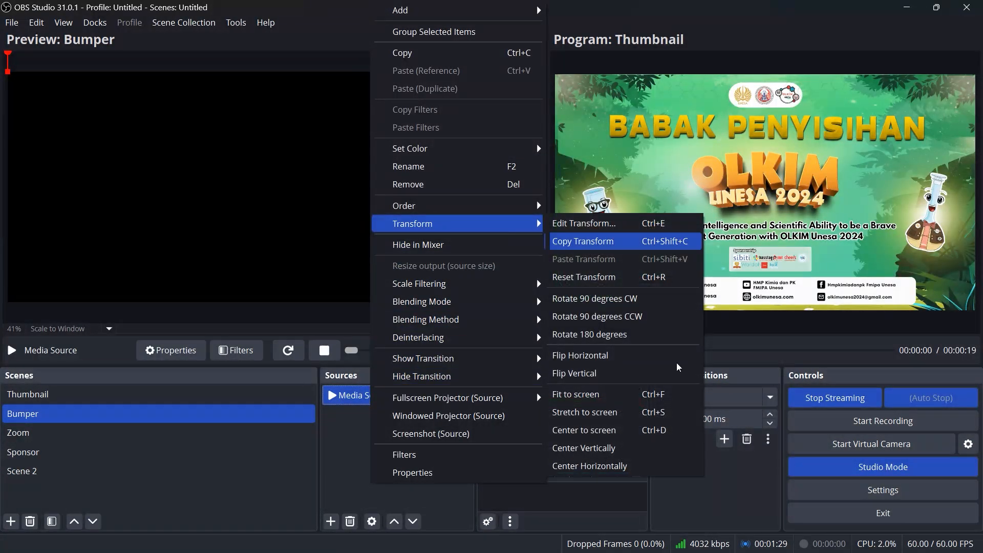
click(643, 412)
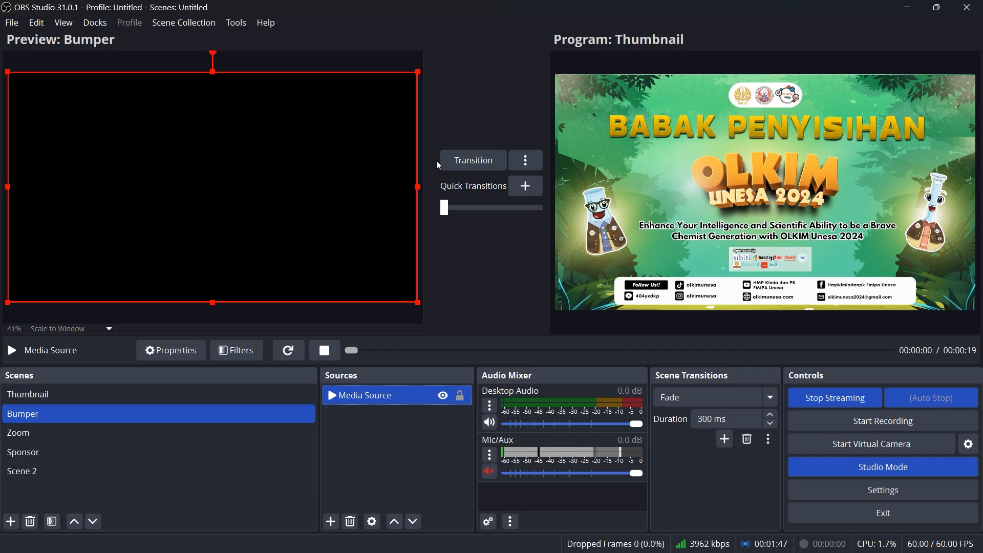
Transition the Bumper scene to the program output and switch to YouTube Studio to check the live stream
click(467, 158)
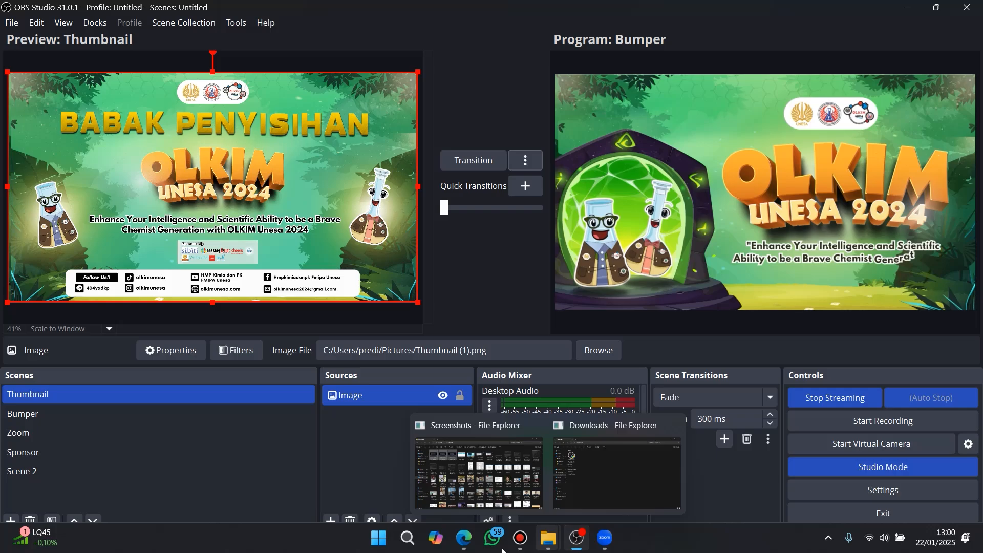
click(463, 538)
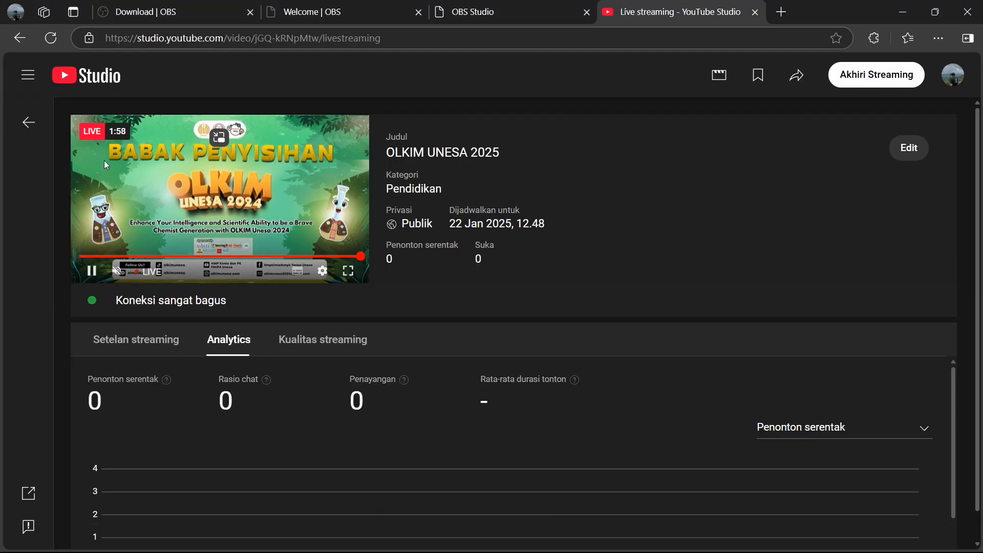
Return to OBS Studio and bring the Zoom scene into the preview
click(910, 13)
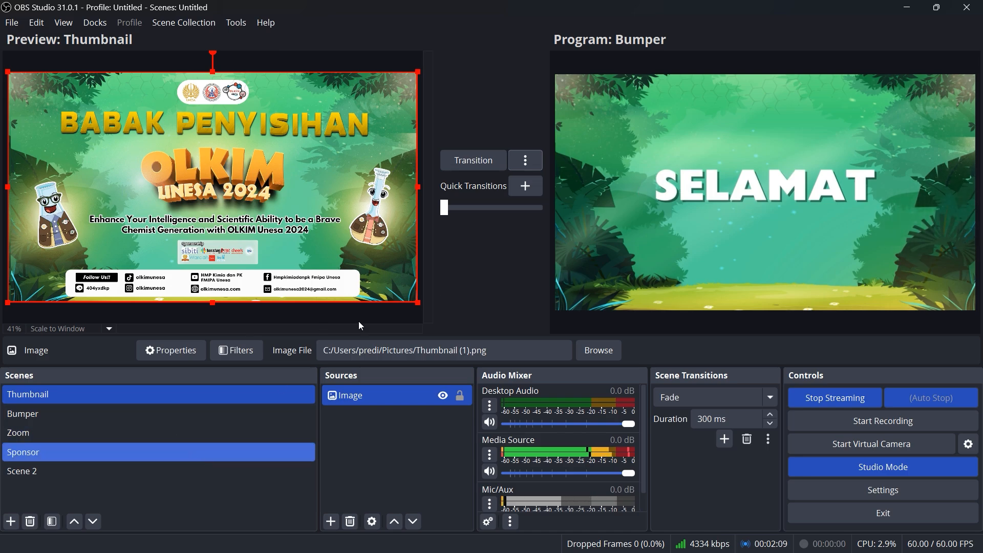
click(254, 430)
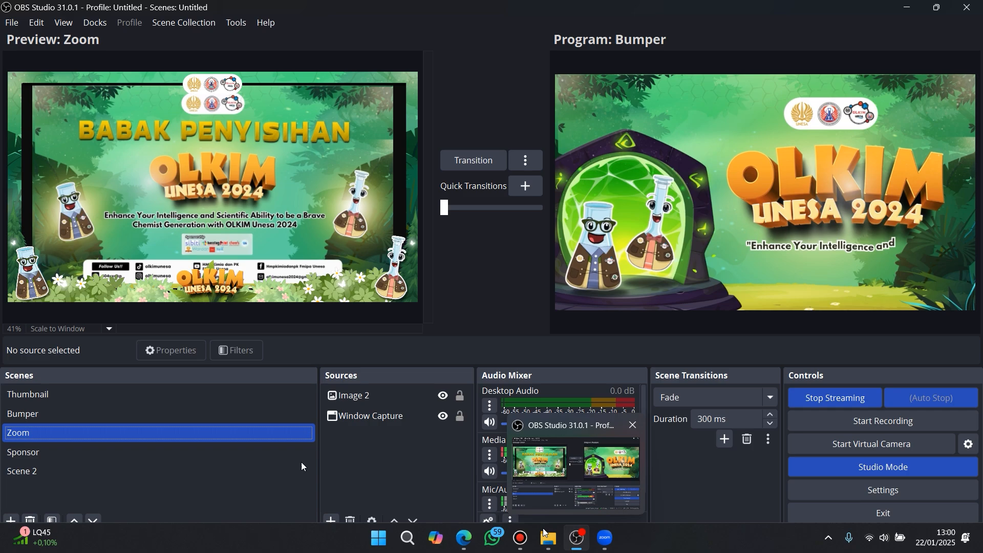
Switch to the Zoom meeting and select OBS Virtual Camera as its camera
mouse_move(606, 538)
click(555, 493)
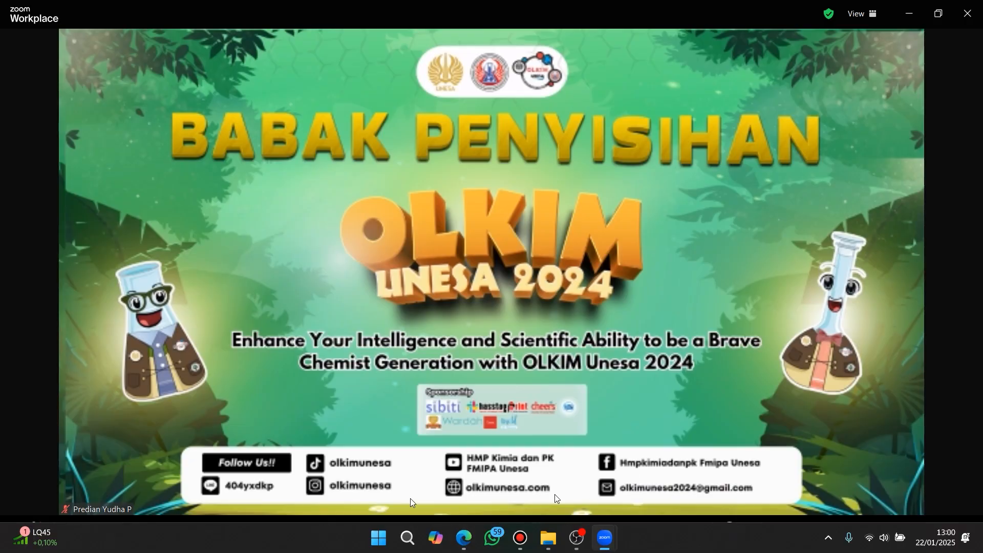
click(118, 529)
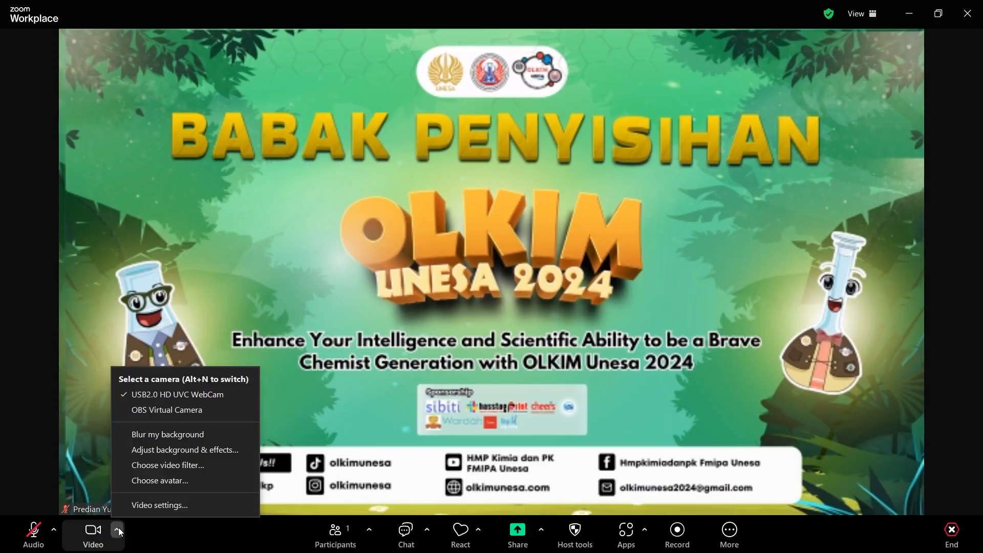
click(149, 411)
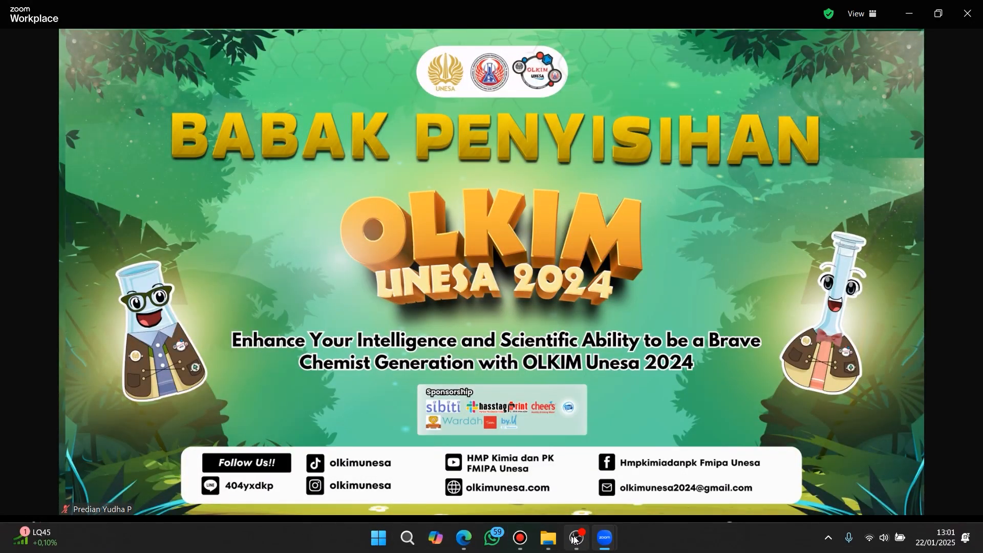
Start the virtual camera in OBS Studio, and restart the video in the Zoom meeting
click(574, 539)
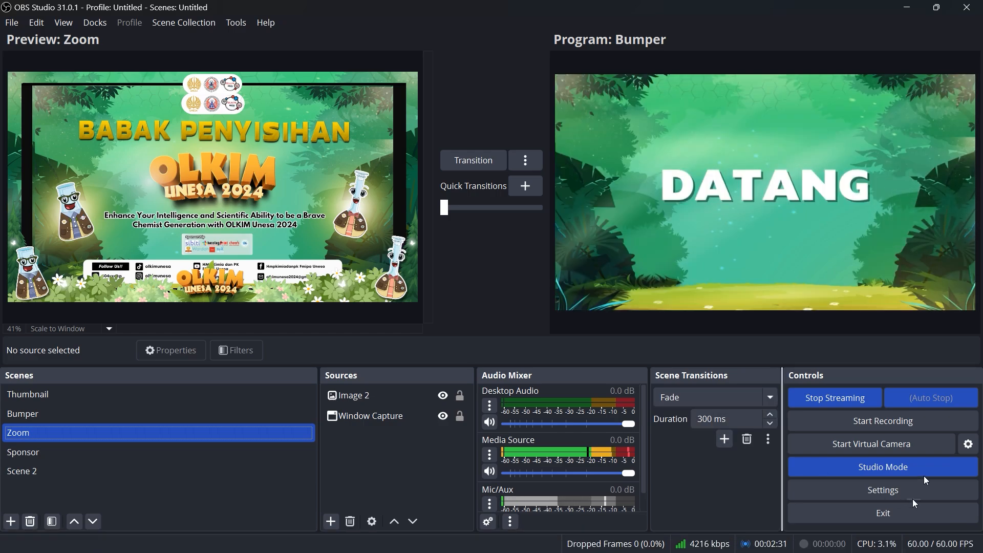
click(918, 451)
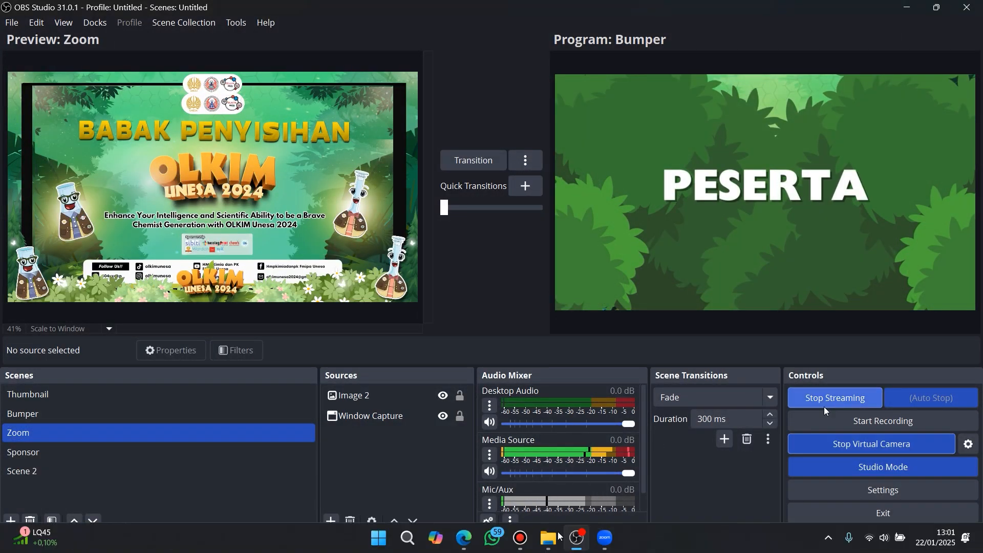
mouse_move(600, 543)
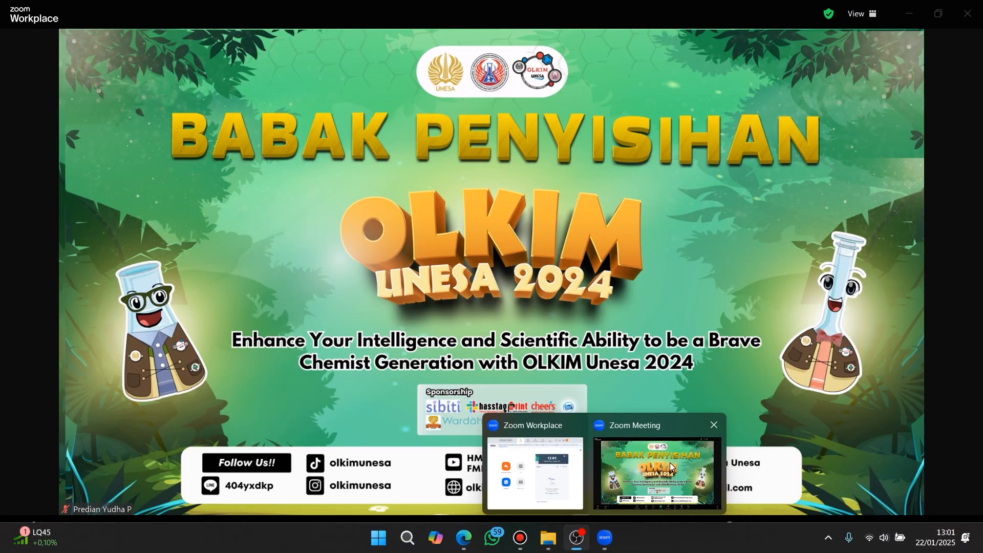
click(673, 467)
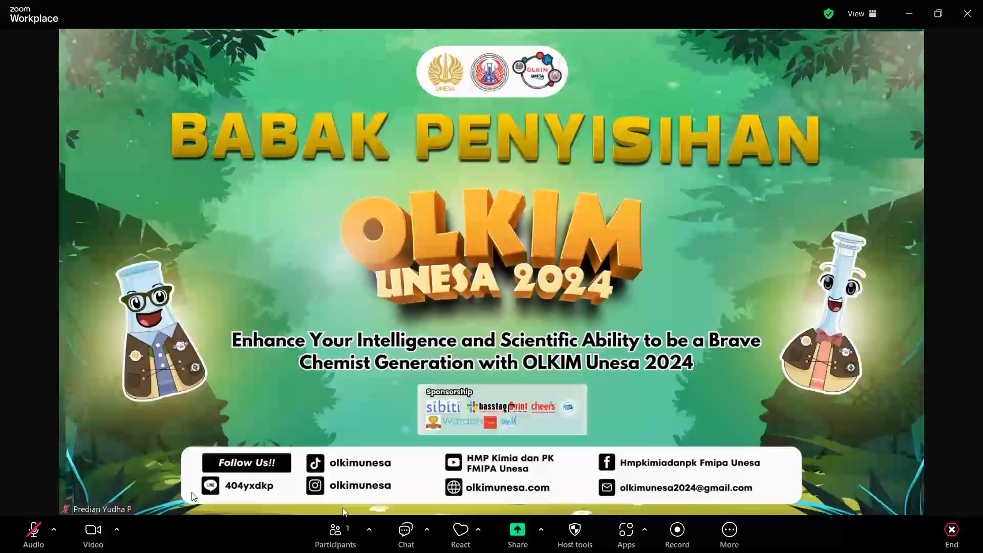
click(89, 533)
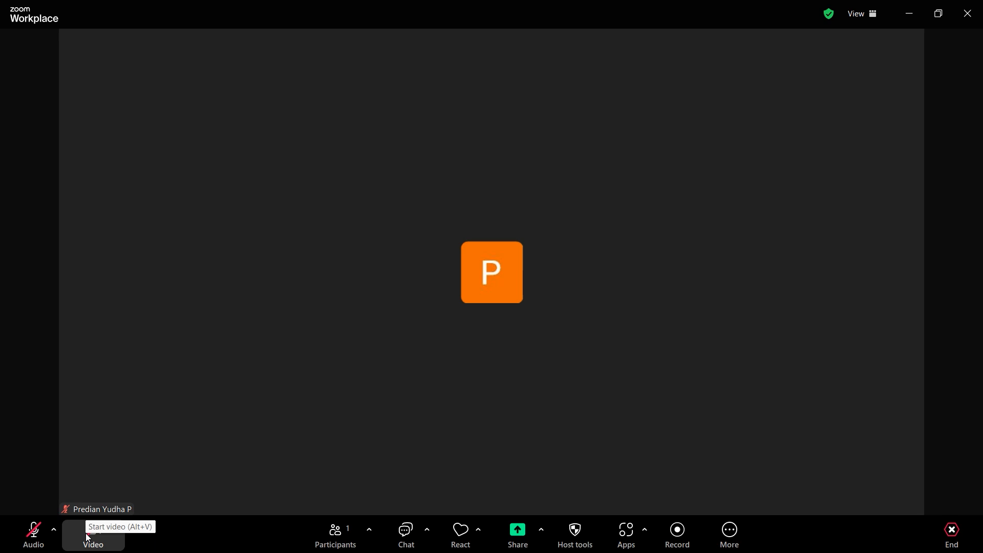
click(89, 533)
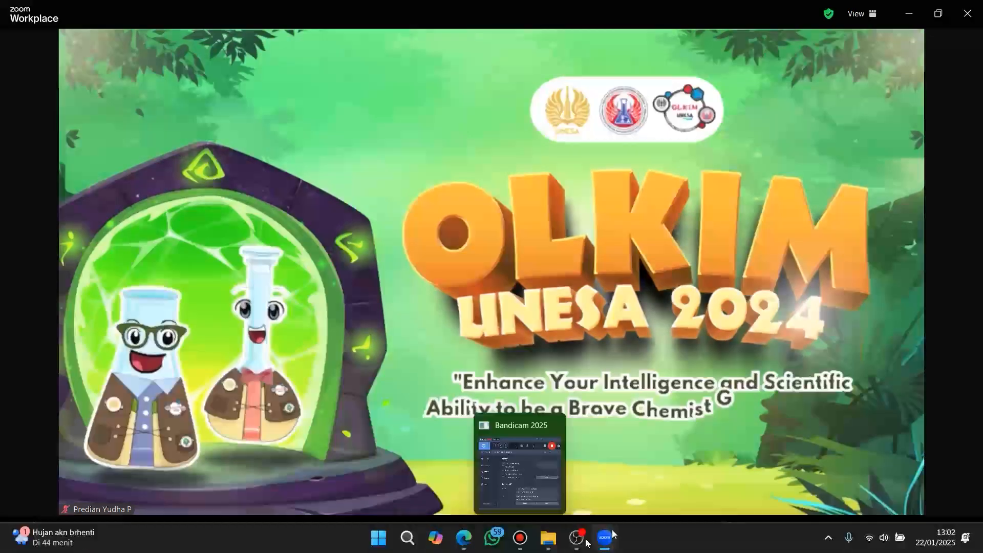
Return to OBS Studio and preview Scene 2, the Sponsor scene and finally the Thumbnail scene
mouse_move(578, 543)
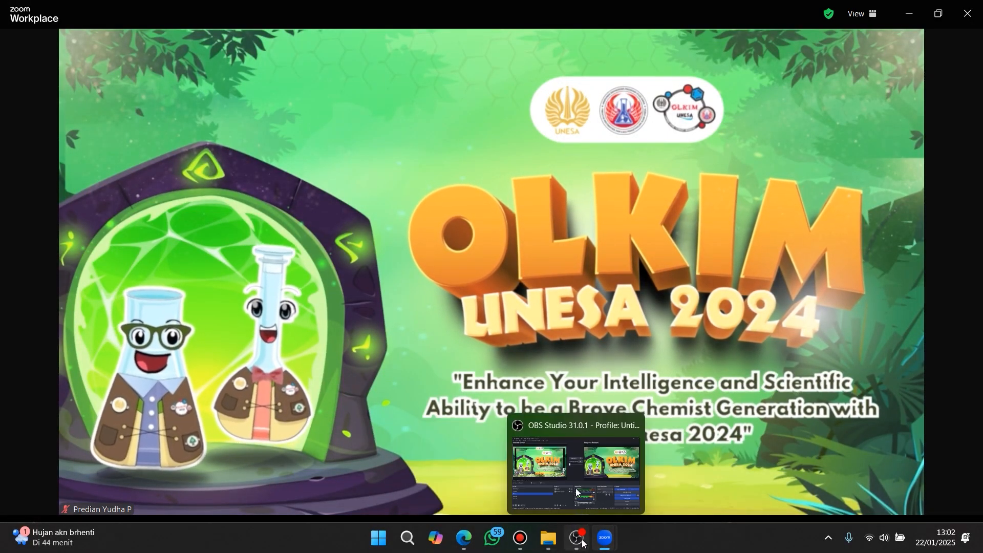
click(580, 542)
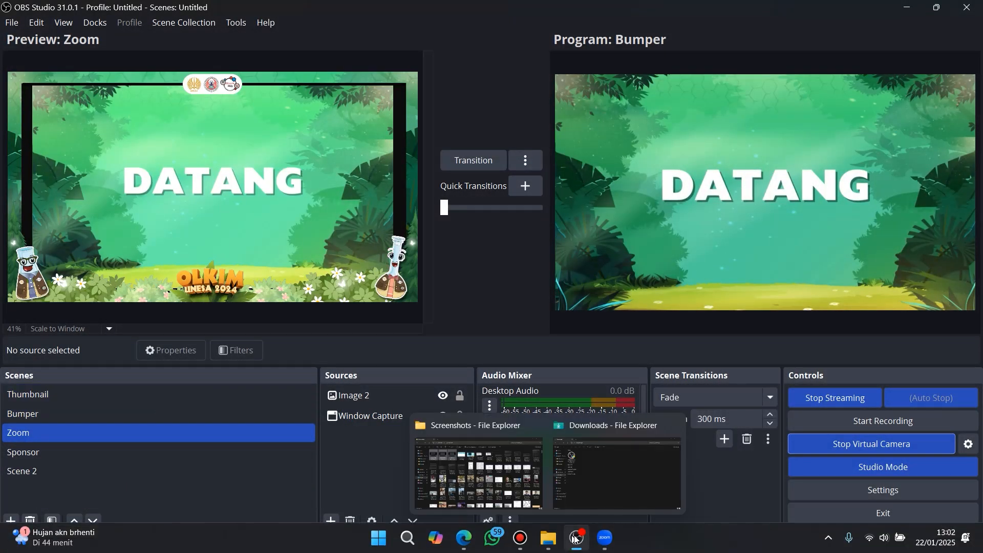
click(82, 469)
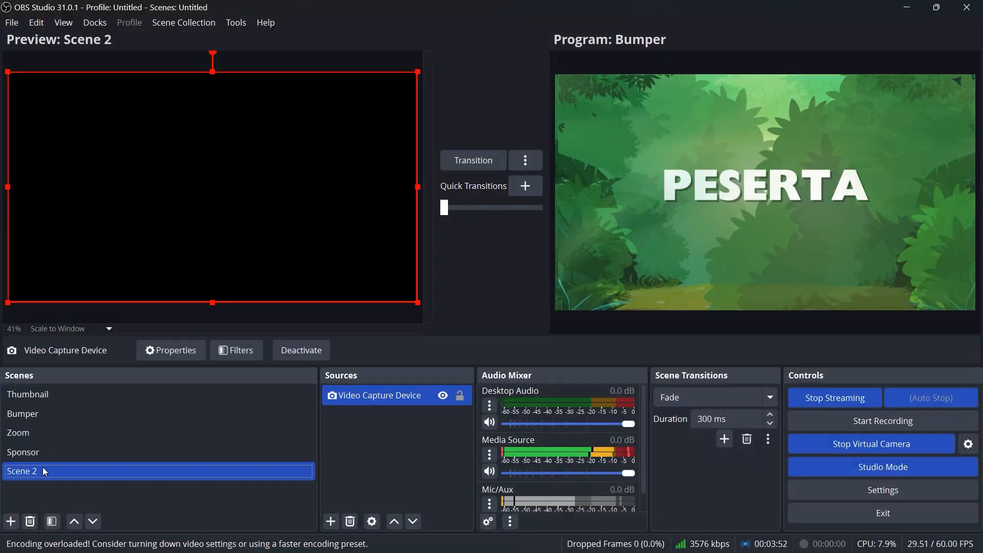
click(44, 451)
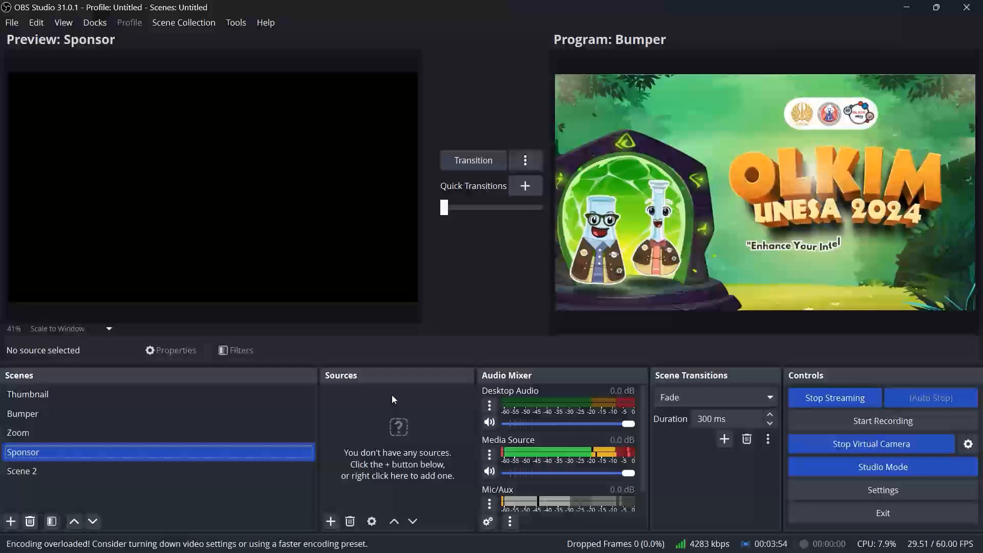
click(87, 391)
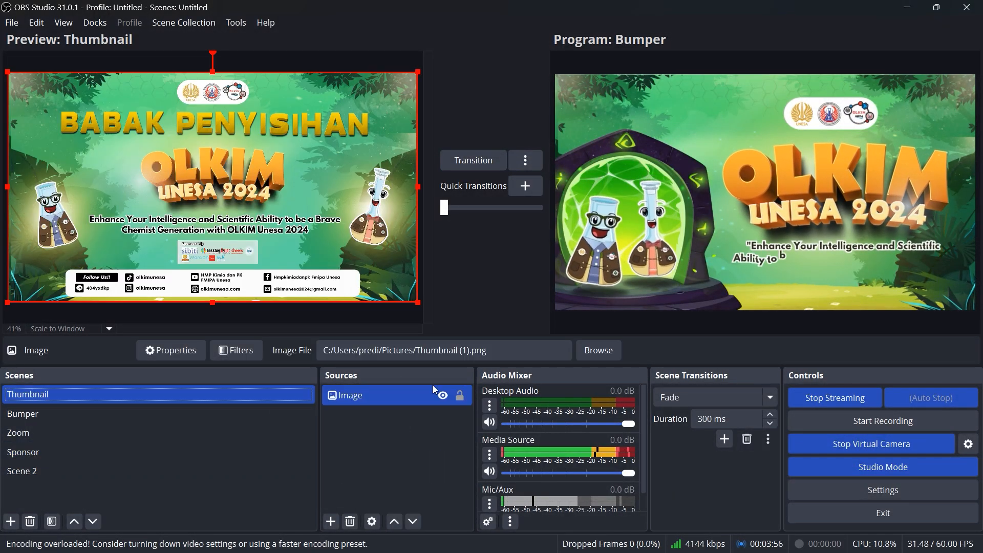
Check the live stream in YouTube Studio and return to OBS Studio
mouse_move(620, 552)
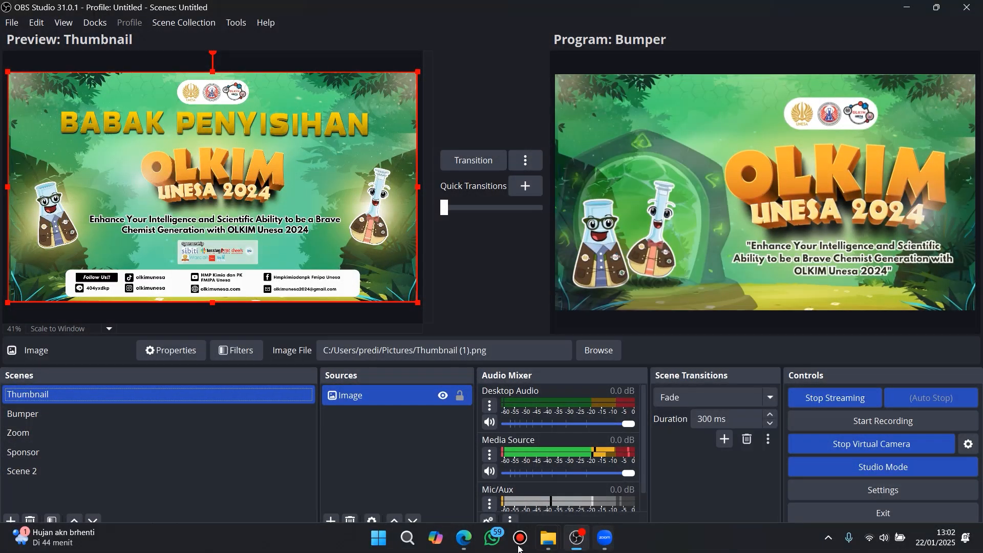
click(464, 538)
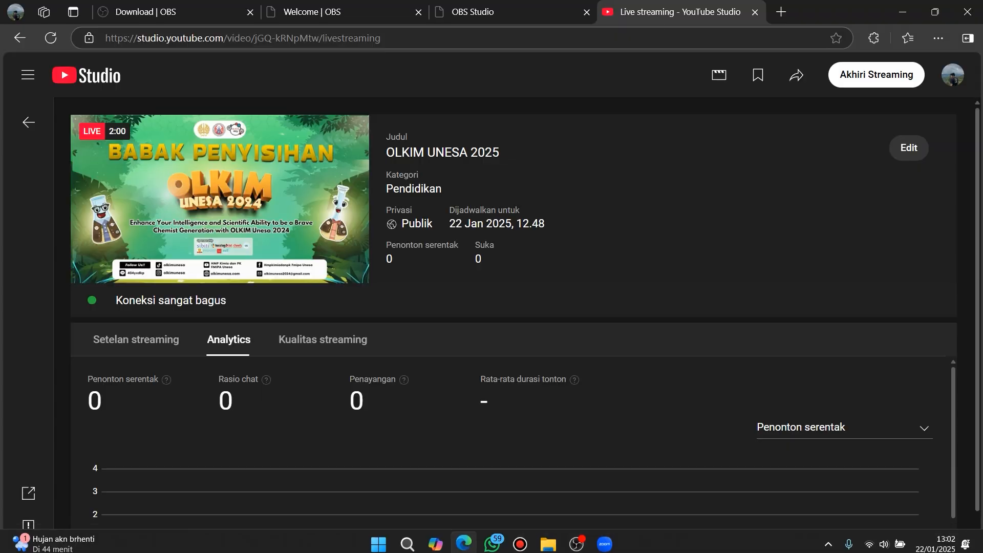
click(914, 8)
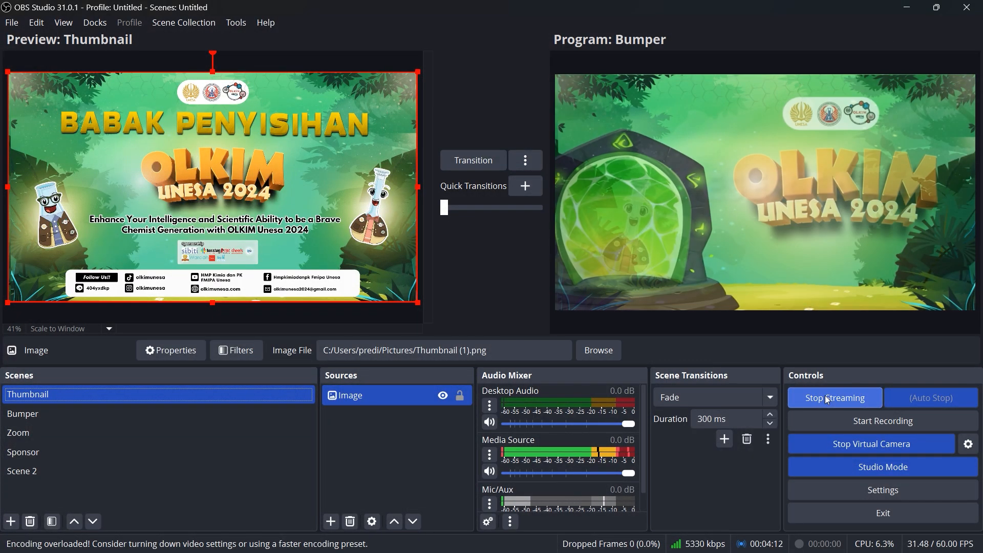
Stop the stream with confirmation and turn off the virtual camera
click(826, 397)
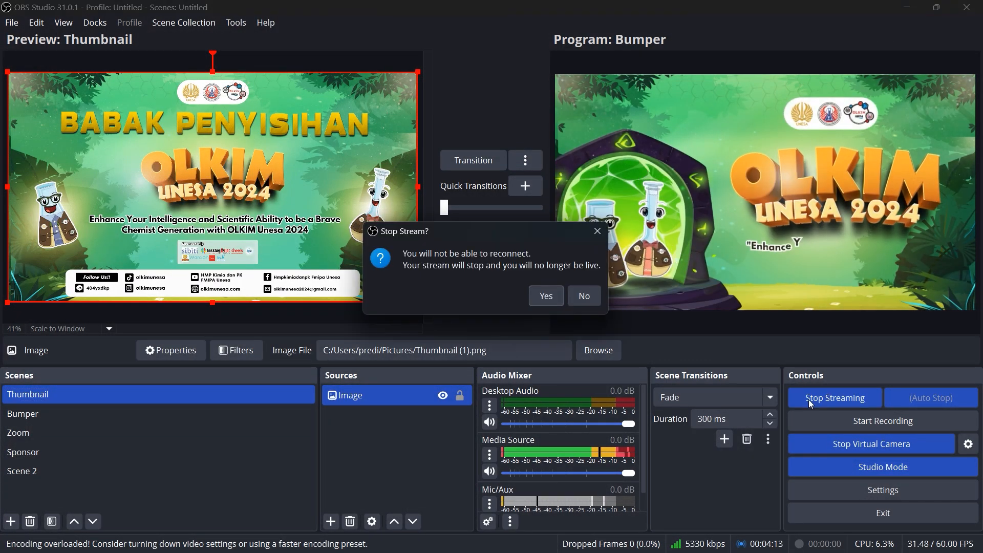
click(546, 296)
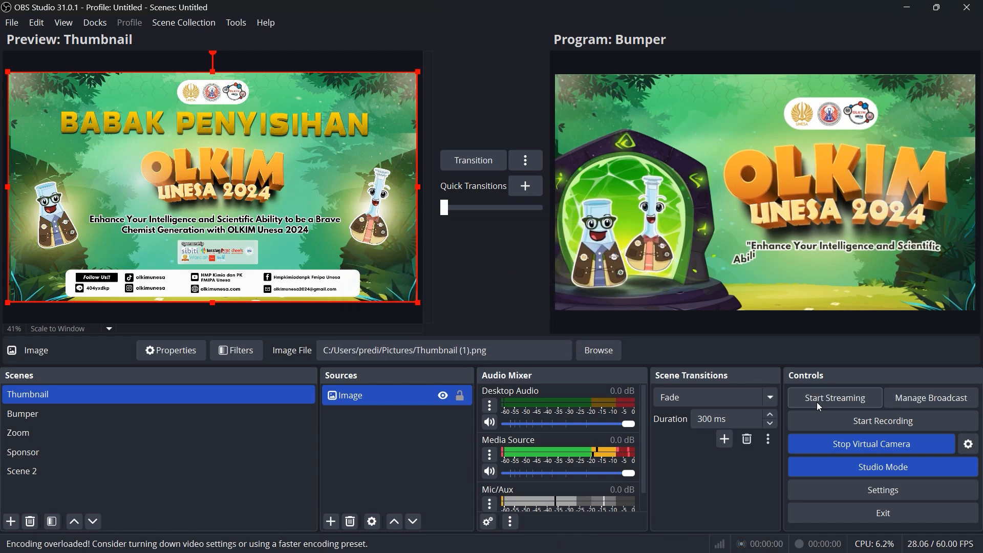
click(882, 447)
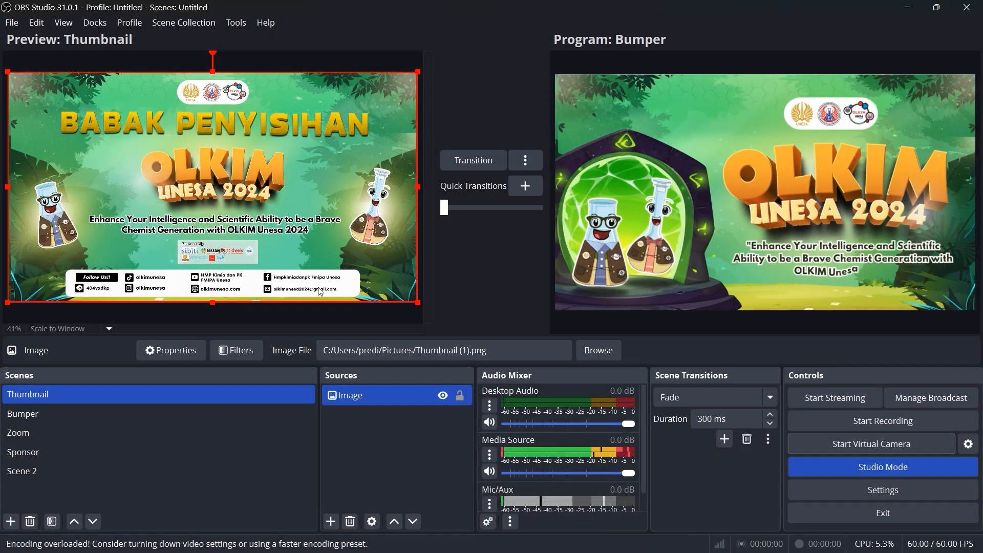
Switch to YouTube Studio, end the OLKIM UNESA 2025 live stream, and close its summary and minimize the browser
mouse_move(535, 547)
click(467, 543)
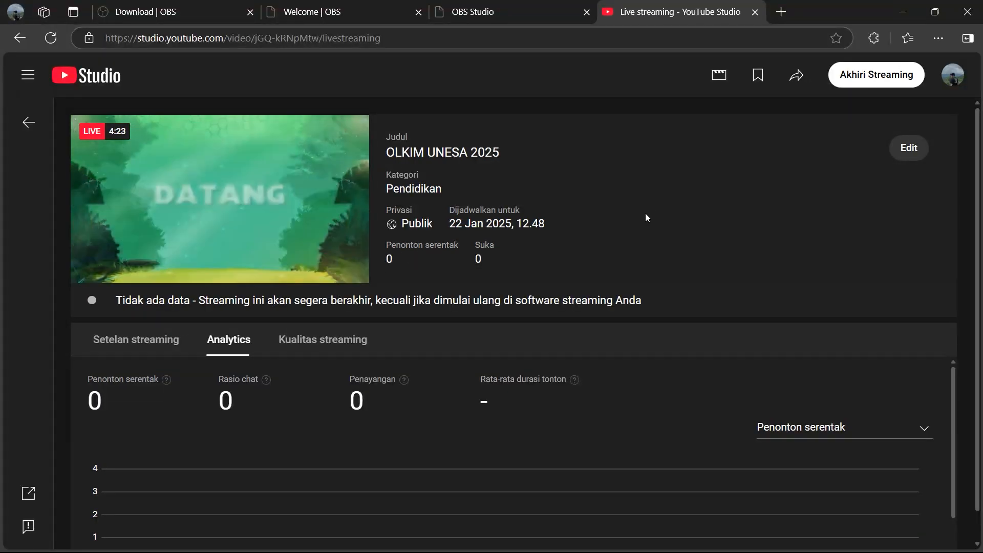
scroll(643, 217, down, 1)
scroll(643, 220, up, 1)
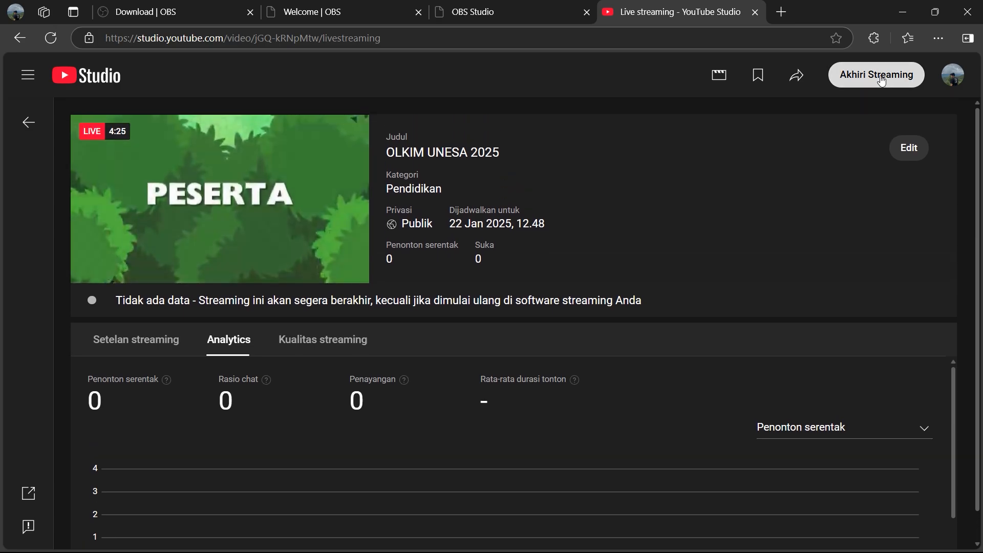
click(880, 77)
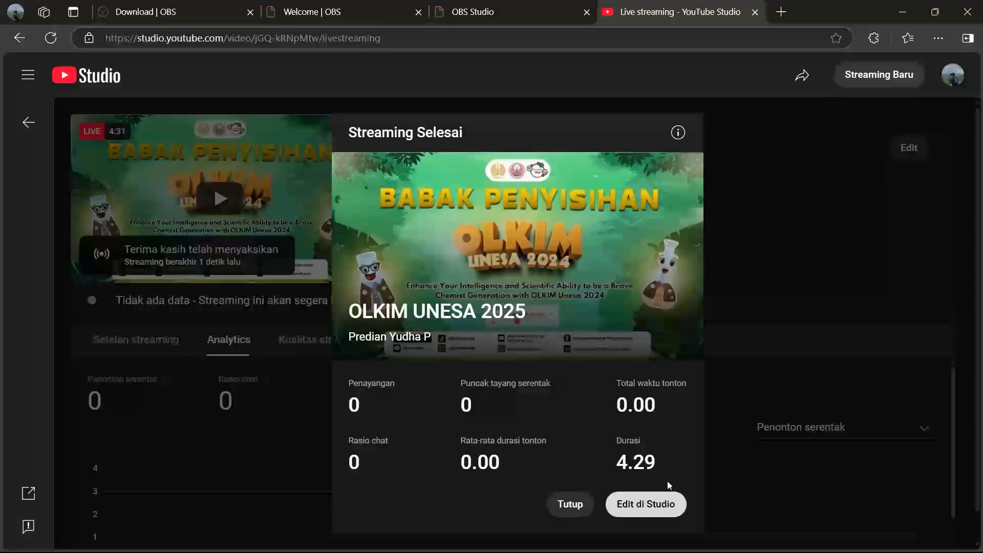
click(570, 506)
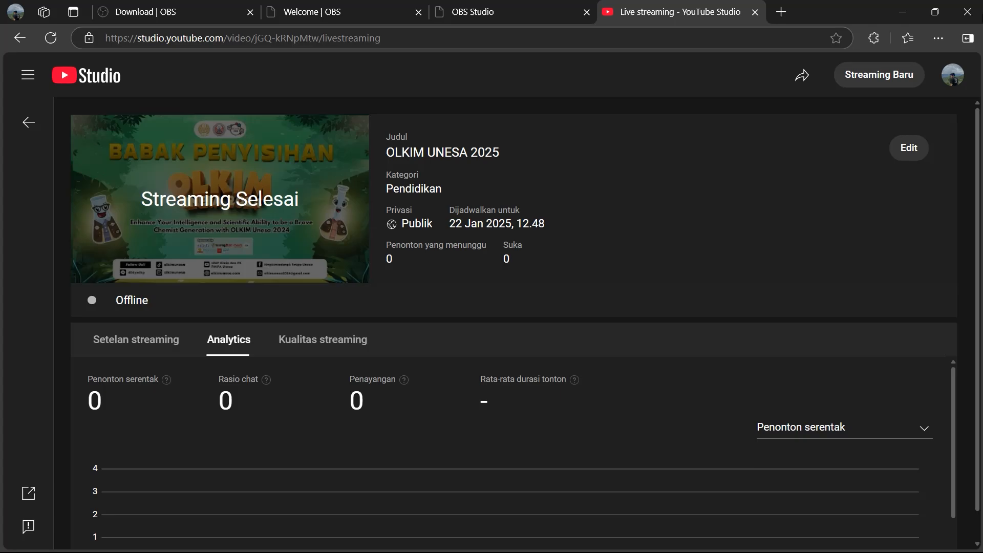
click(891, 11)
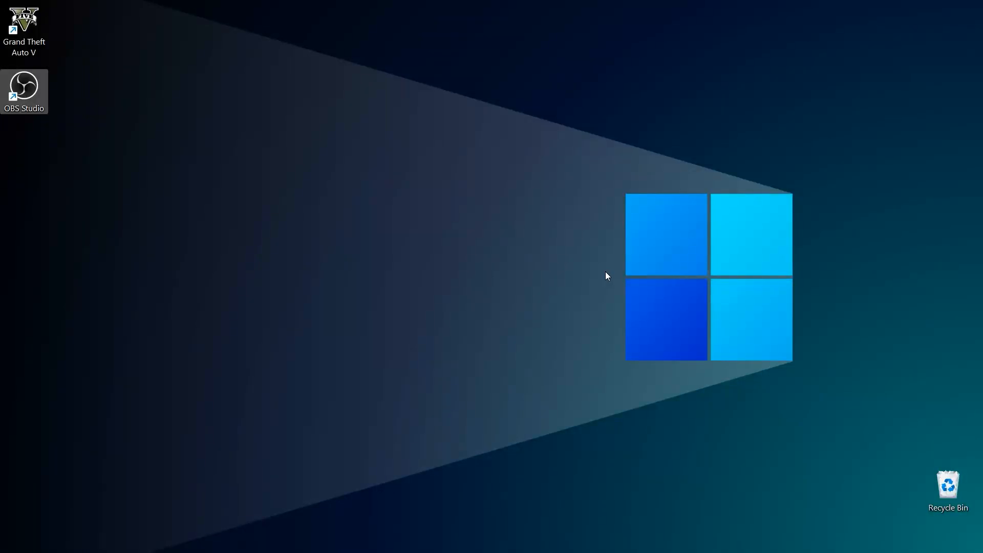
mouse_move(486, 544)
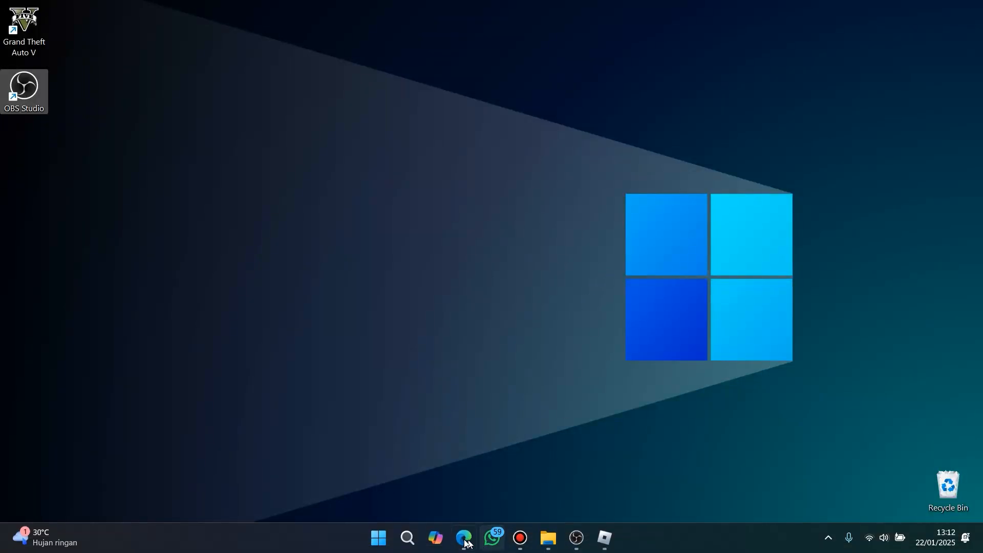
click(378, 538)
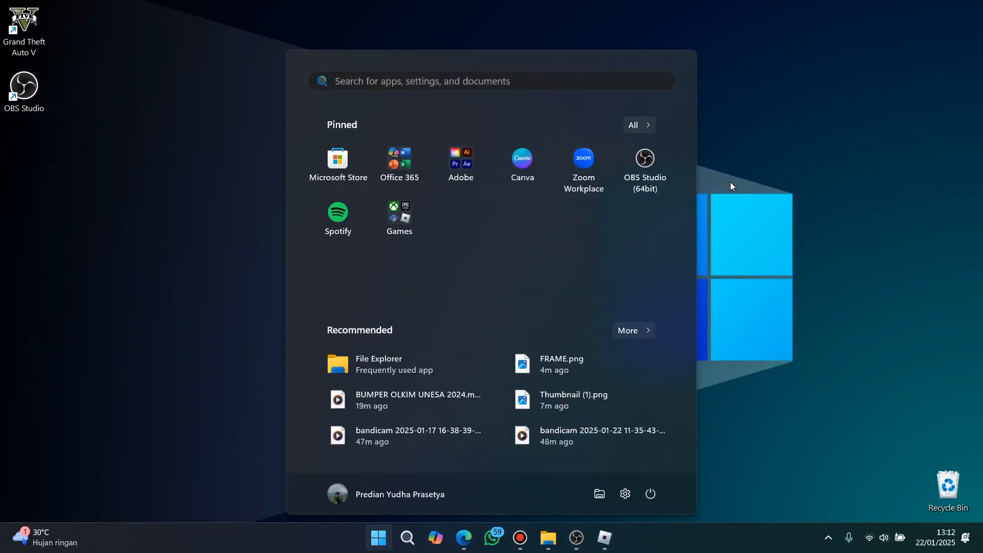
click(784, 148)
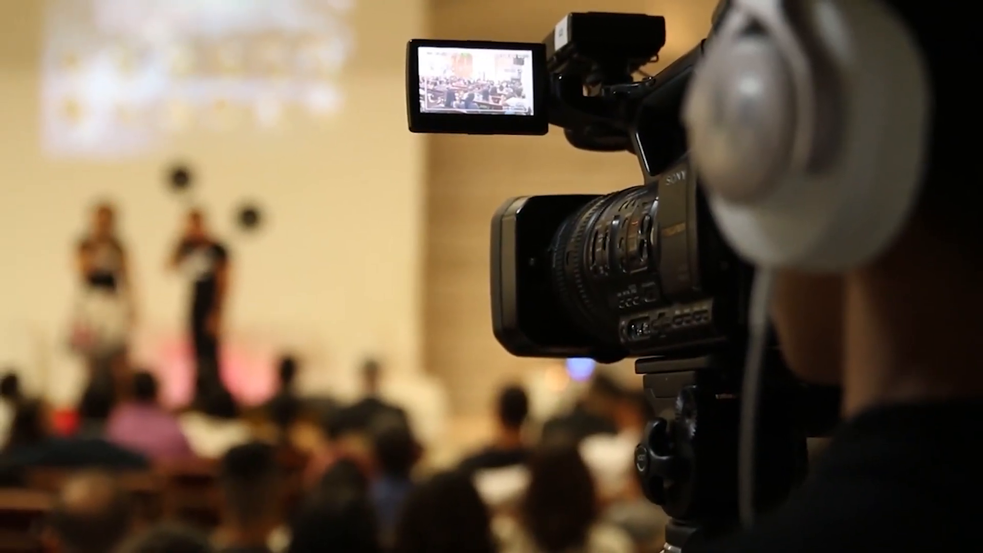